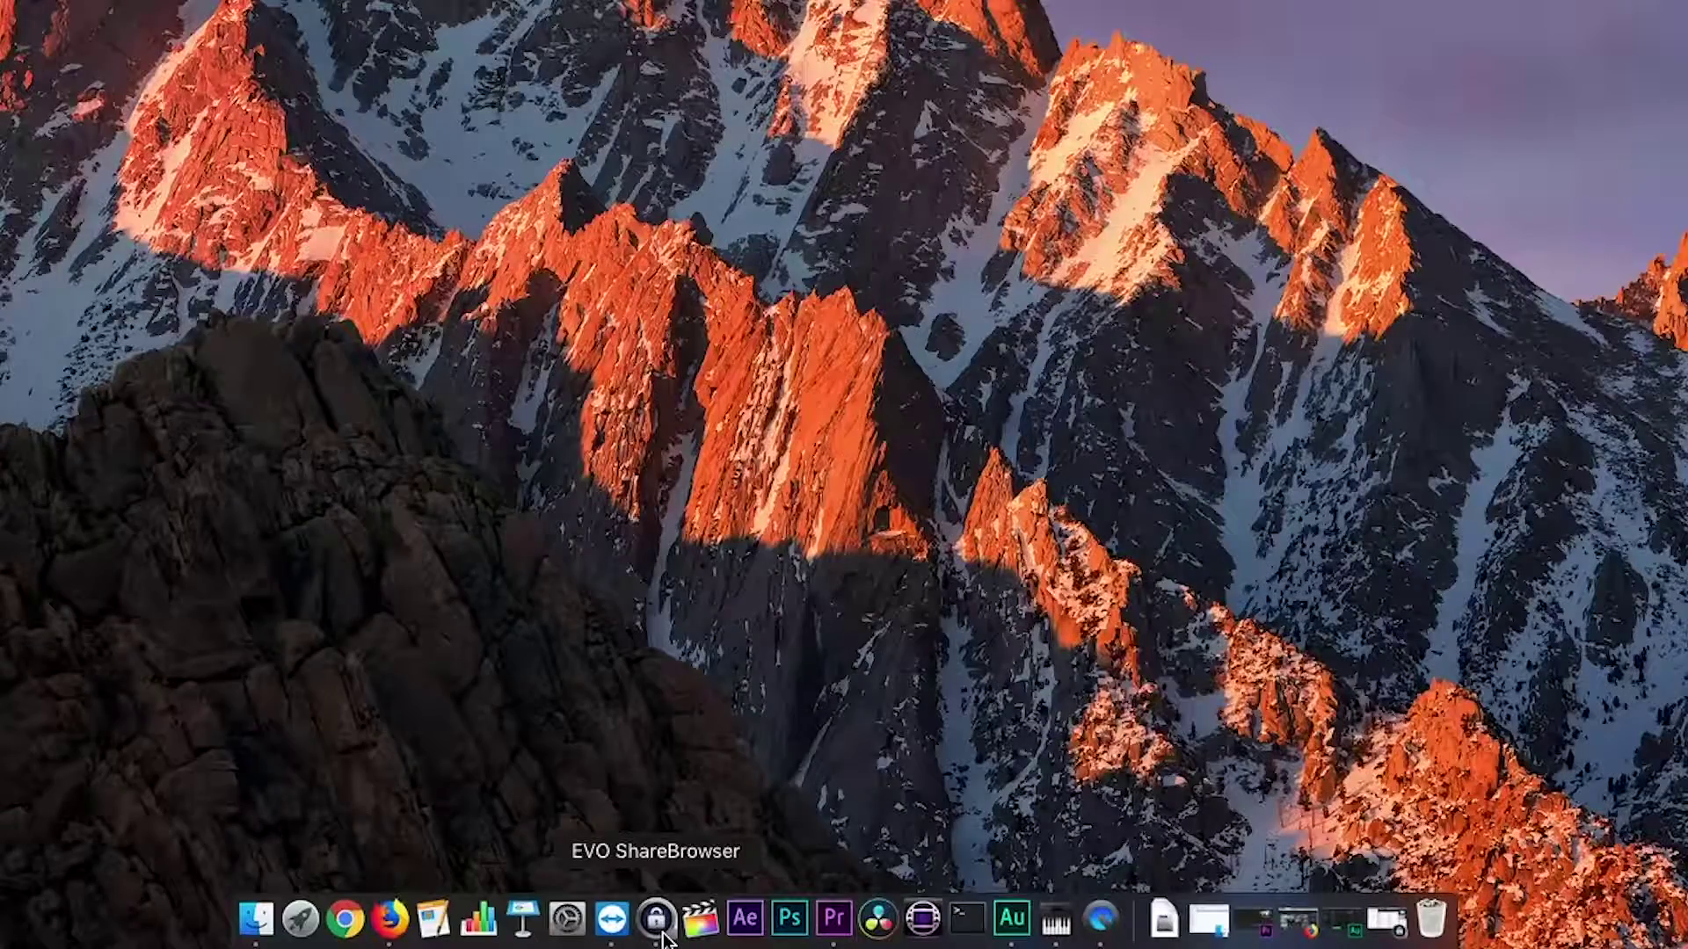
left_click(657, 918)
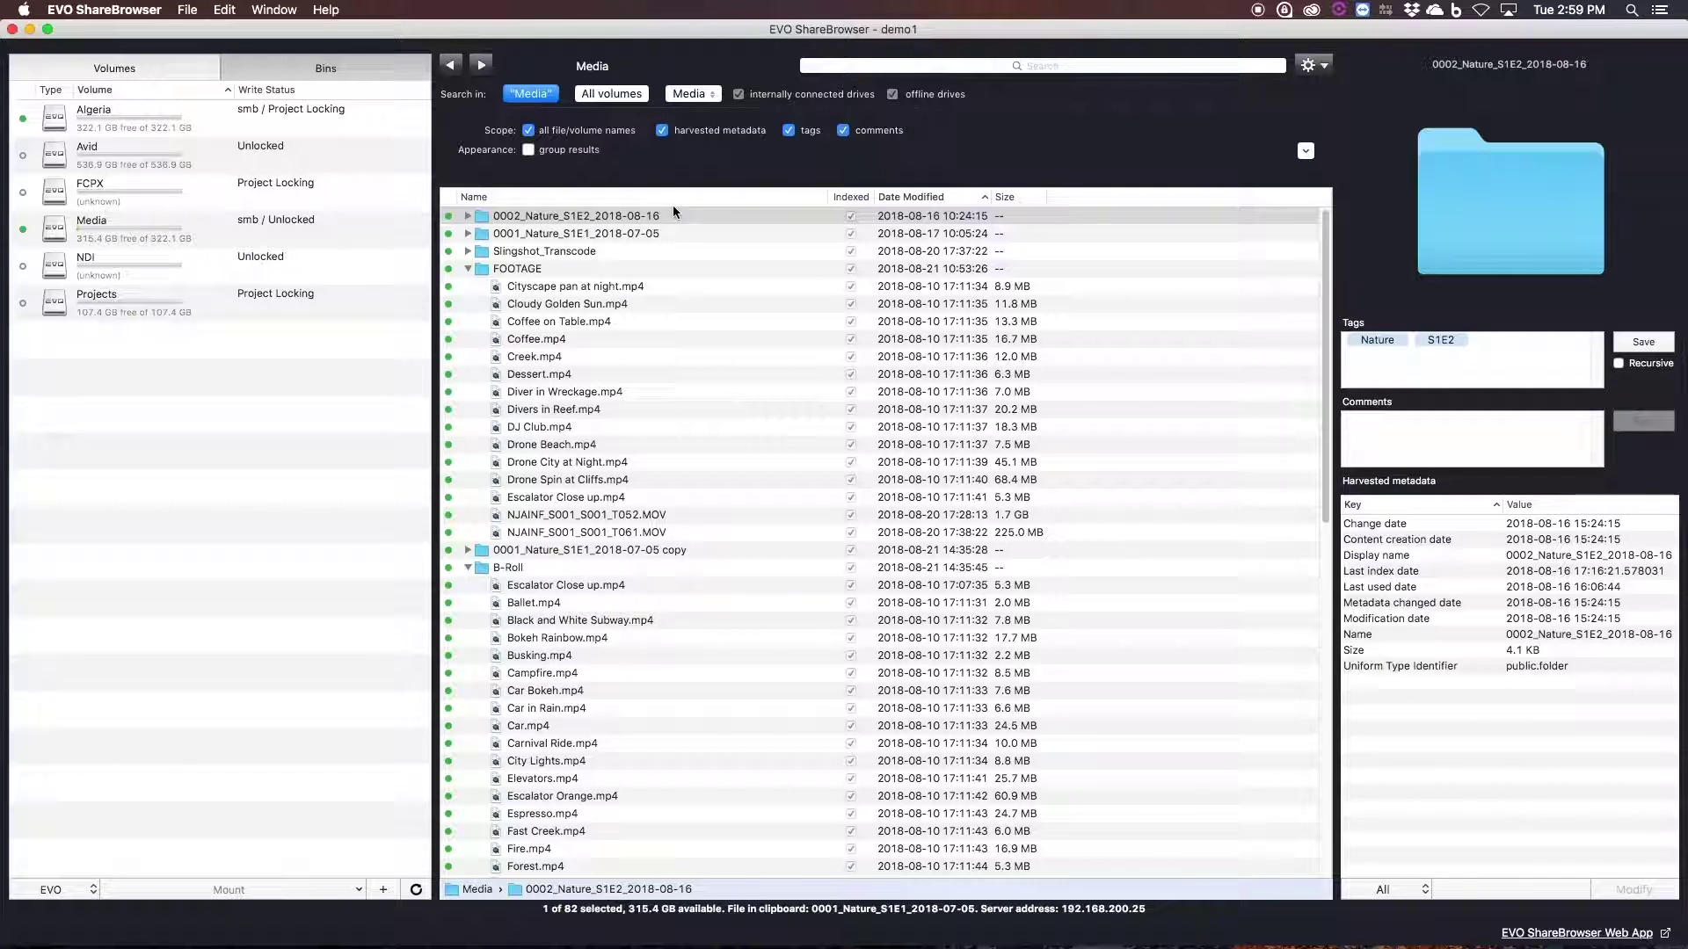
left_click(296, 117)
left_click(295, 117)
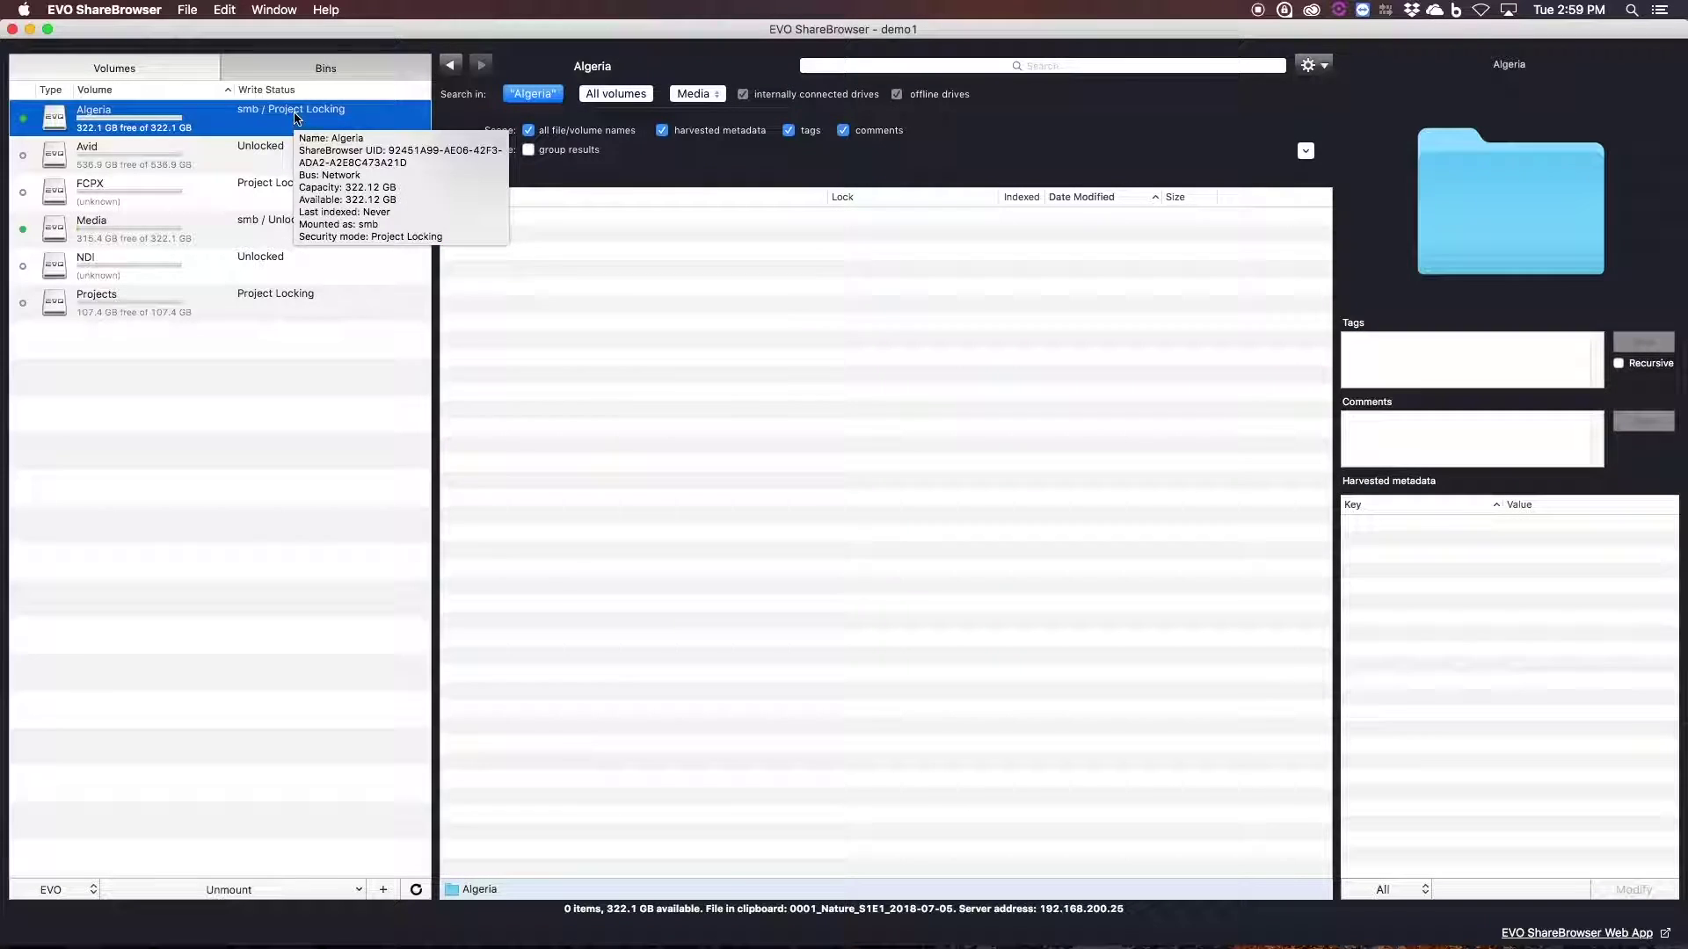
key("Down")
key("Down")
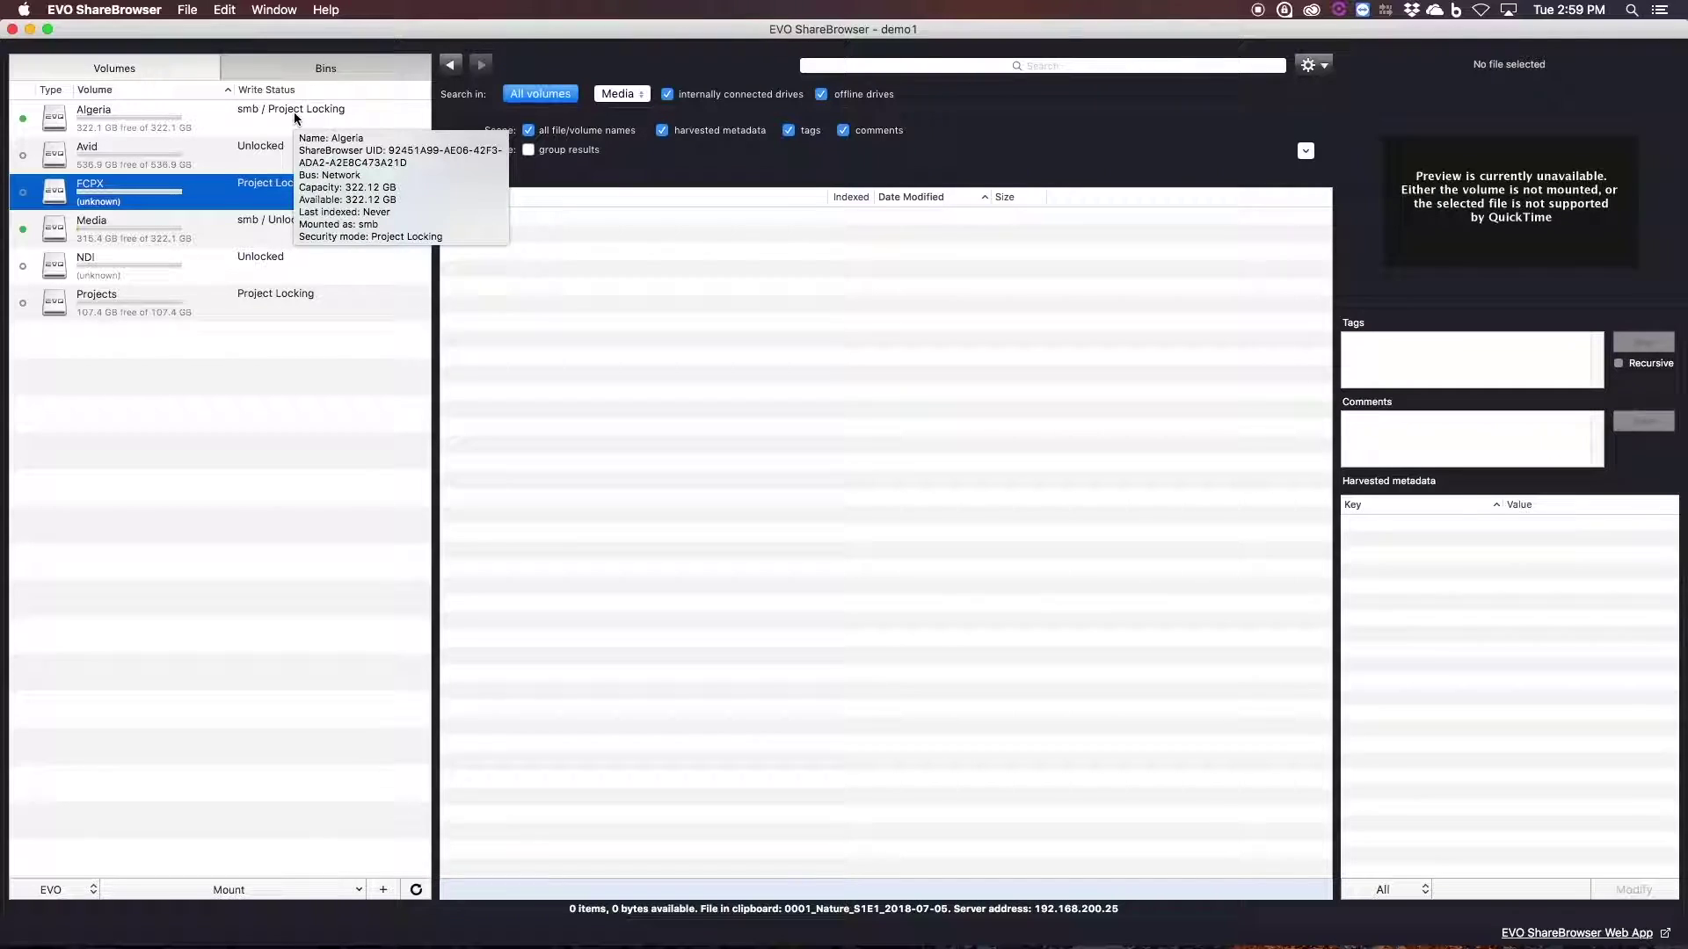
key("Down")
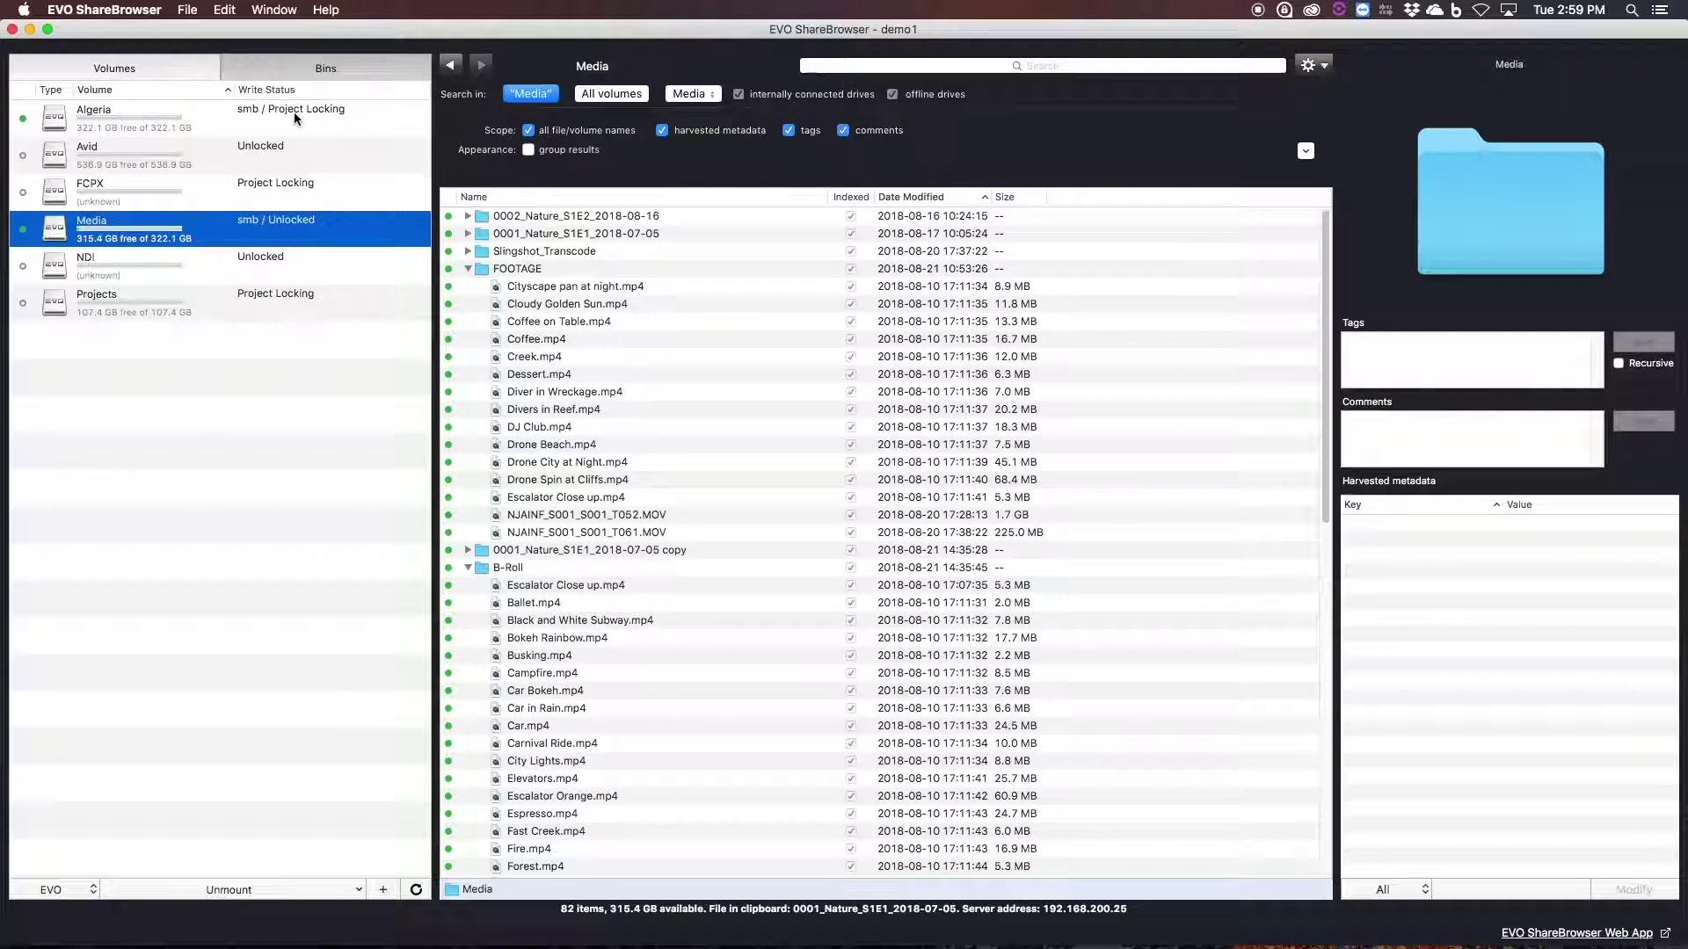
key("Down")
key("Down")
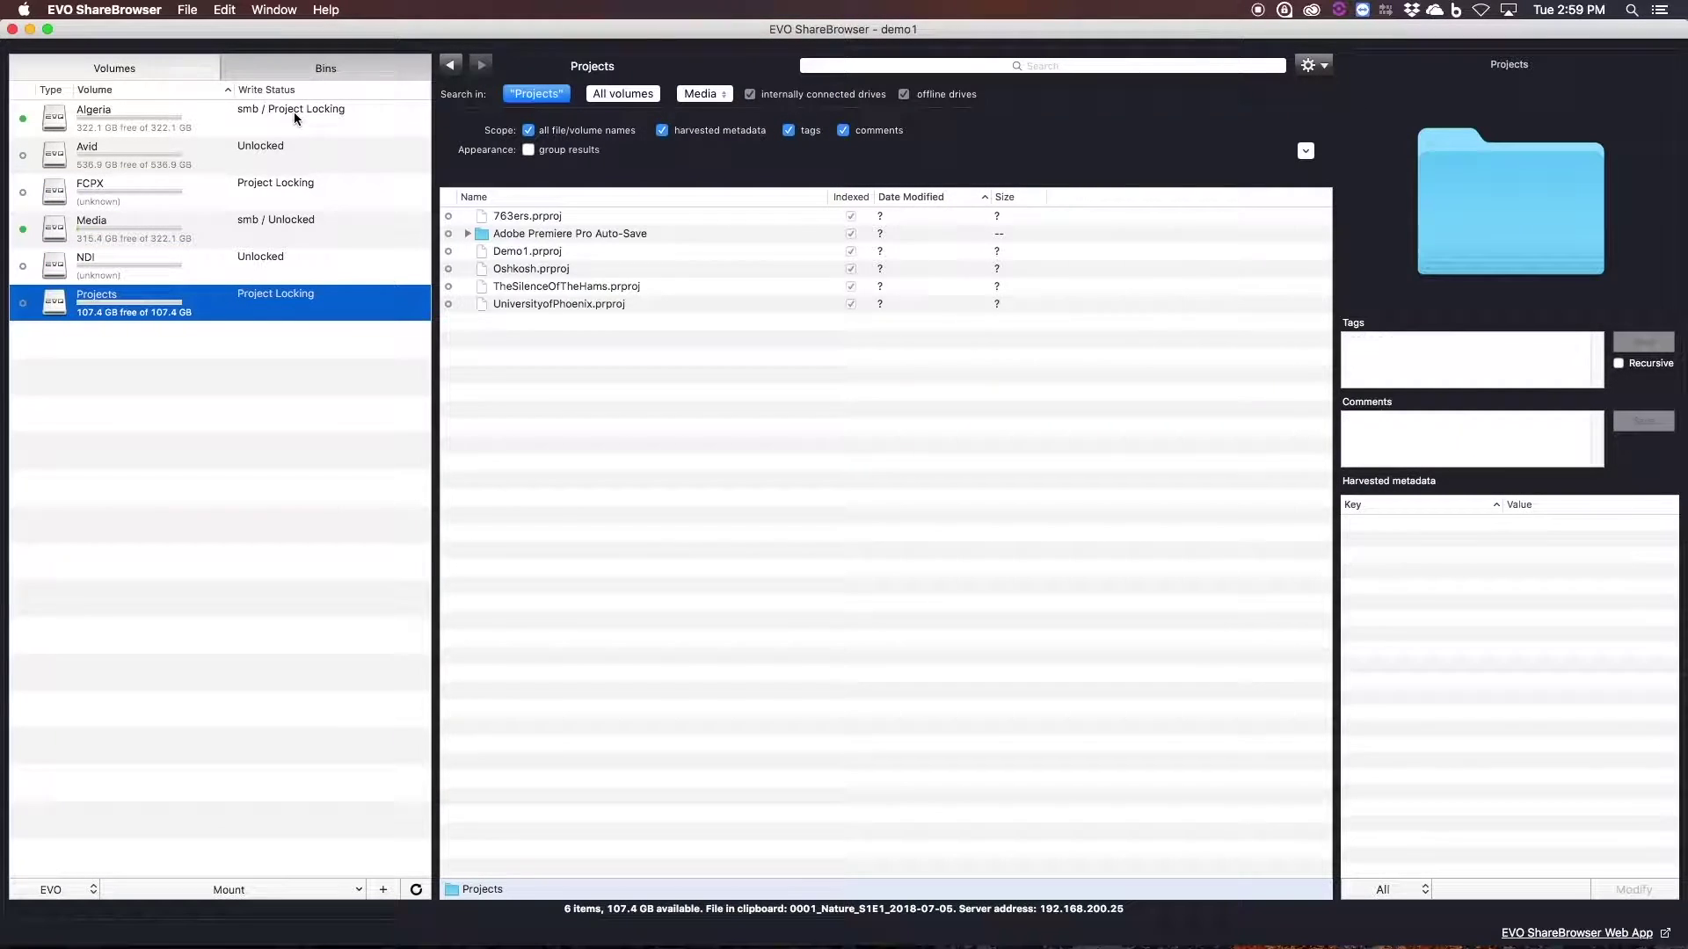
left_click(176, 246)
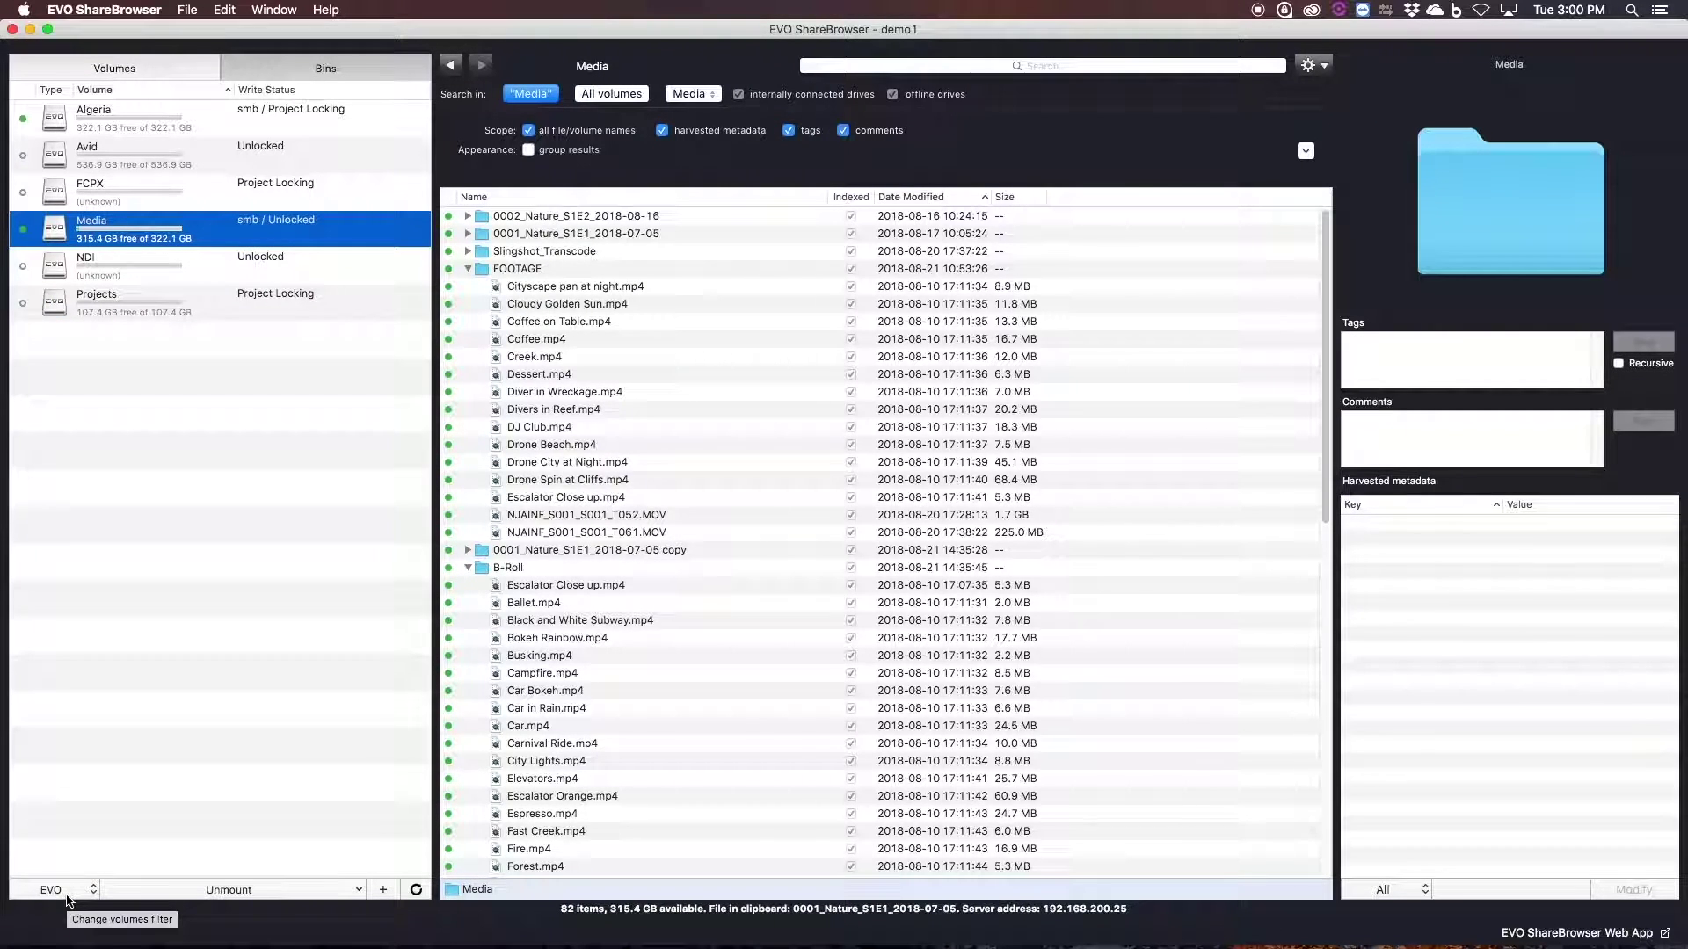
left_click(68, 893)
left_click(68, 776)
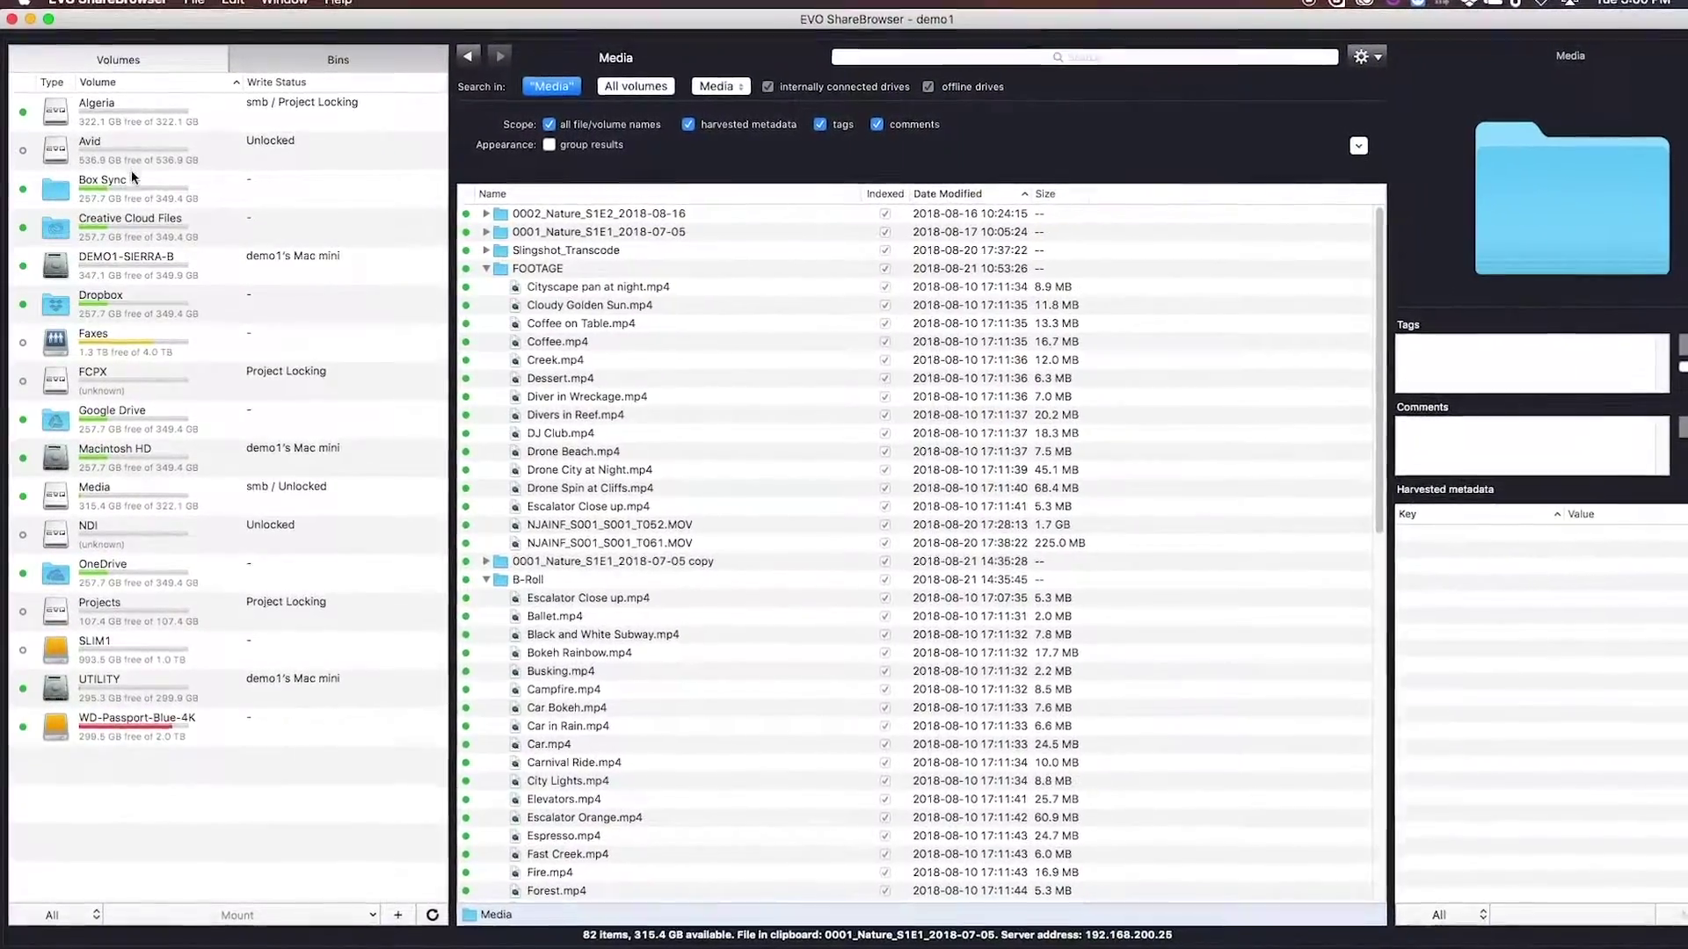
left_click(126, 197)
key("Down")
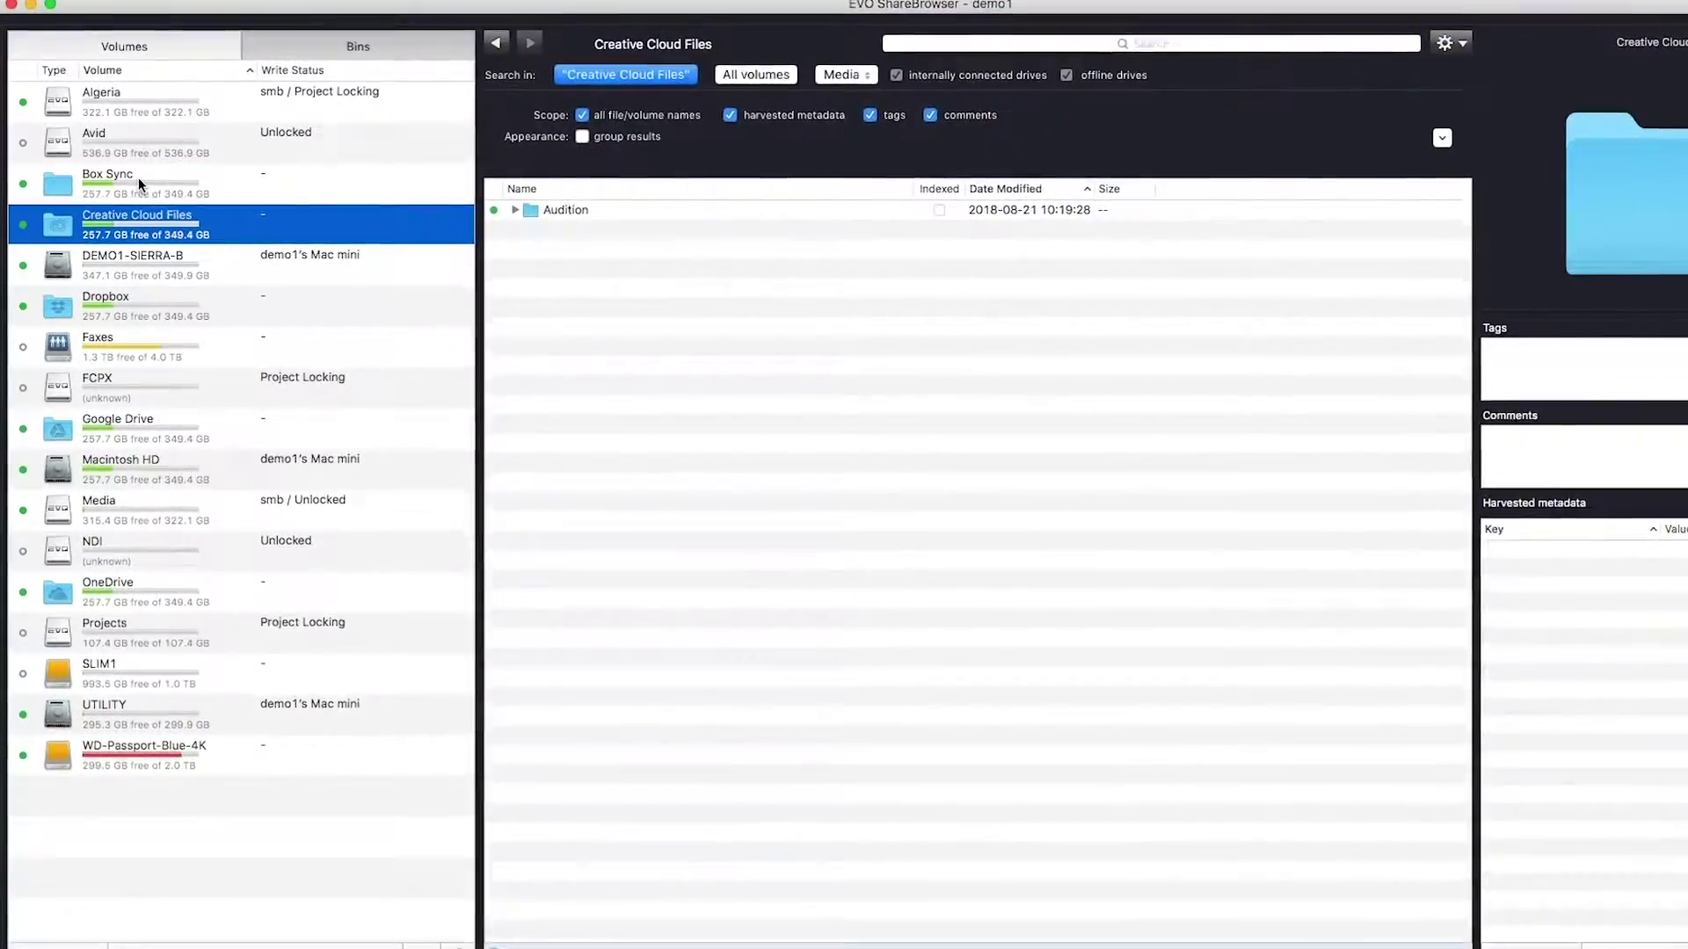
key("Down")
key("Down")
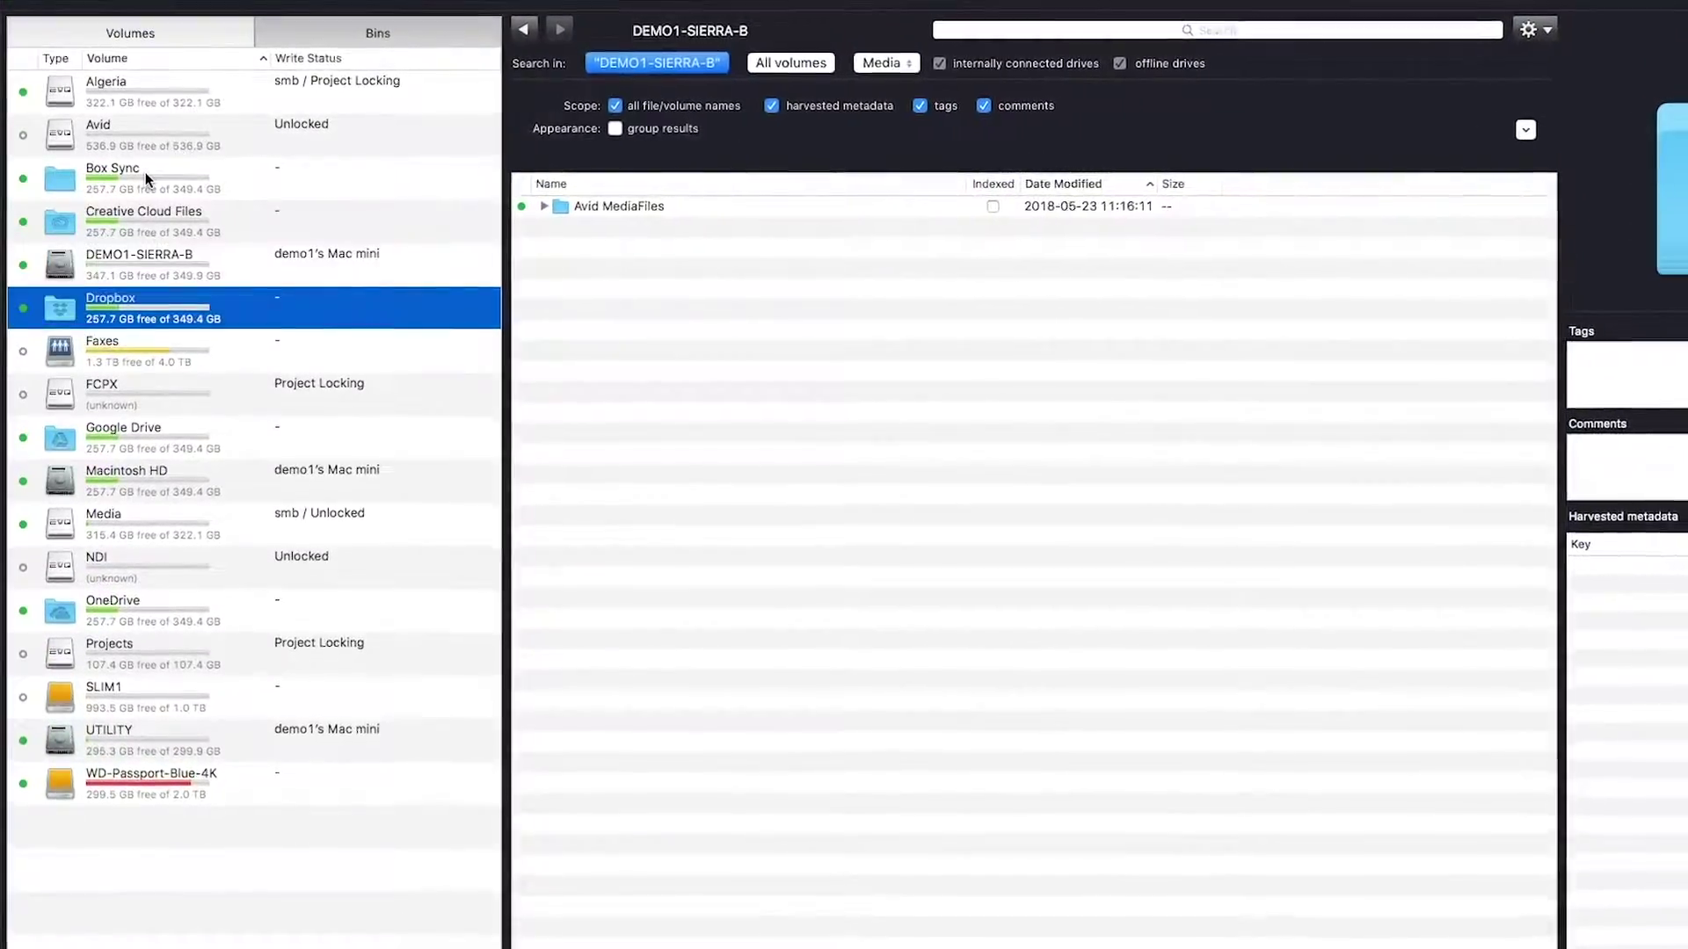
key("Down")
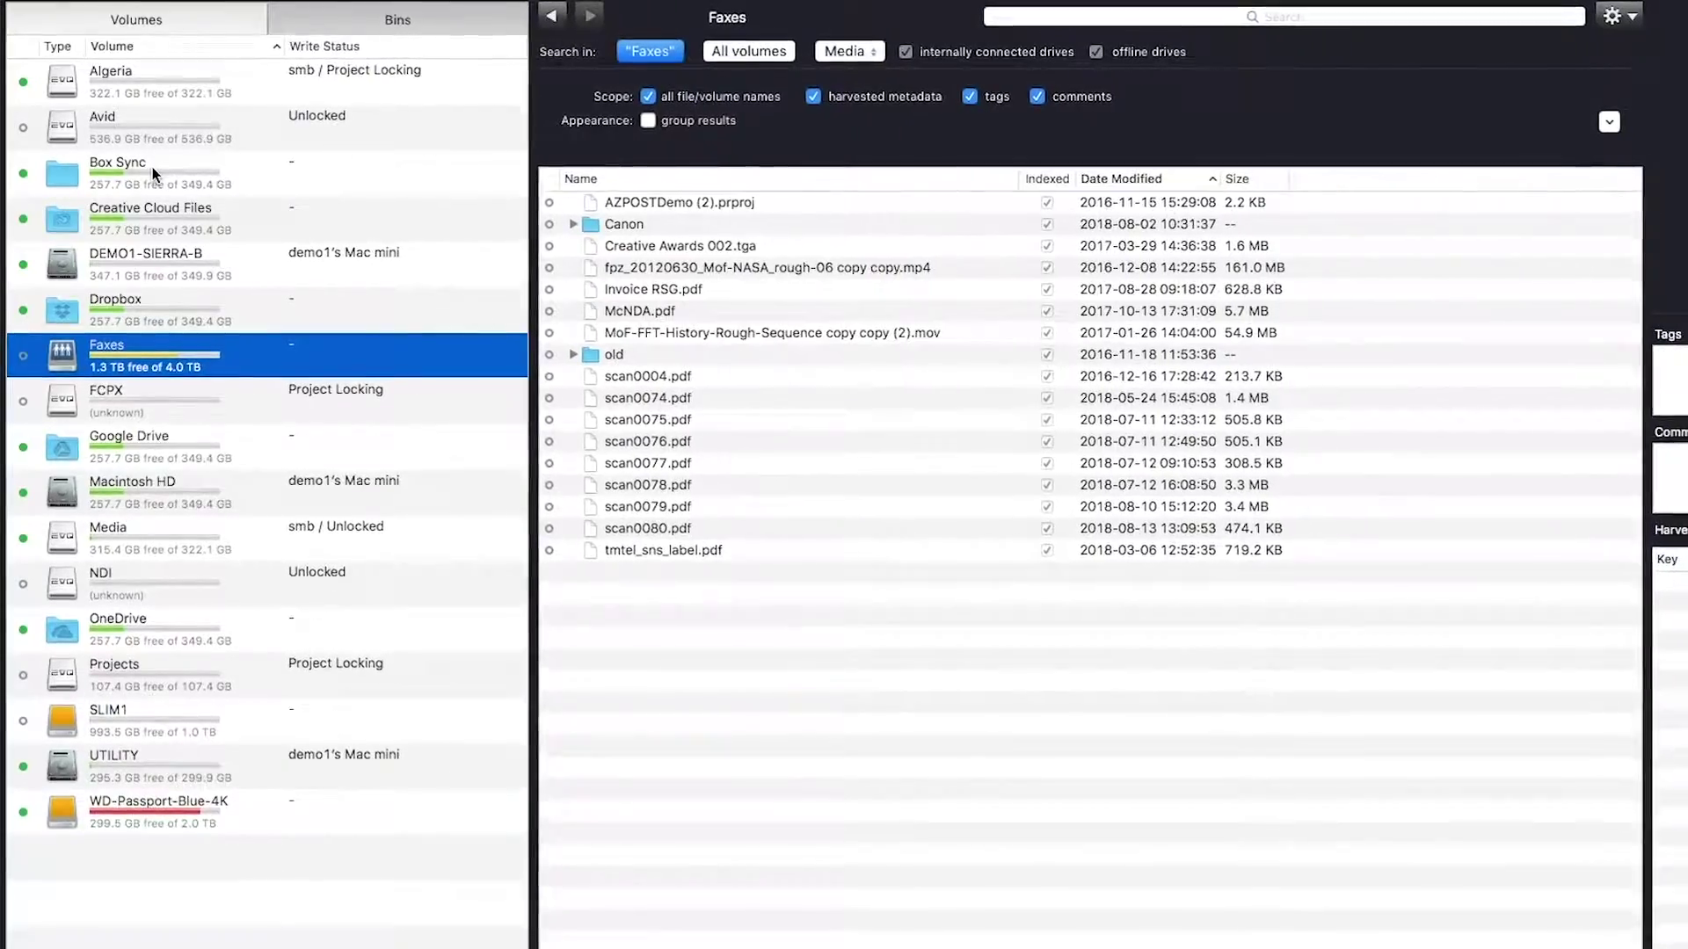
key("Down")
key("Down")
key("Down")
key("Down")
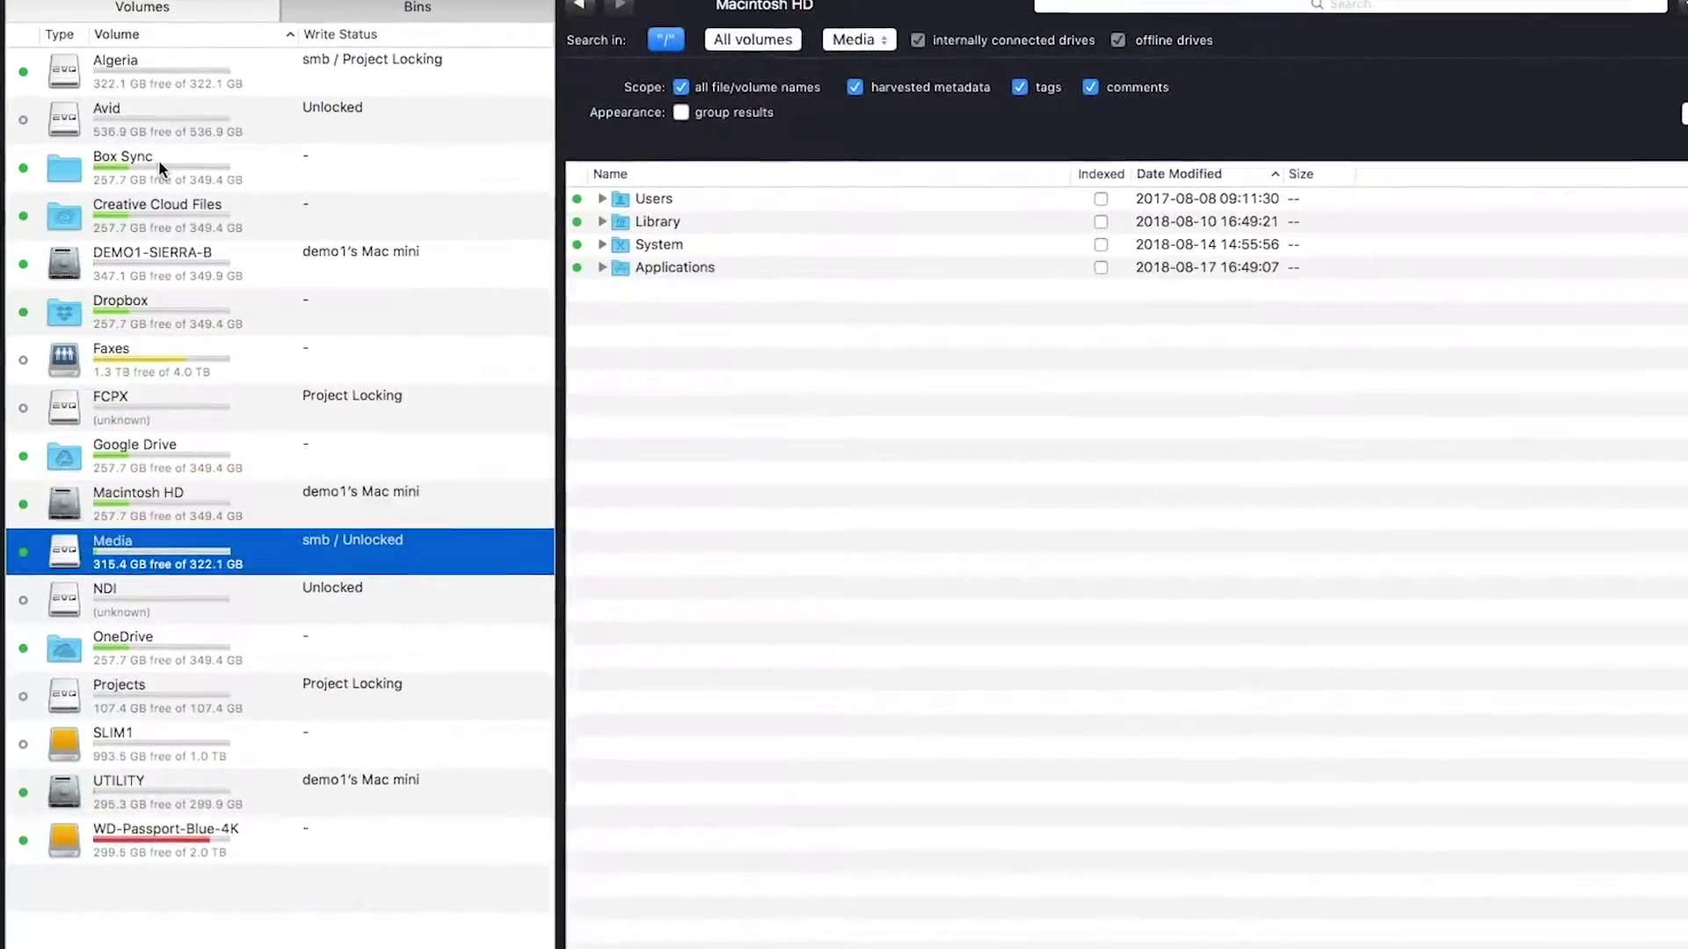
key("Down")
key("Down")
key("Down")
key("Down")
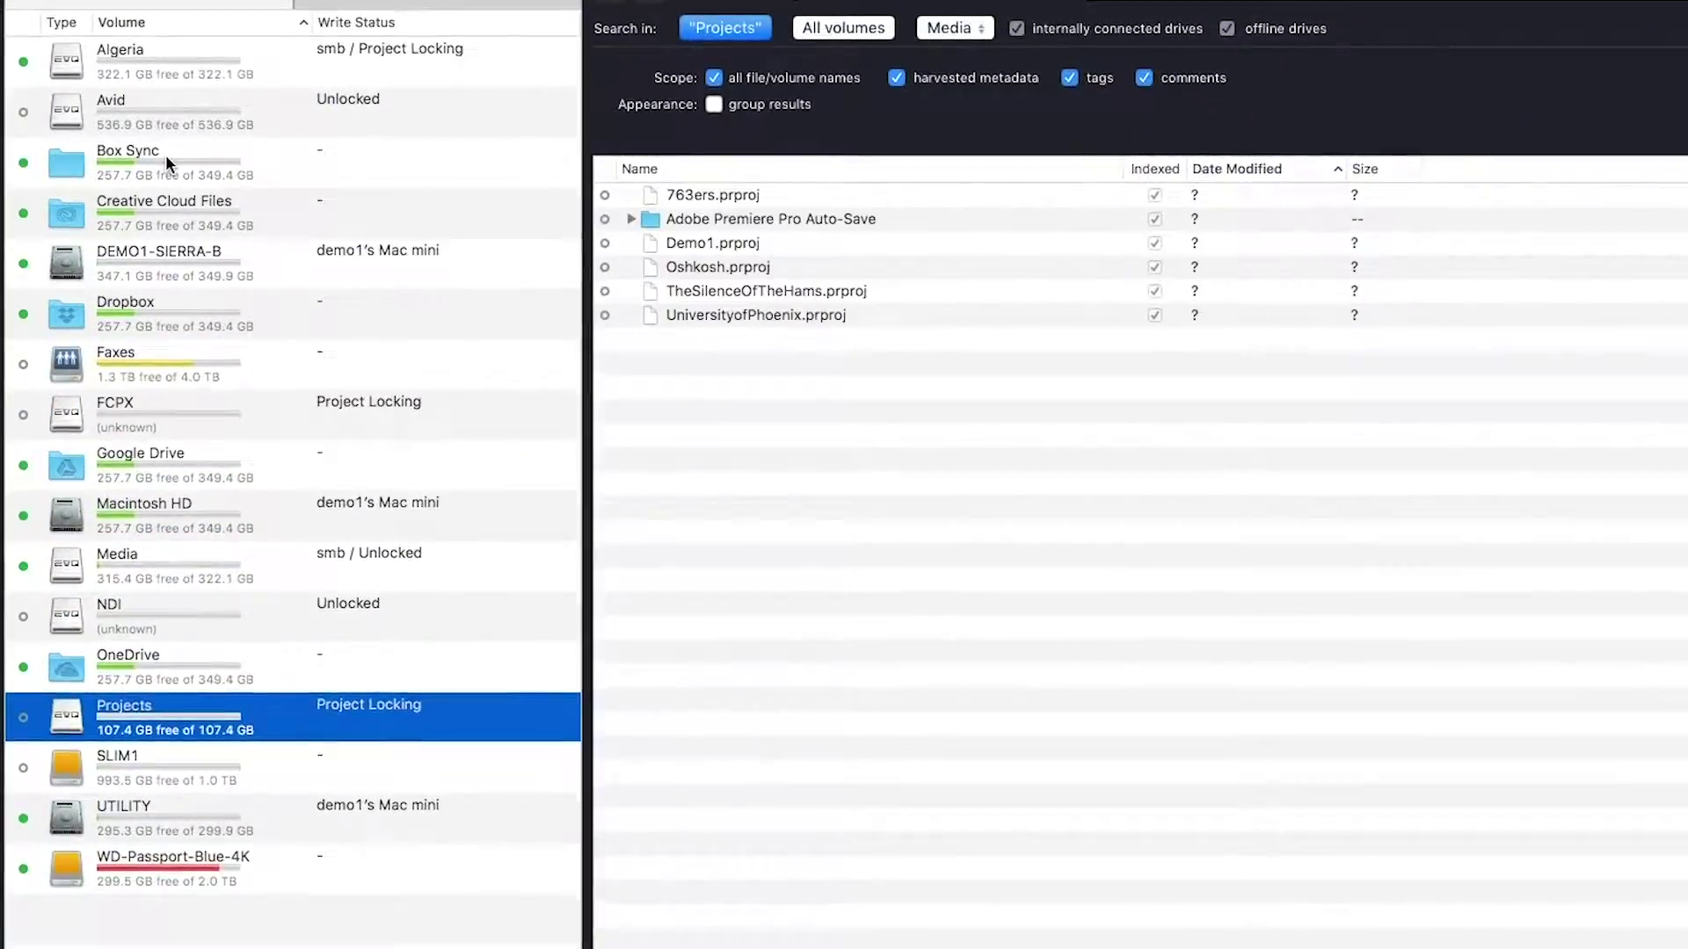
key("Down")
key("Down")
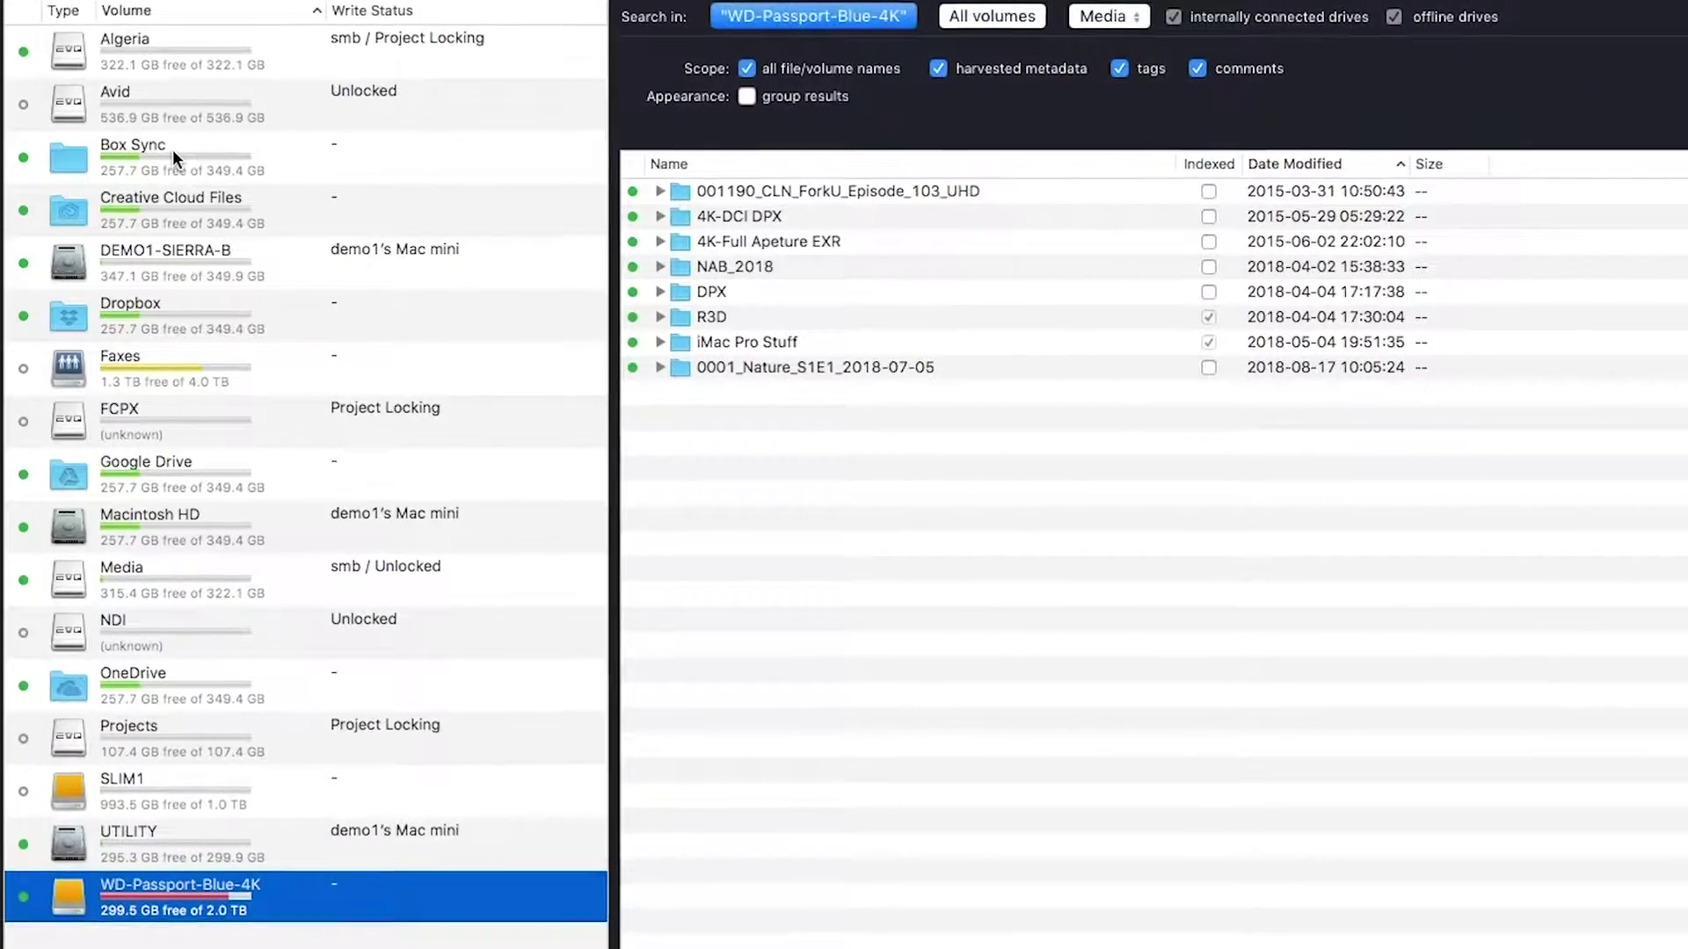
mouse_move(174, 148)
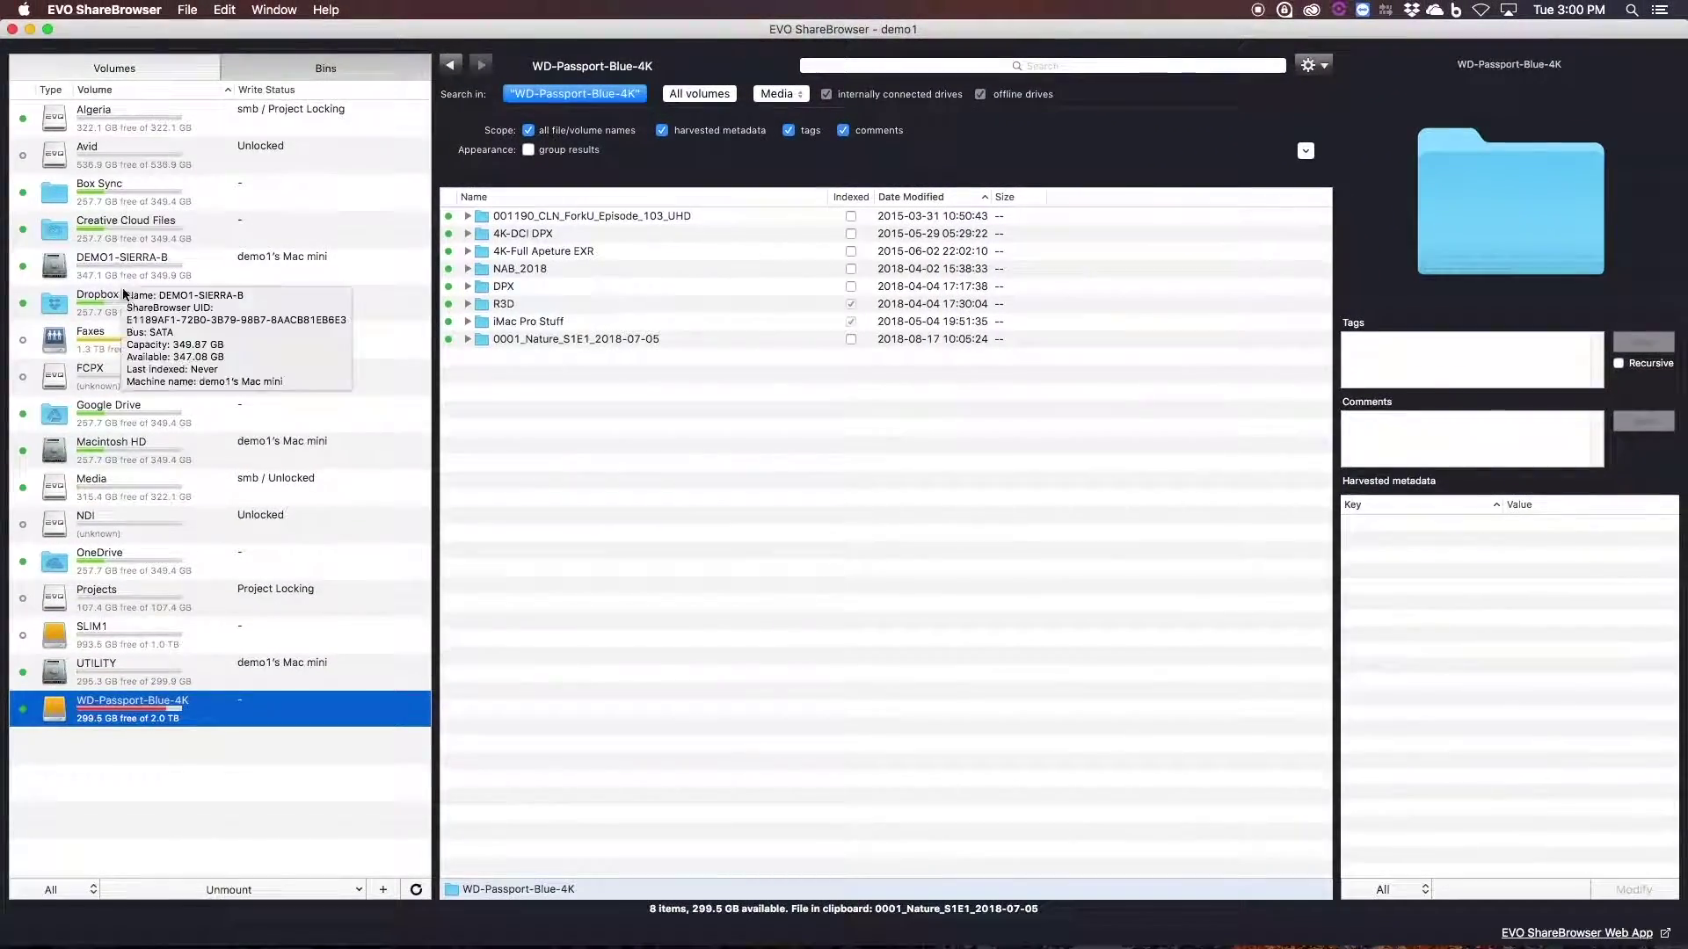
mouse_move(97, 823)
left_click(54, 888)
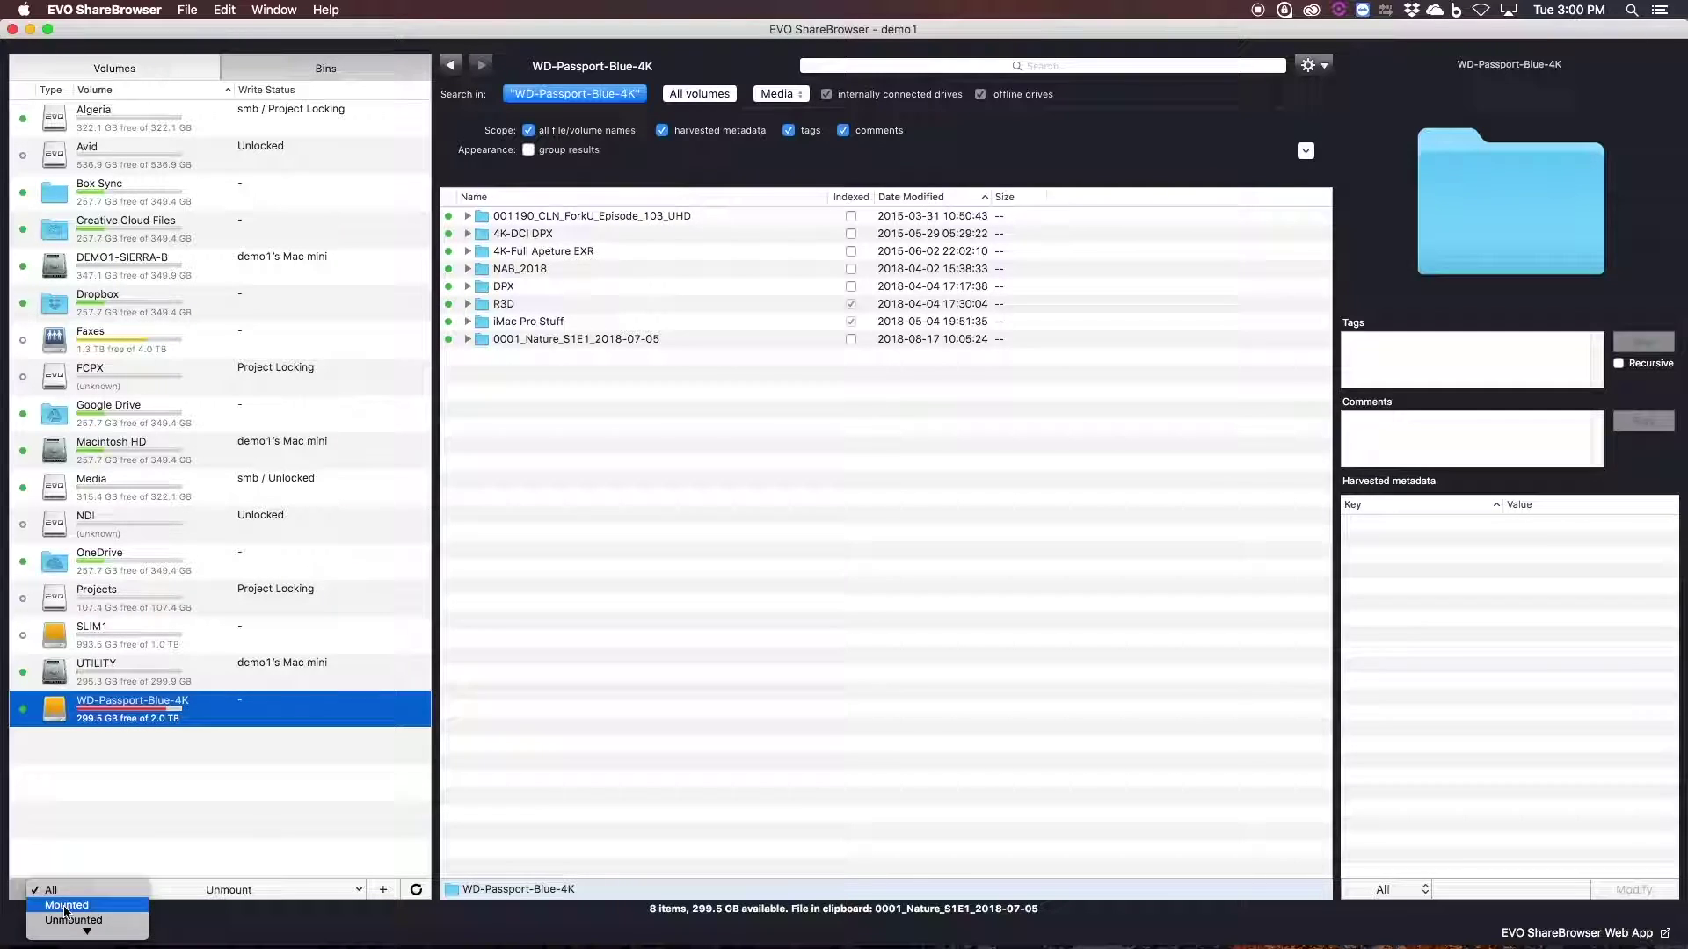
left_click(58, 914)
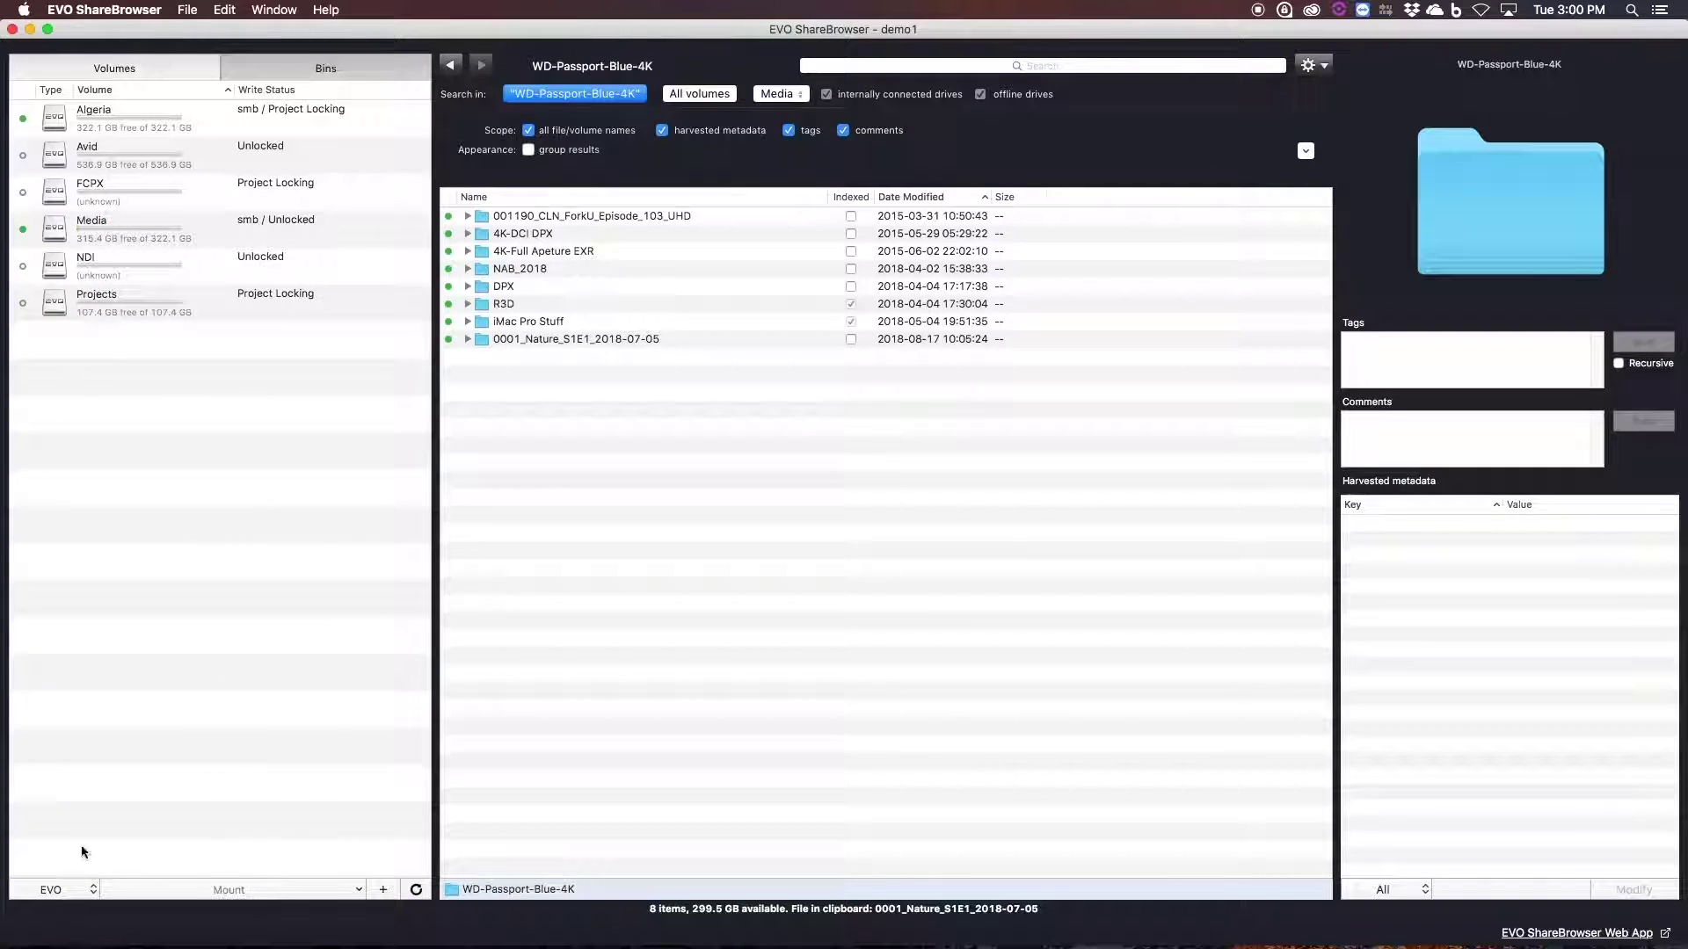
left_click(141, 227)
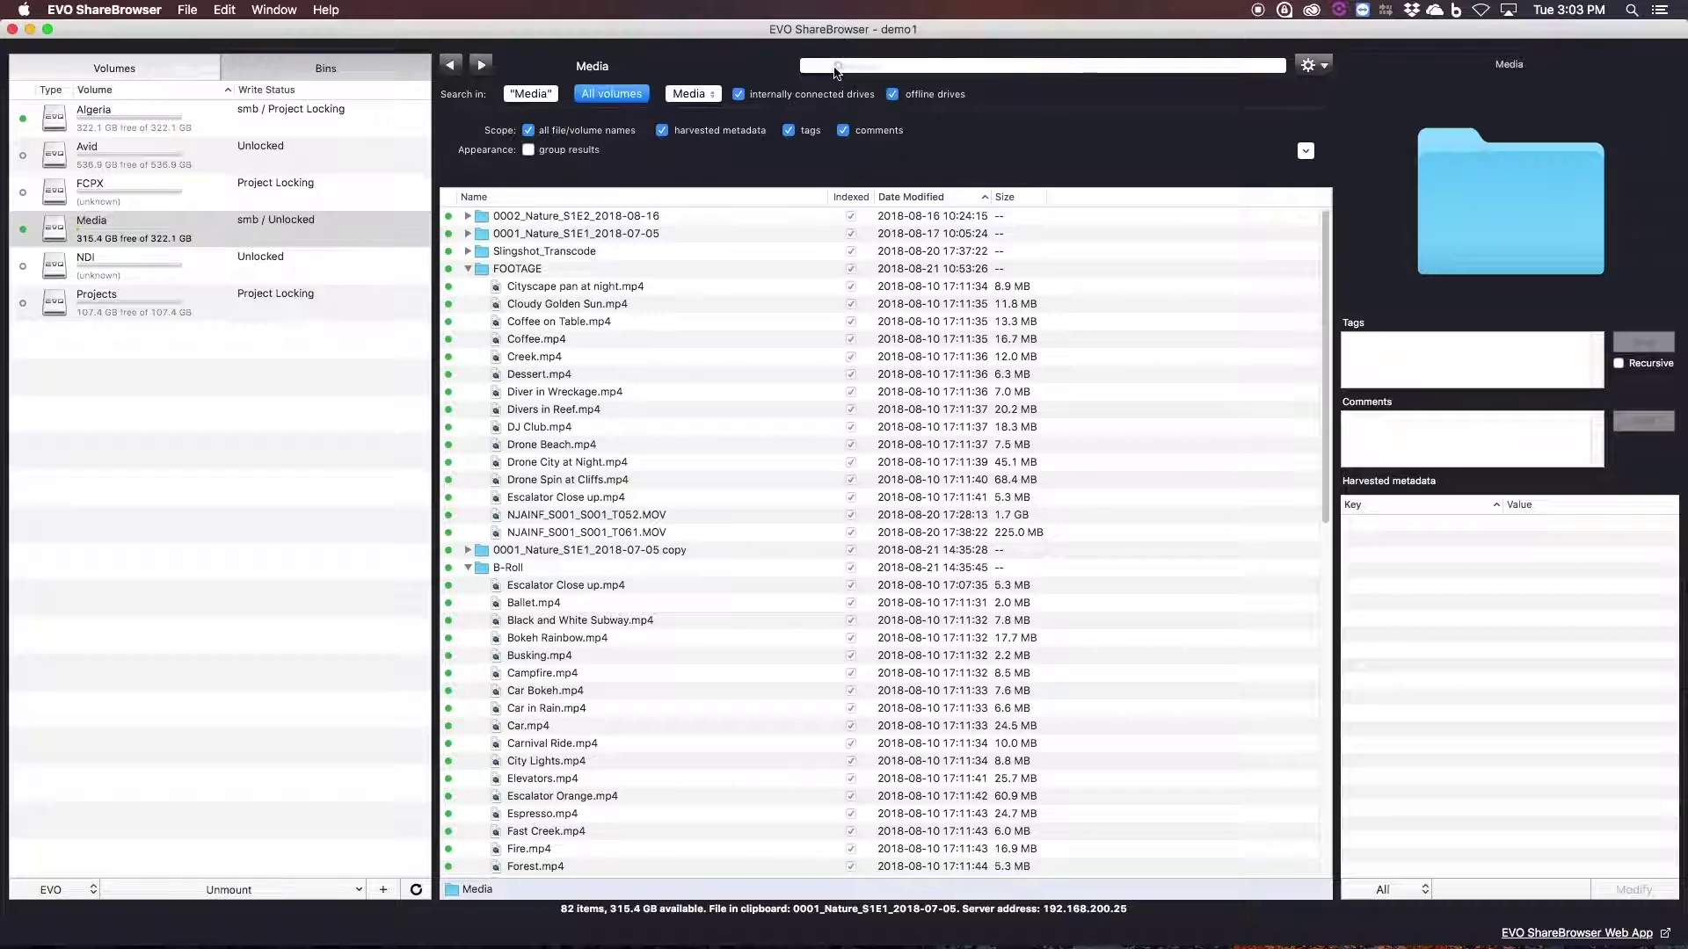
Step: Search all volumes for 'Water', getting 13 clips, and select the first result to see its tags
left_click(837, 65)
type("Water")
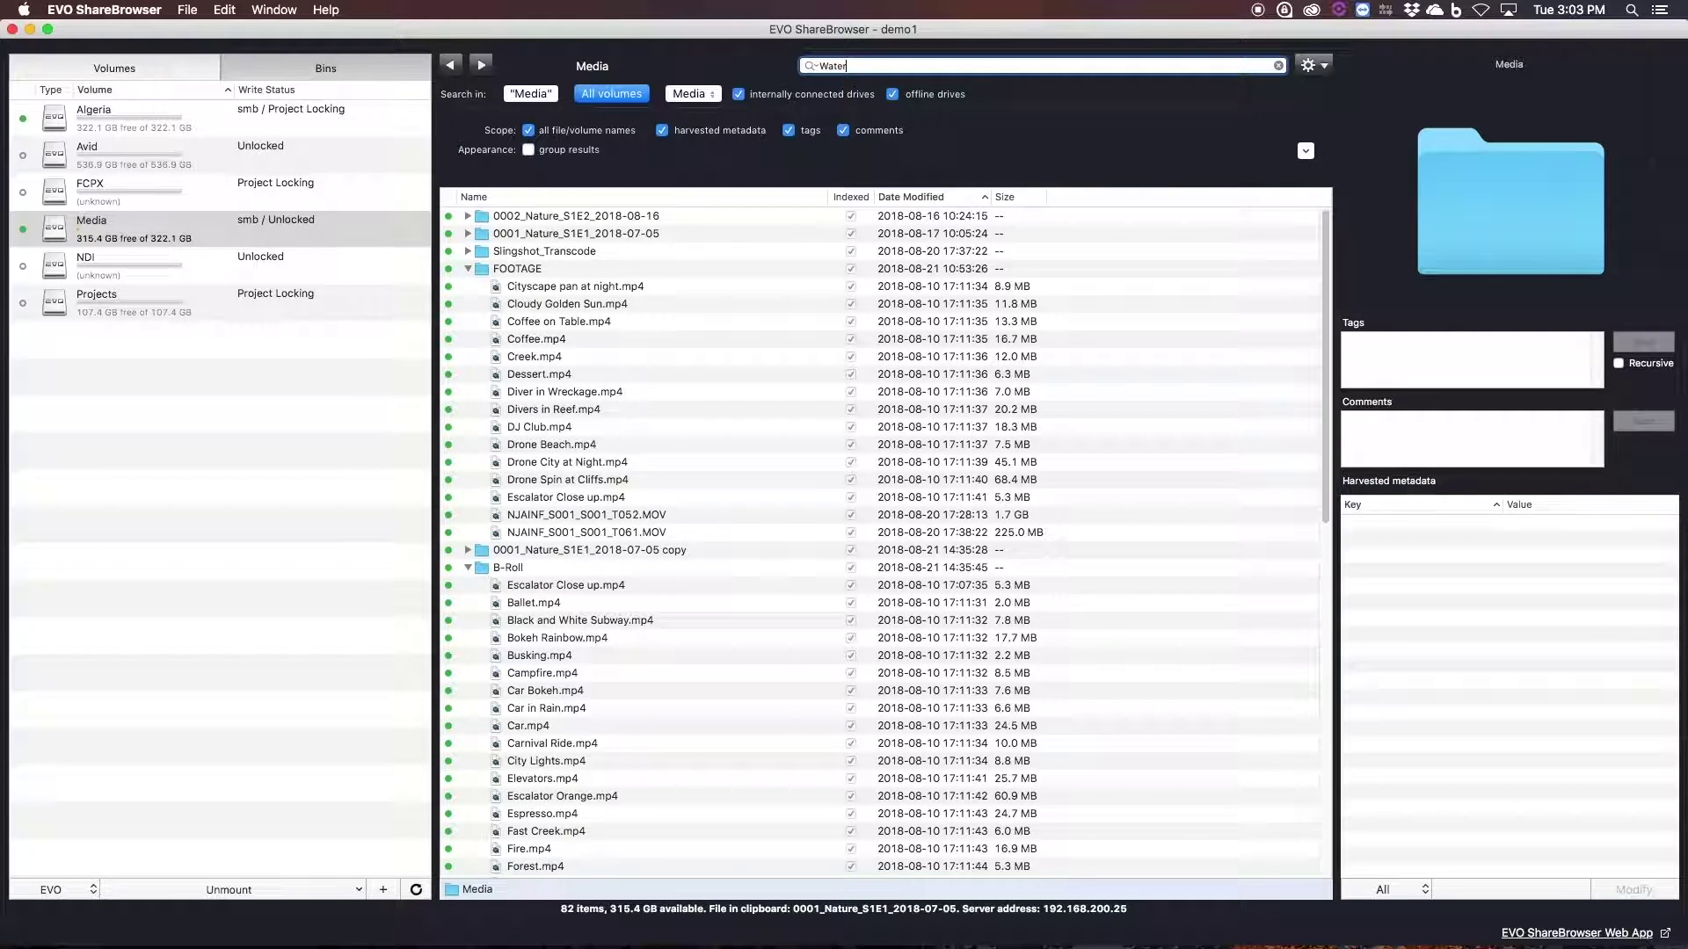
key("Return")
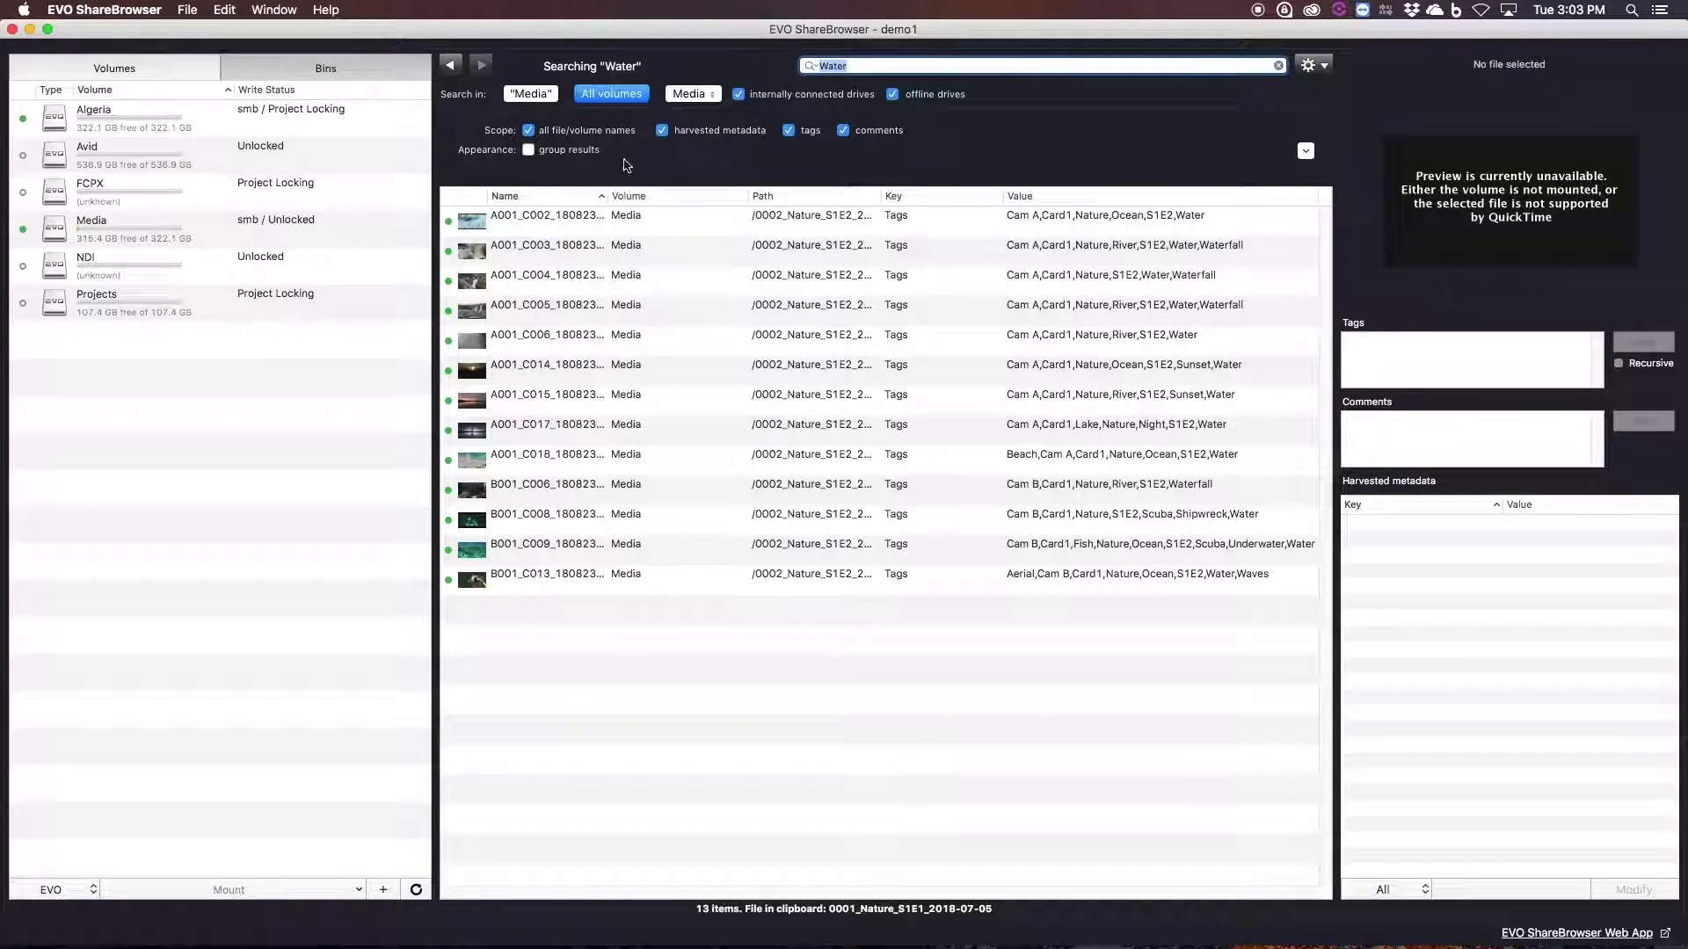
left_click(604, 216)
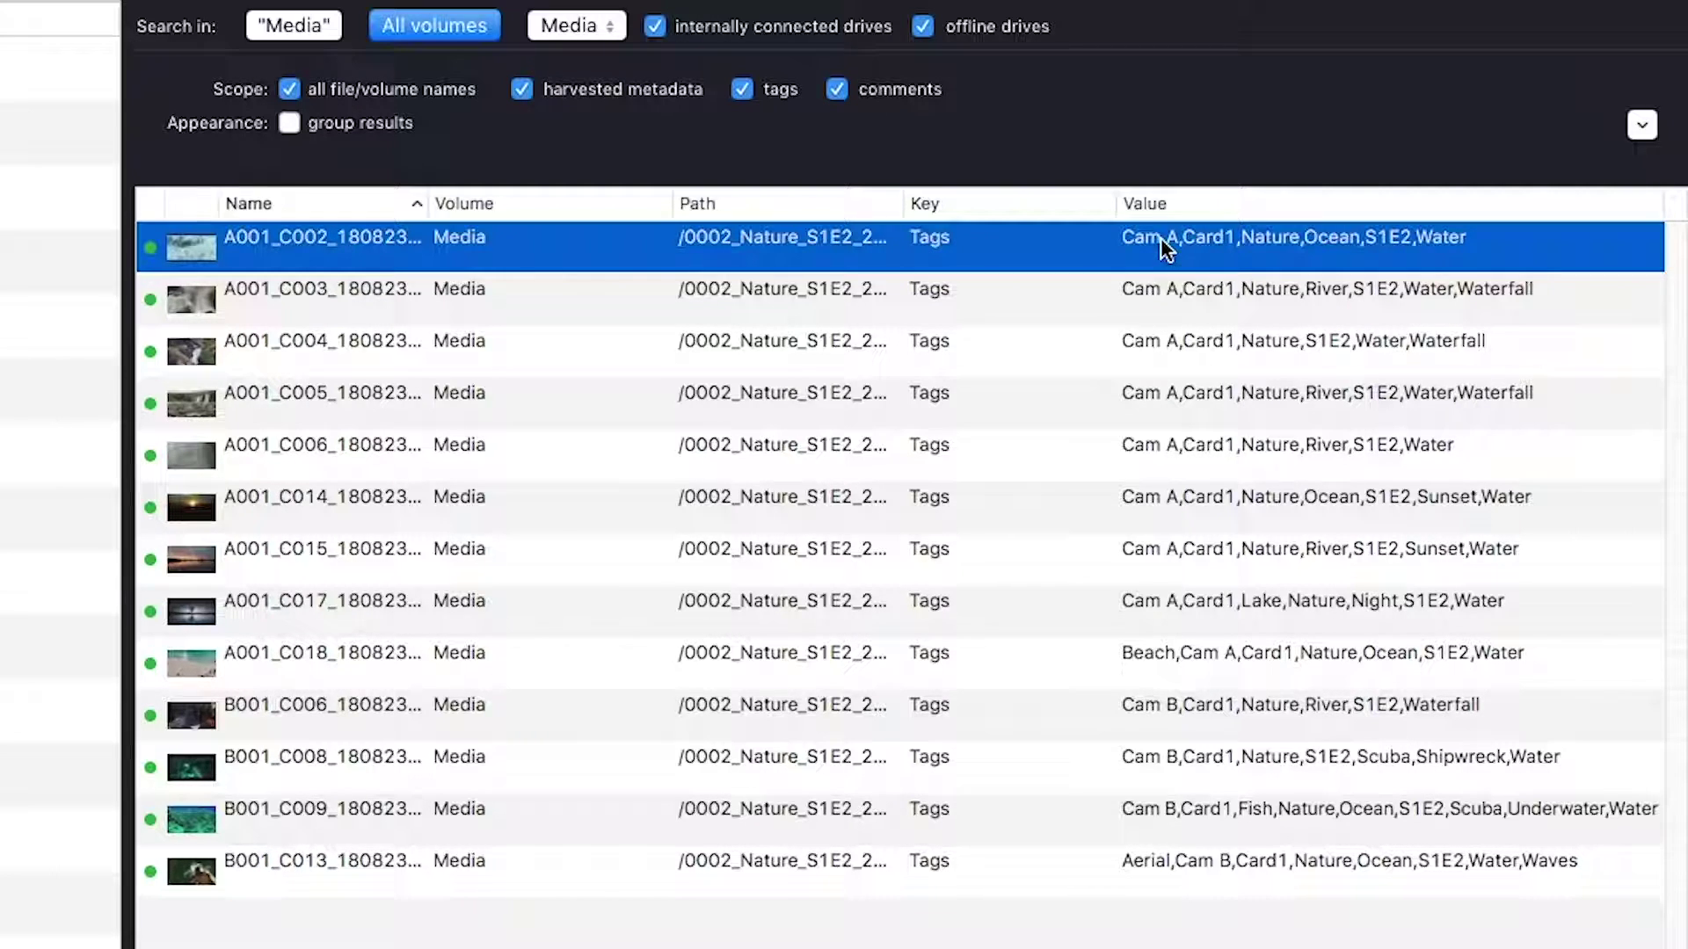
Step: Add a 'Tags contains River' search criterion, narrowing to 5 clips, and preview clip A001_C006
left_click(1320, 149)
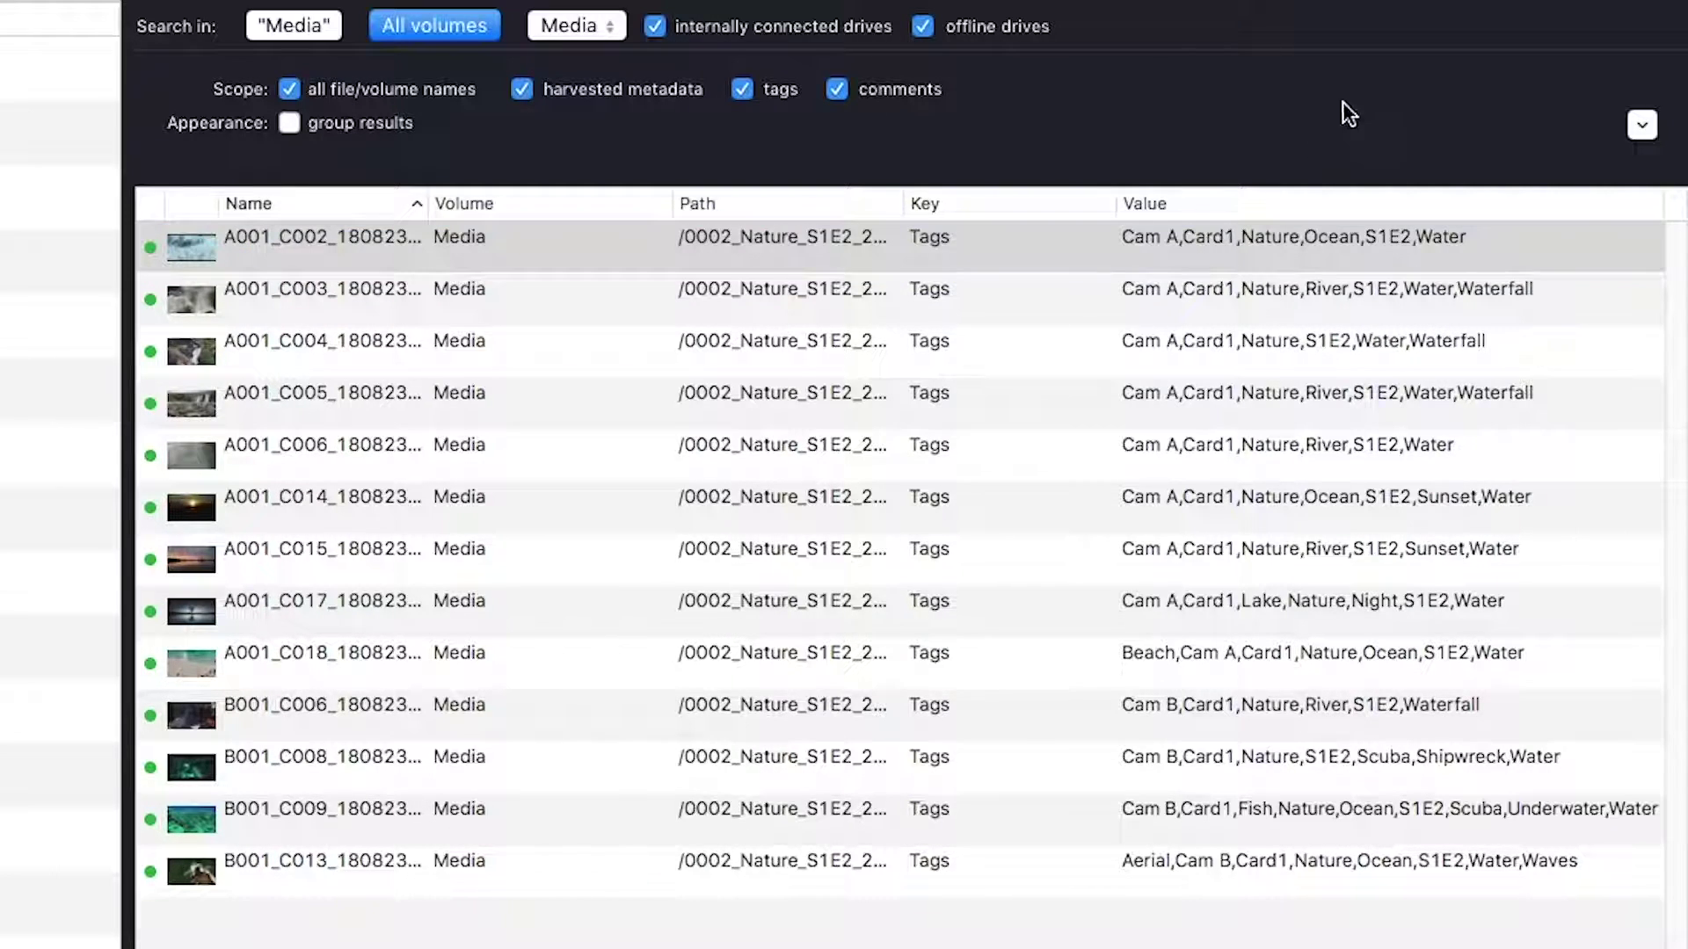
left_click(1640, 130)
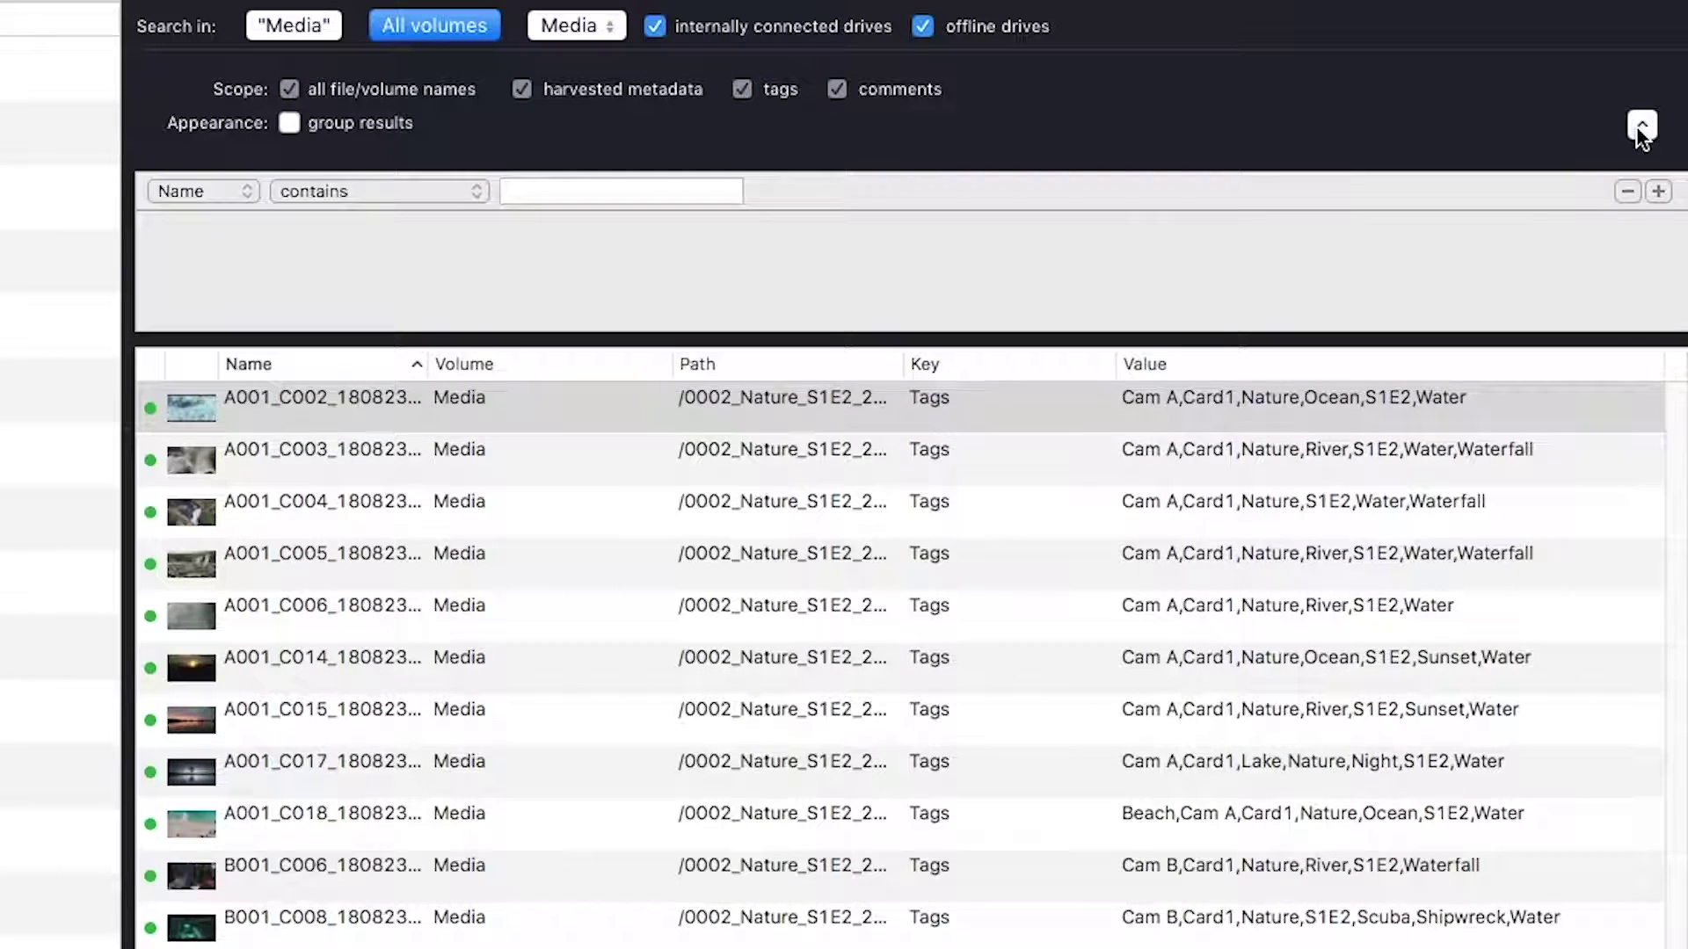
left_click(231, 193)
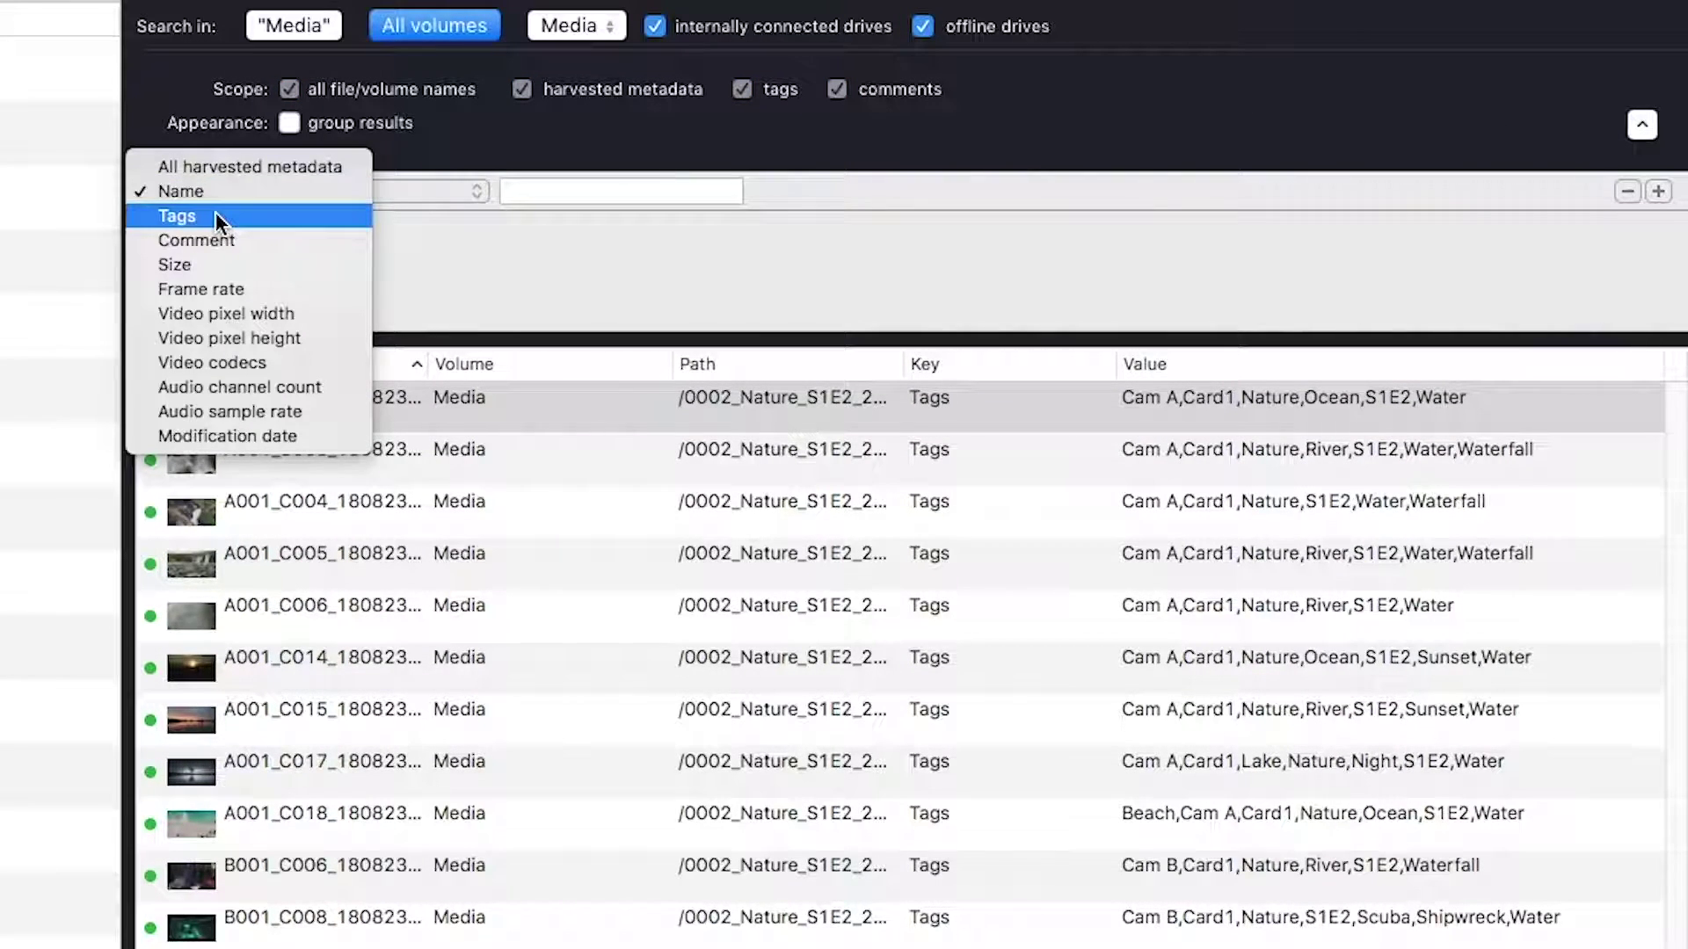
left_click(214, 215)
left_click(567, 191)
type("River")
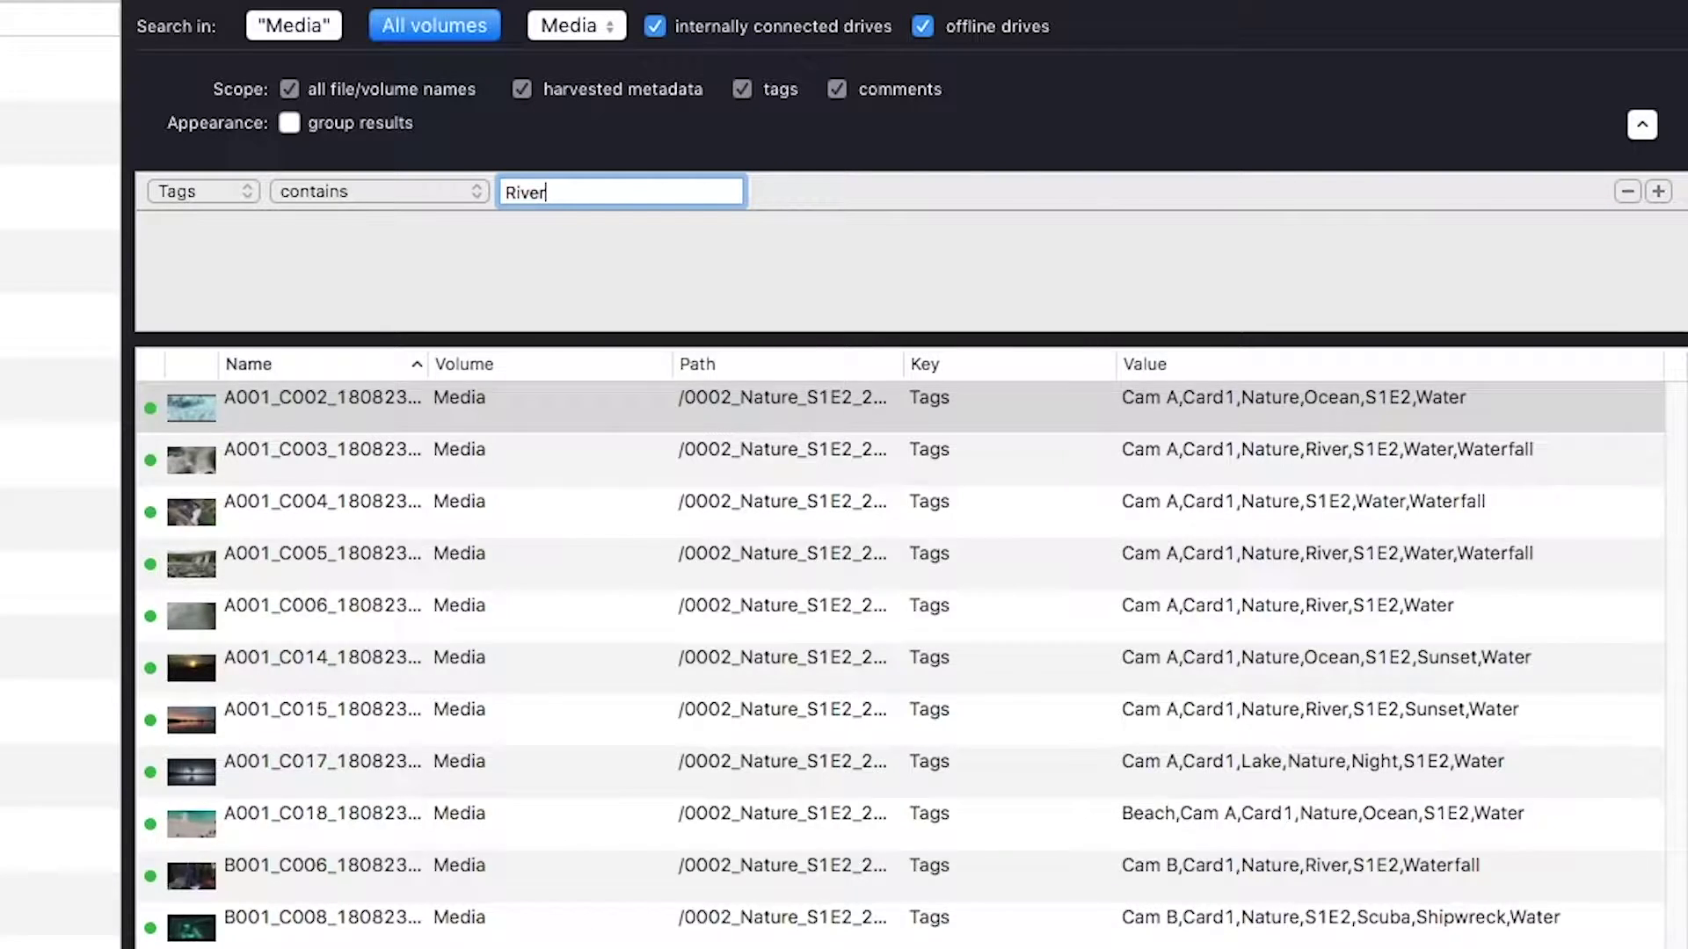
key("Return")
left_click(266, 398)
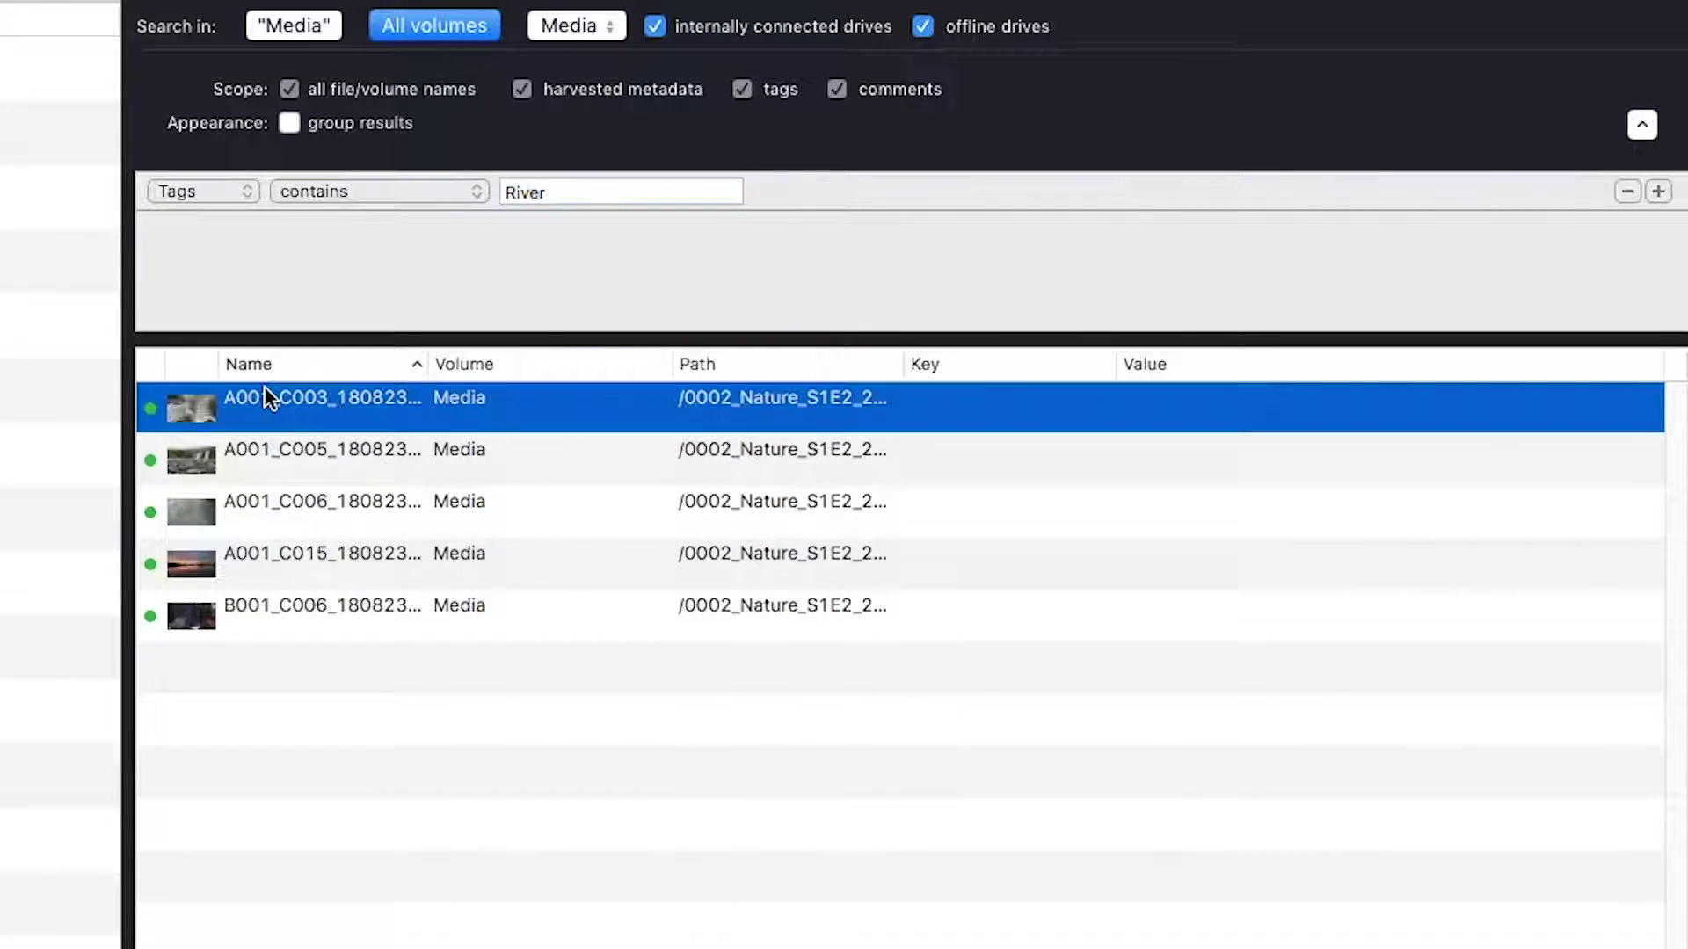
key("Down")
key("Down")
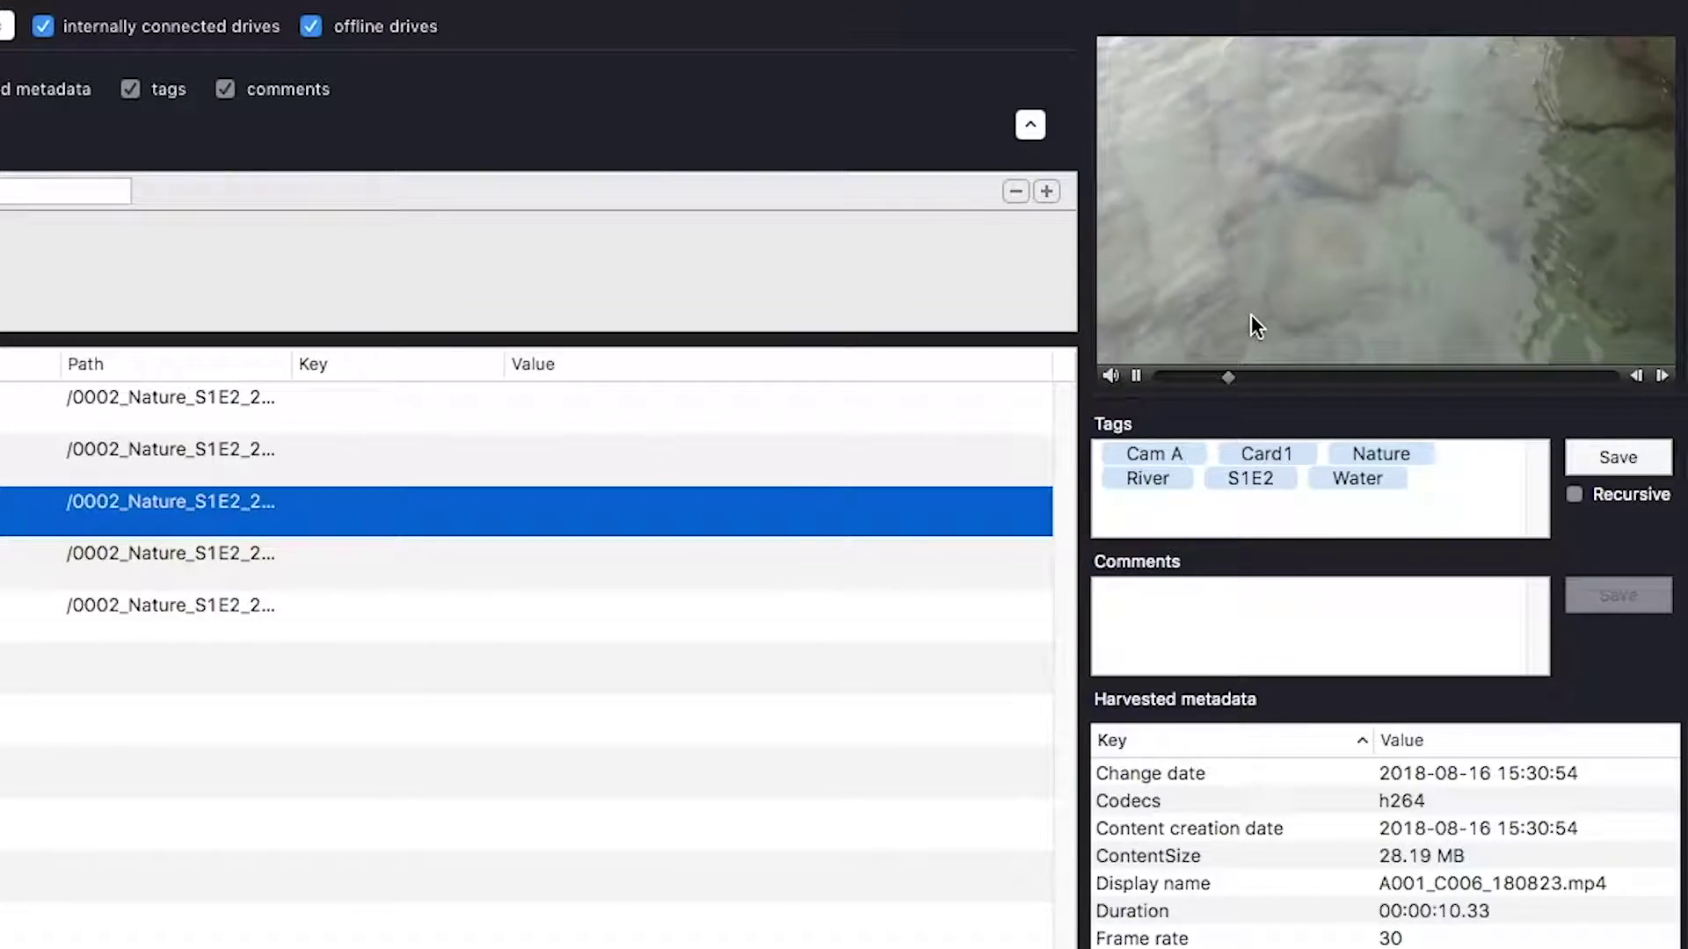
Step: Pause the clip preview
left_click(1141, 377)
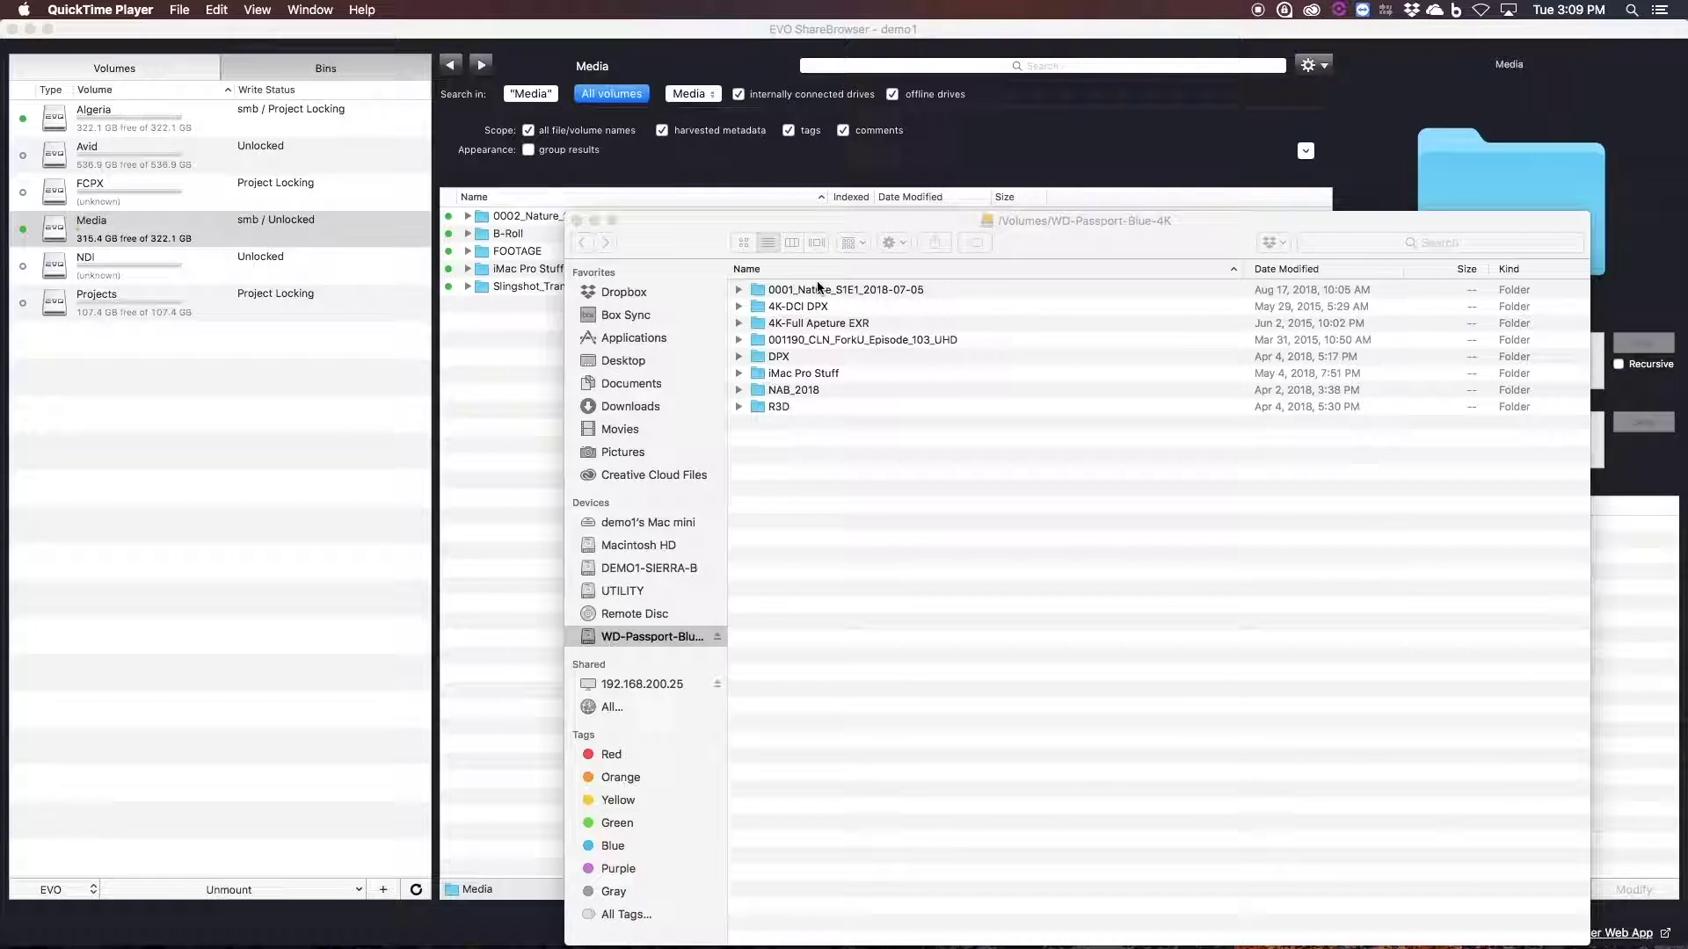
Step: Copy the 0001_Nature_S1E1_2018-07-05 folder from WD-Passport-Blue-4K into the Media volume
left_click_drag(823, 293, 512, 214)
left_click(512, 216)
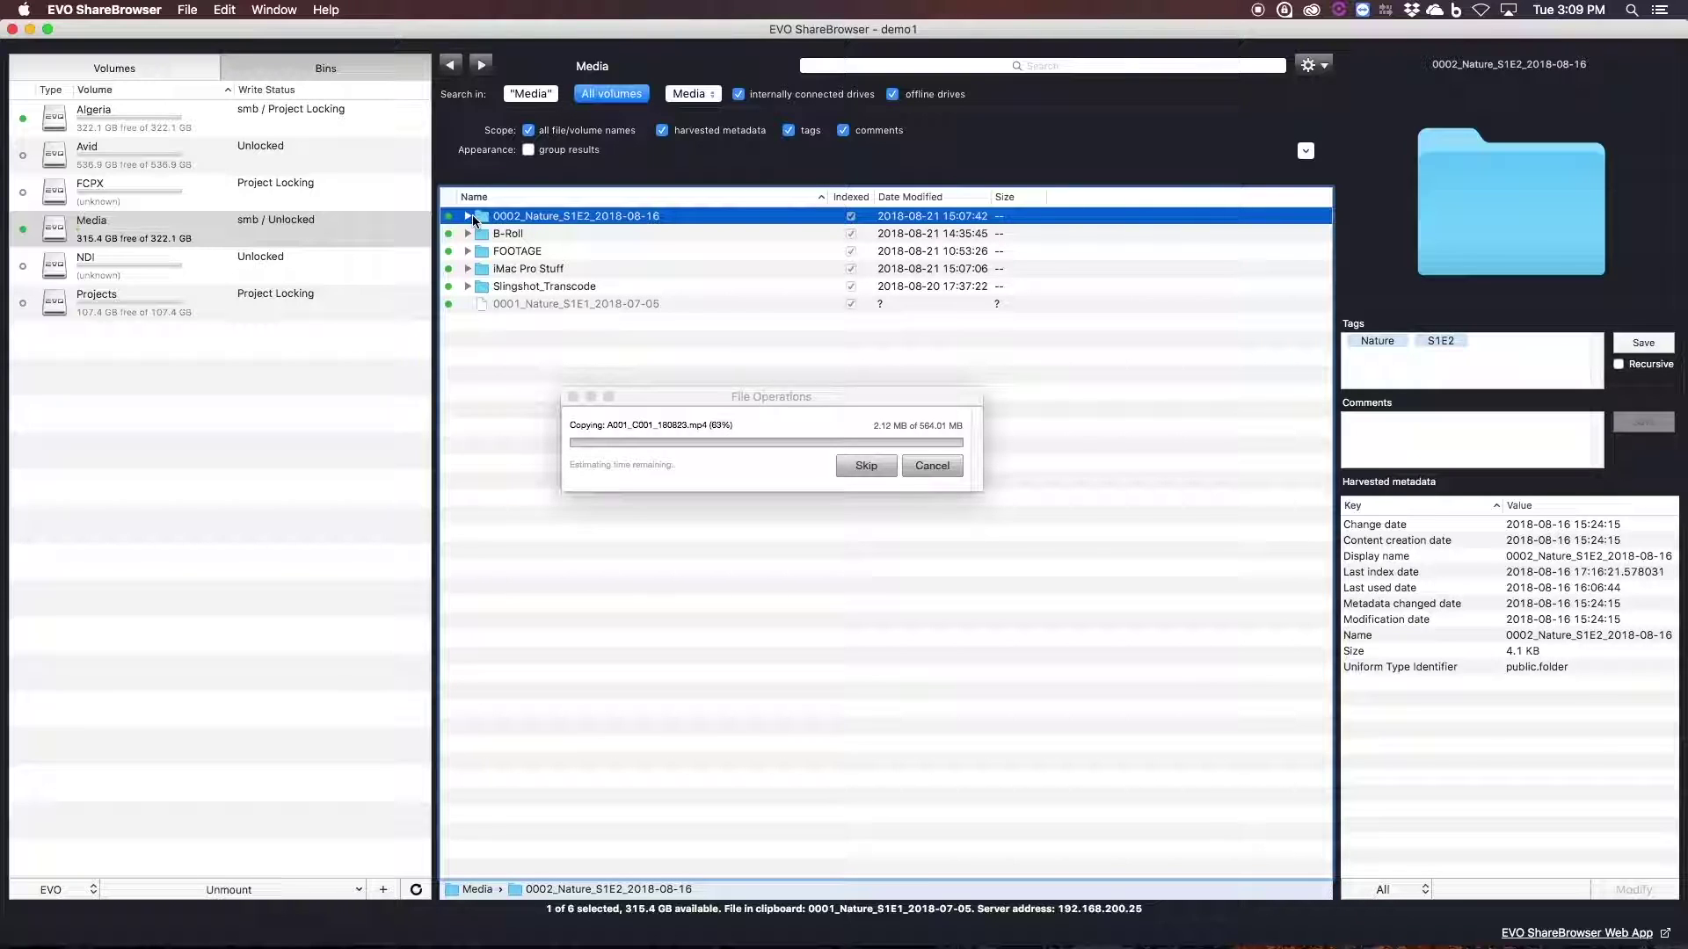
Step: In Preferences > File Handling, lower File operations throttling to near None and close the window
left_click(188, 10)
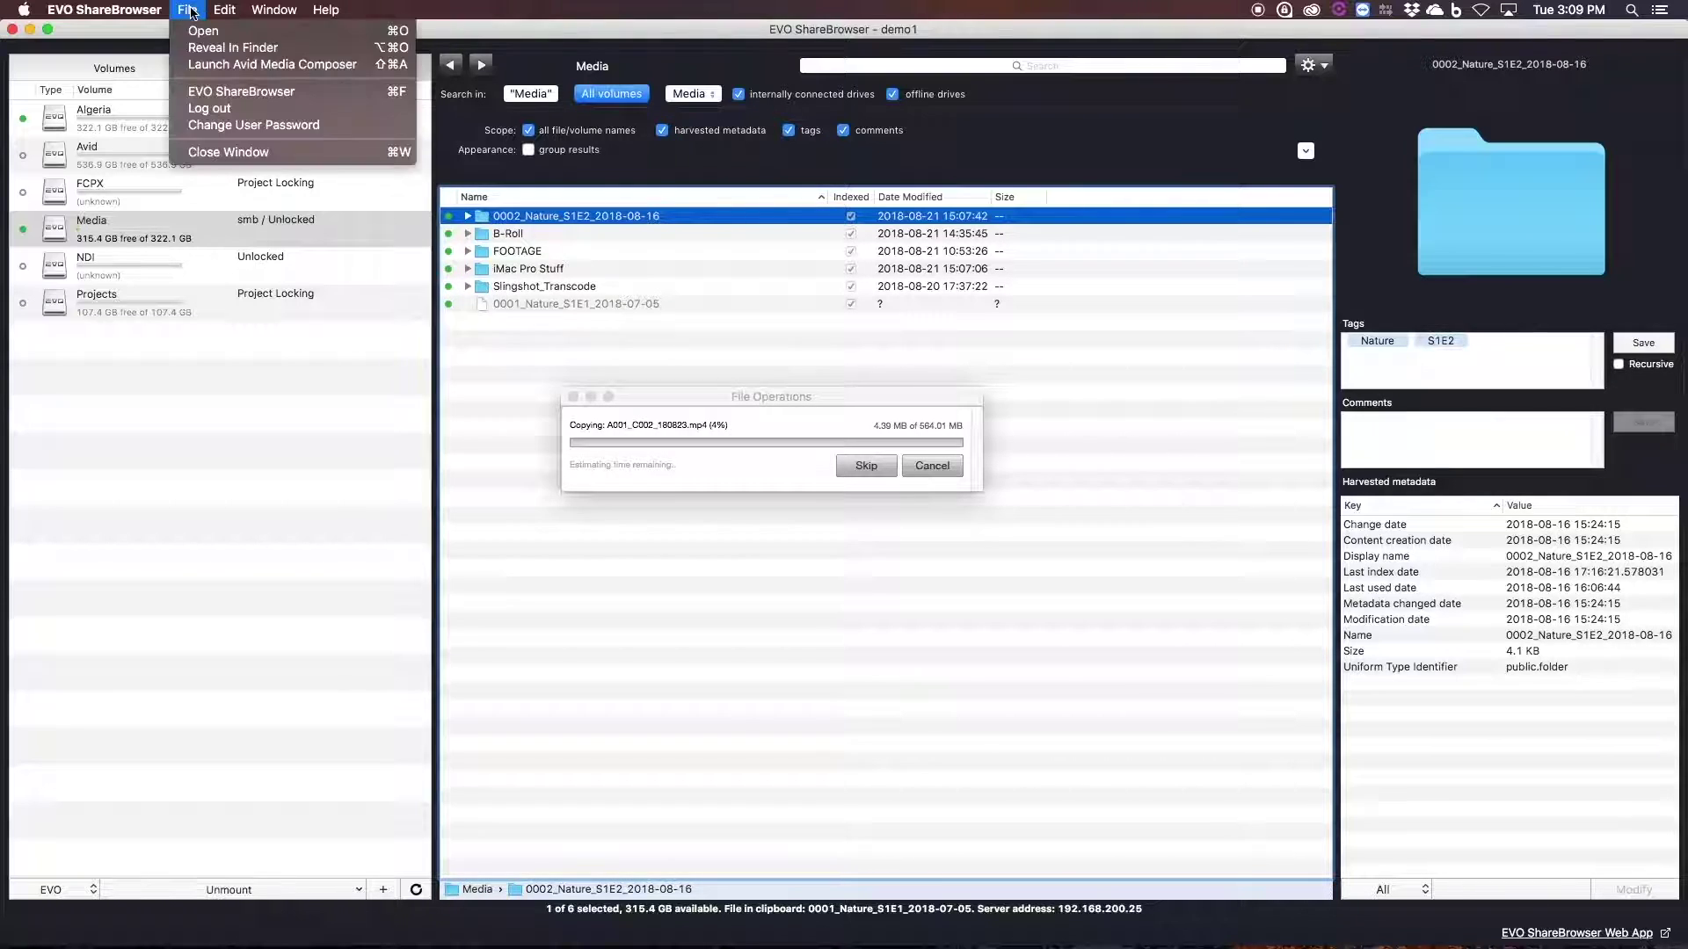
mouse_move(105, 10)
left_click(107, 60)
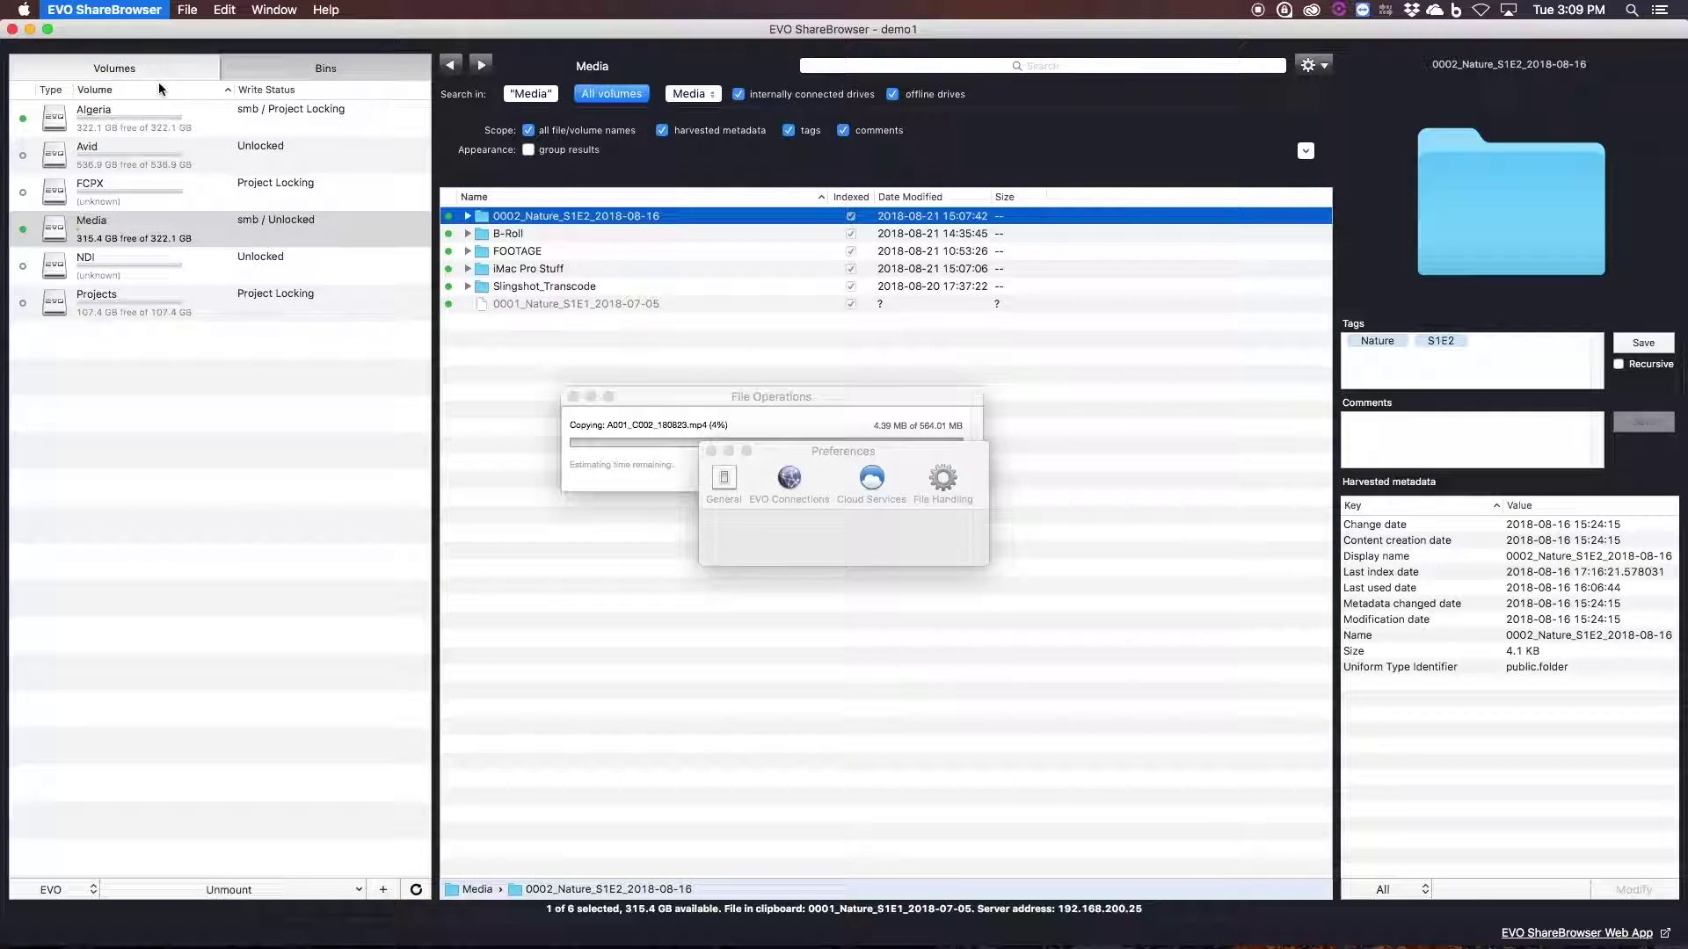
left_click(945, 327)
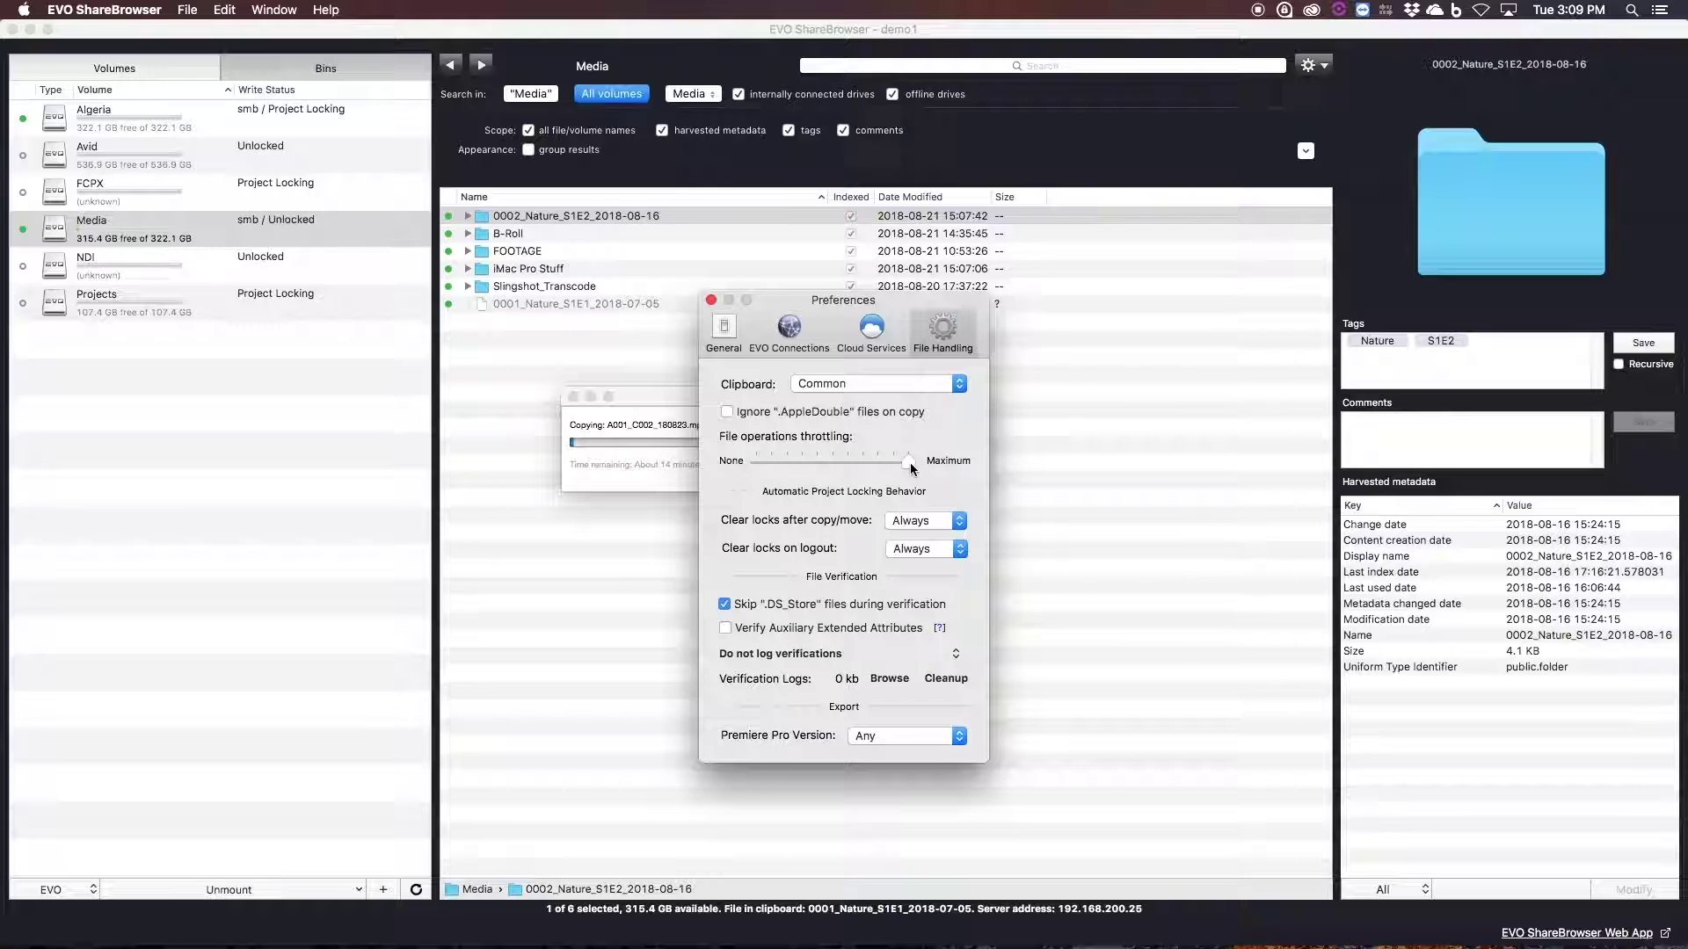
left_click_drag(912, 469, 746, 460)
left_click(712, 301)
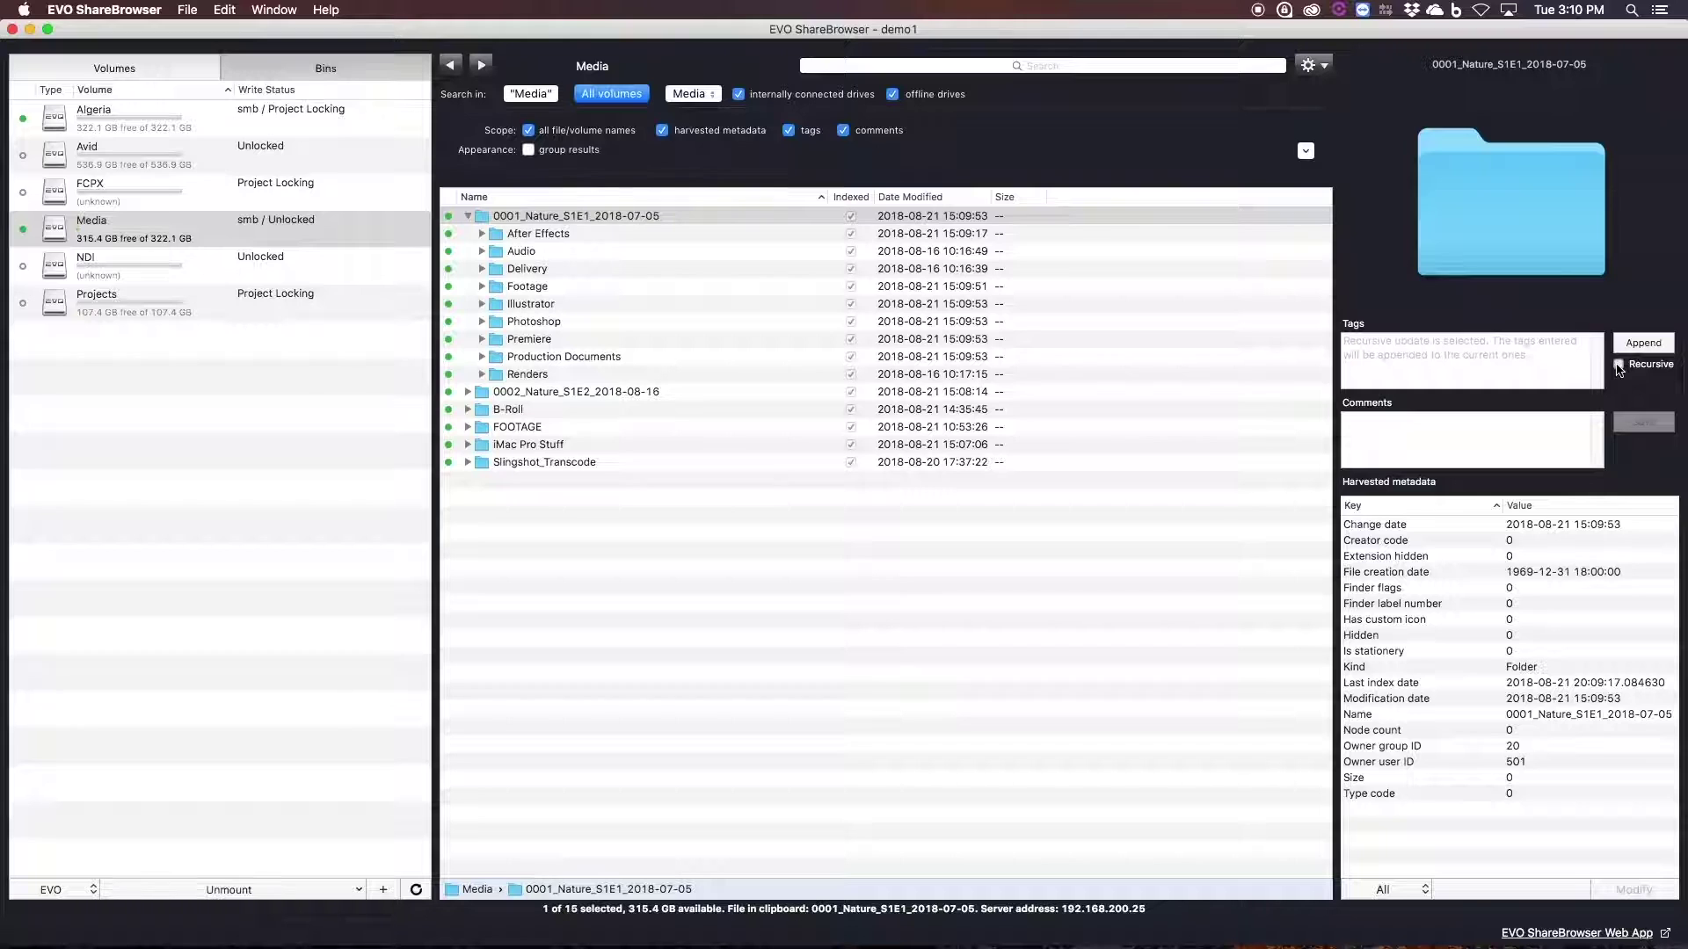
Step: Recursively apply the tags Nature and S1E1 to the 0001_Nature_S1E1_2018-07-05 folder, confirming the warning
left_click(1619, 366)
left_click(1552, 360)
type("Nature")
key("Return")
type("S1E1")
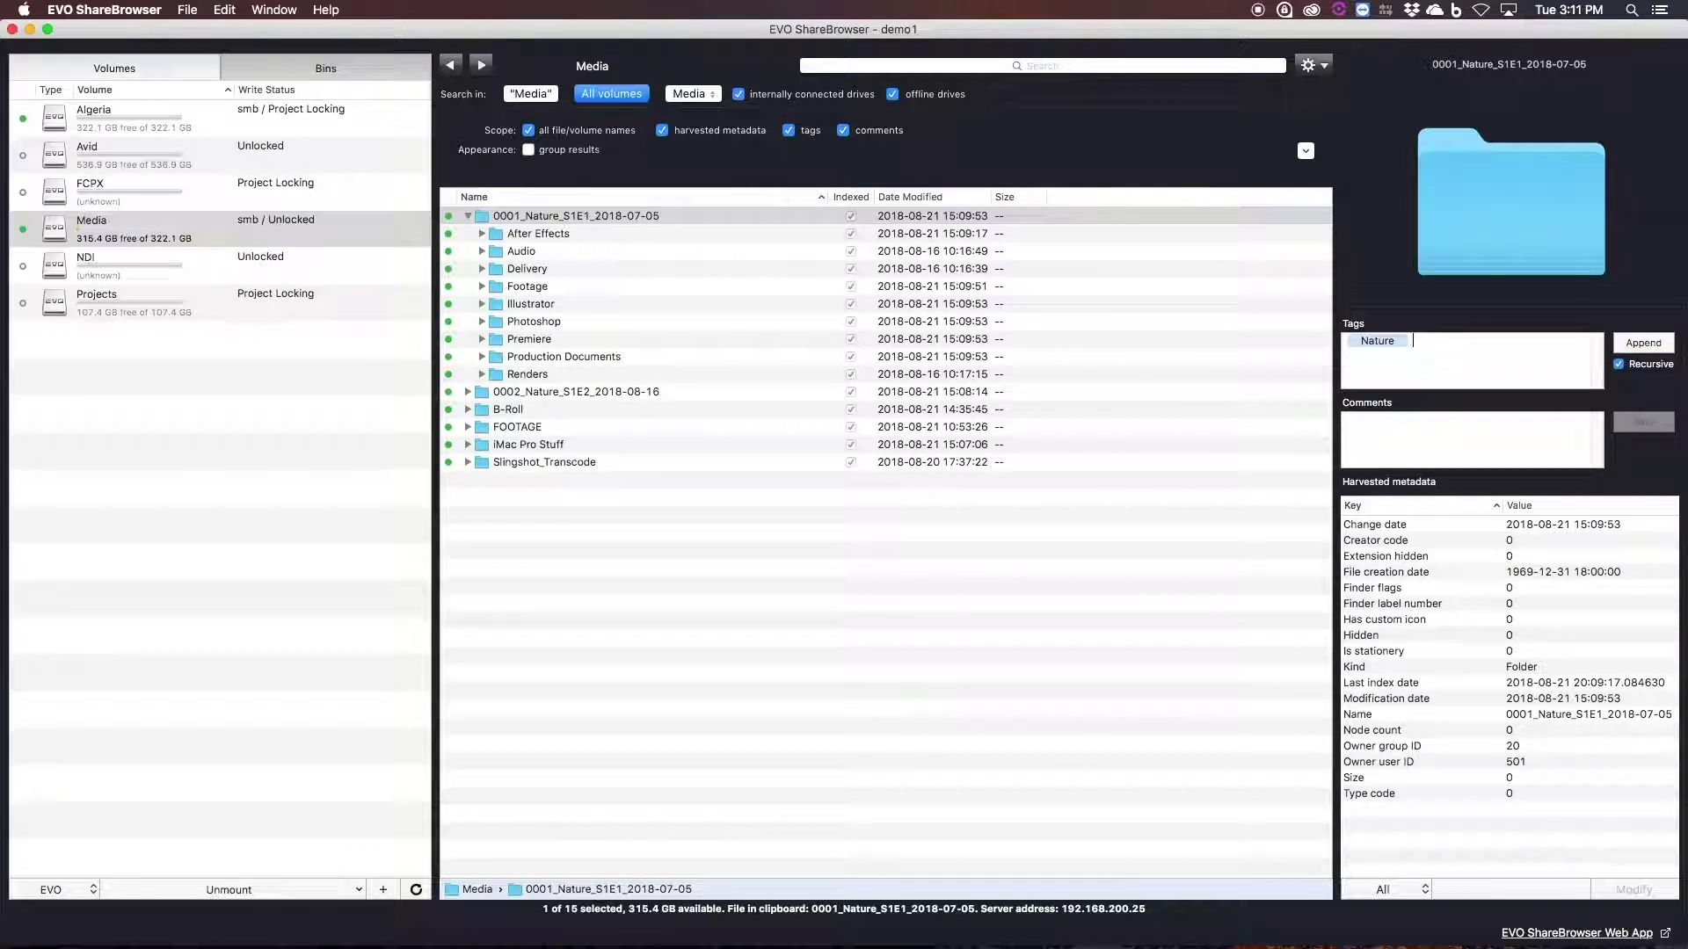
key("Return")
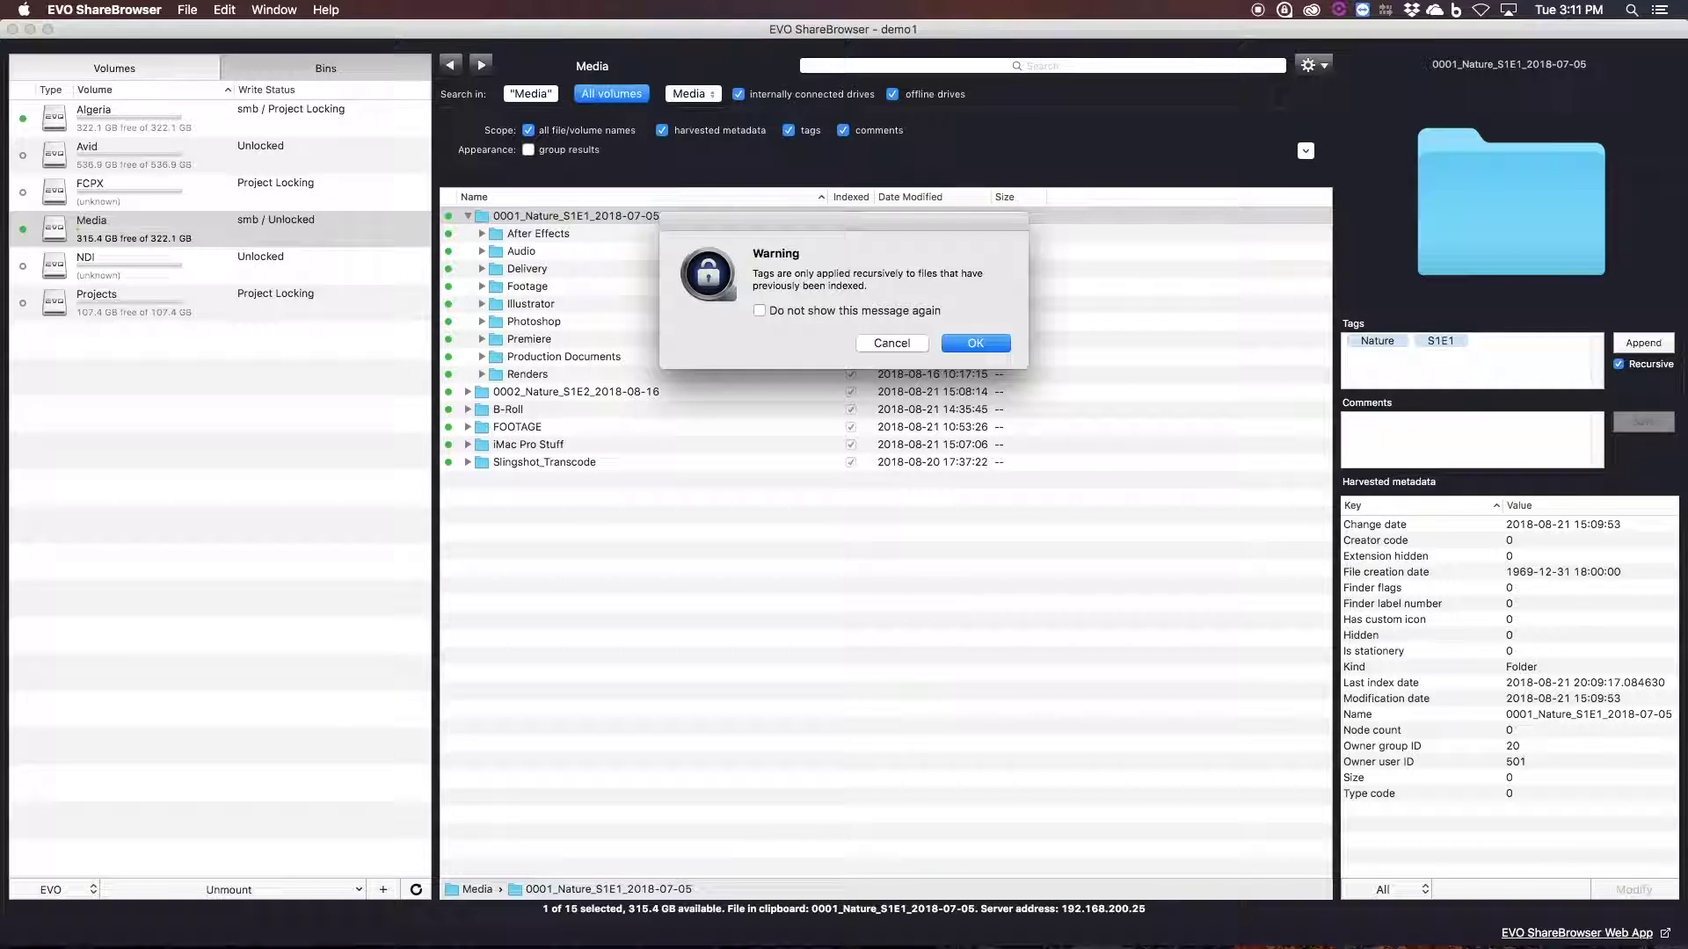
left_click(976, 342)
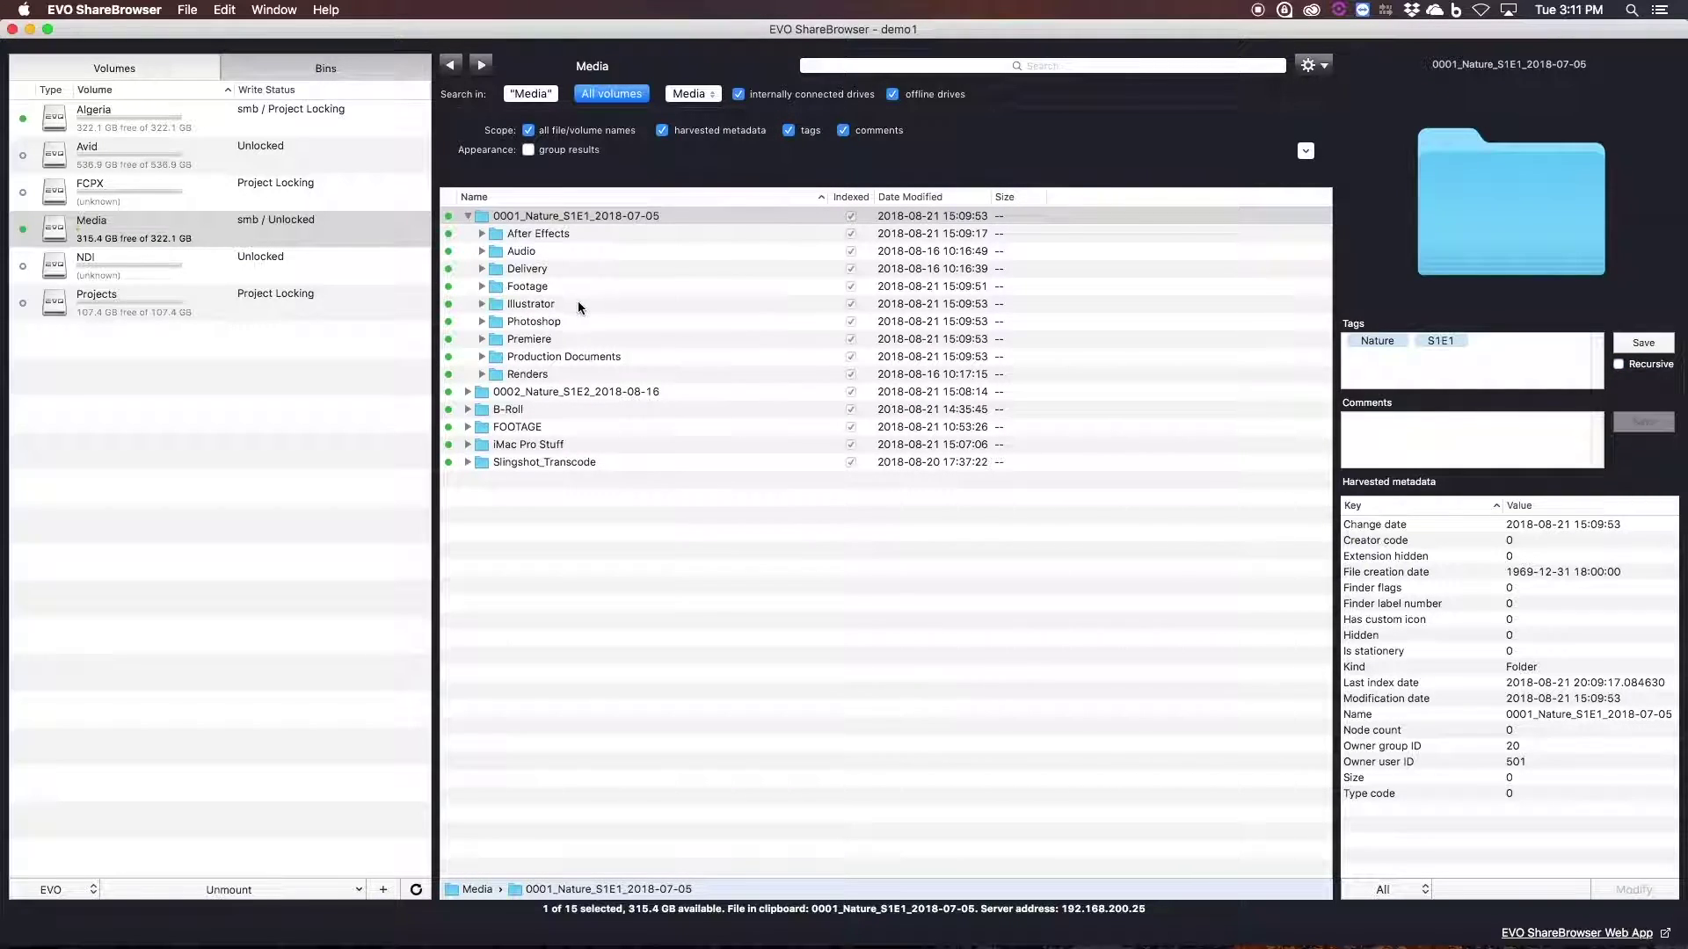
Step: Check that the .rtf, .prproj and .psd files in Production Documents, Premiere and Photoshop carry both tags
left_click(481, 356)
left_click(522, 376)
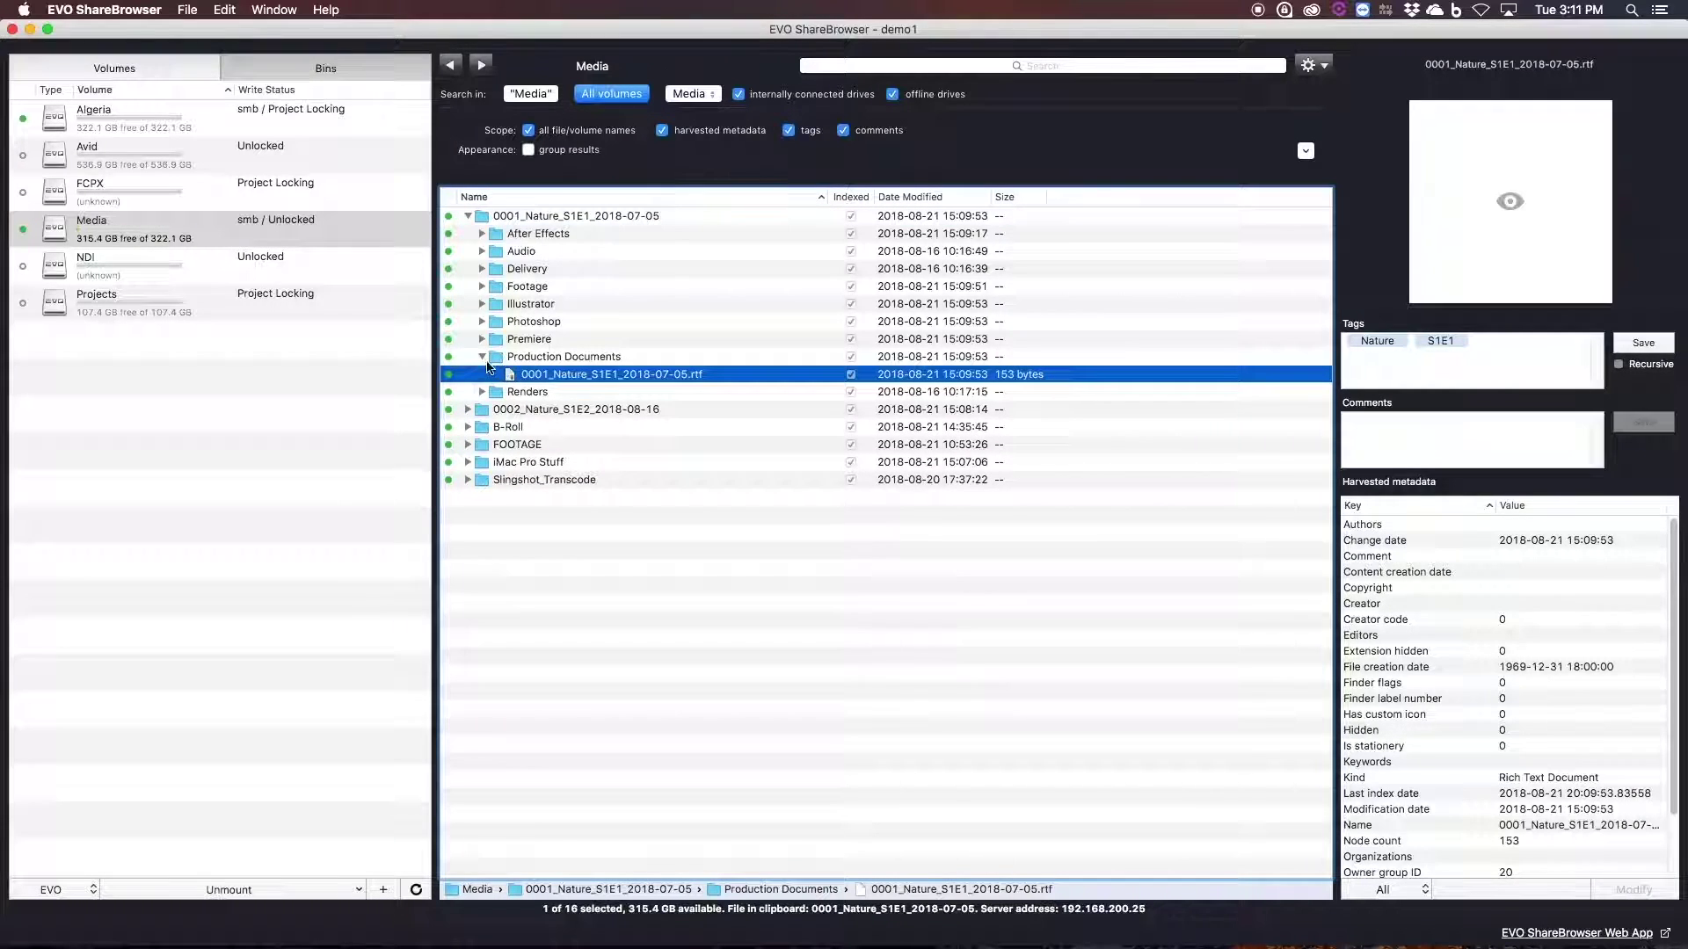
left_click(482, 356)
left_click(481, 339)
left_click(515, 356)
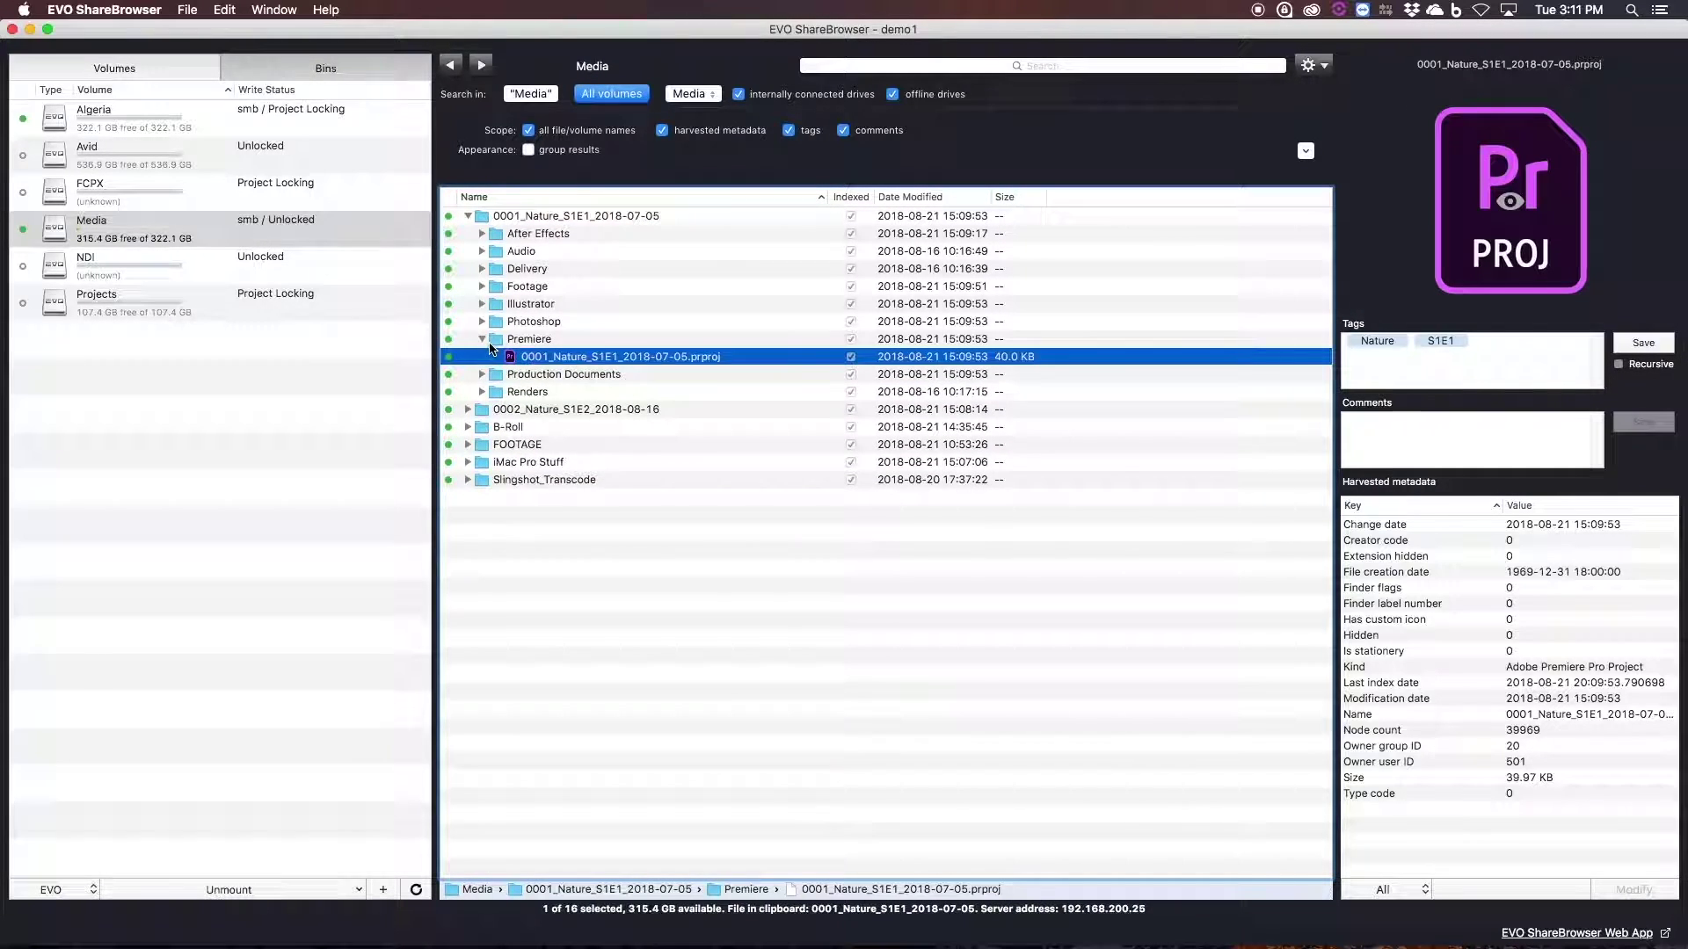
left_click(482, 338)
left_click(482, 321)
left_click(516, 344)
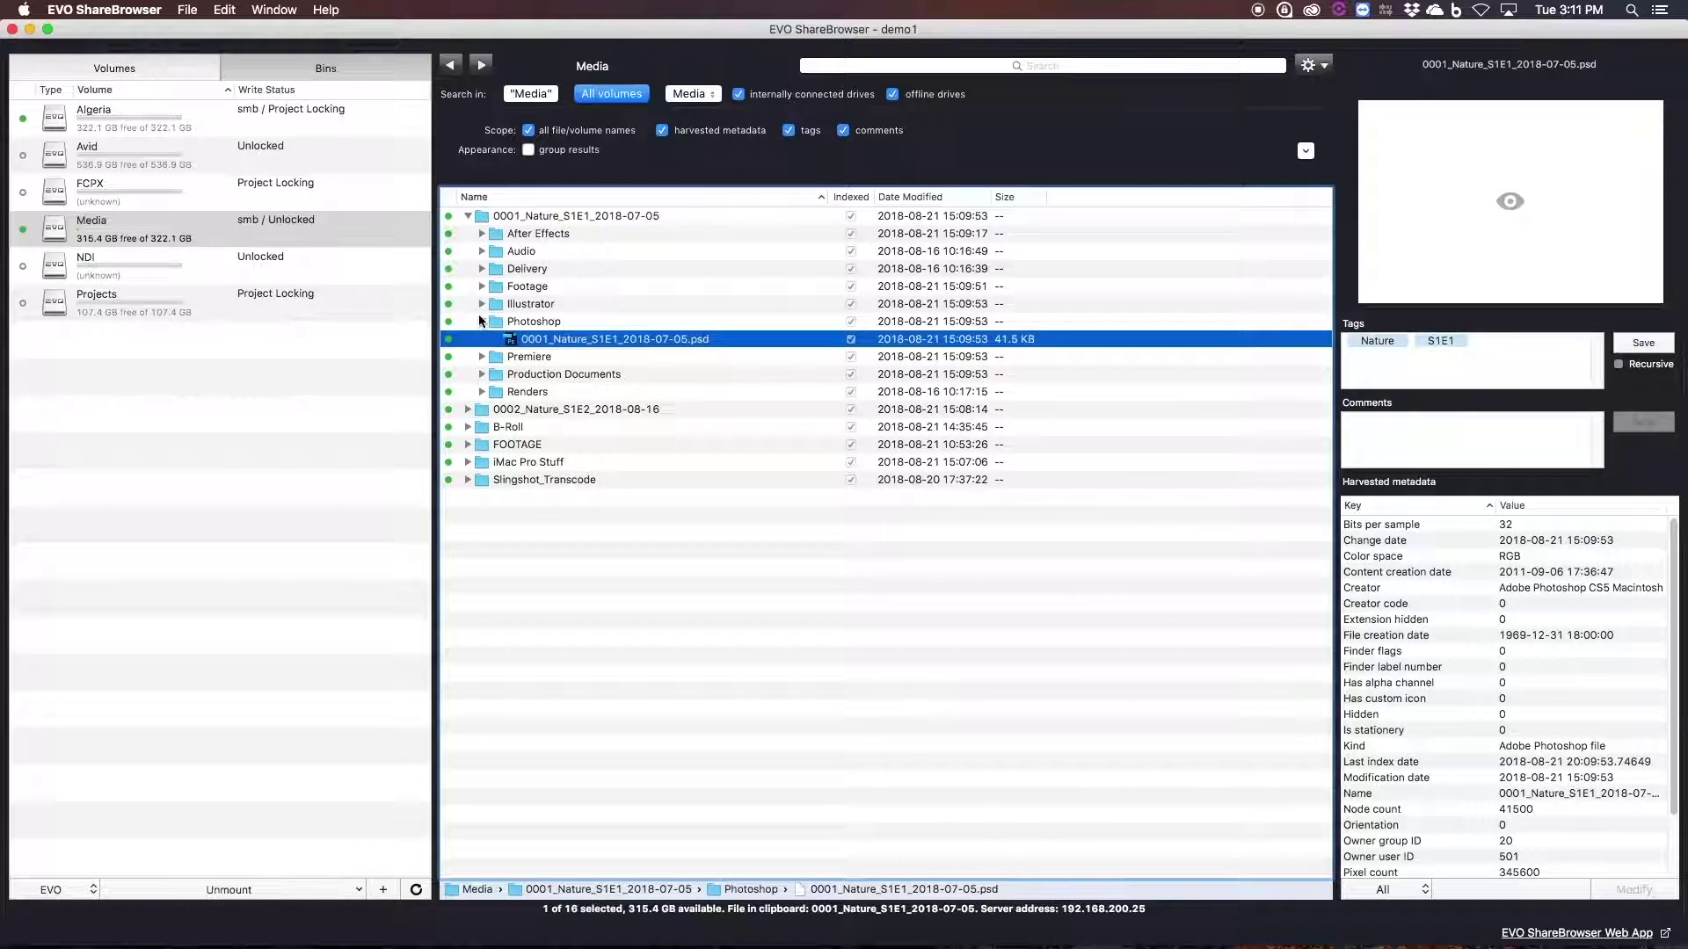
left_click(528, 322)
left_click(482, 303)
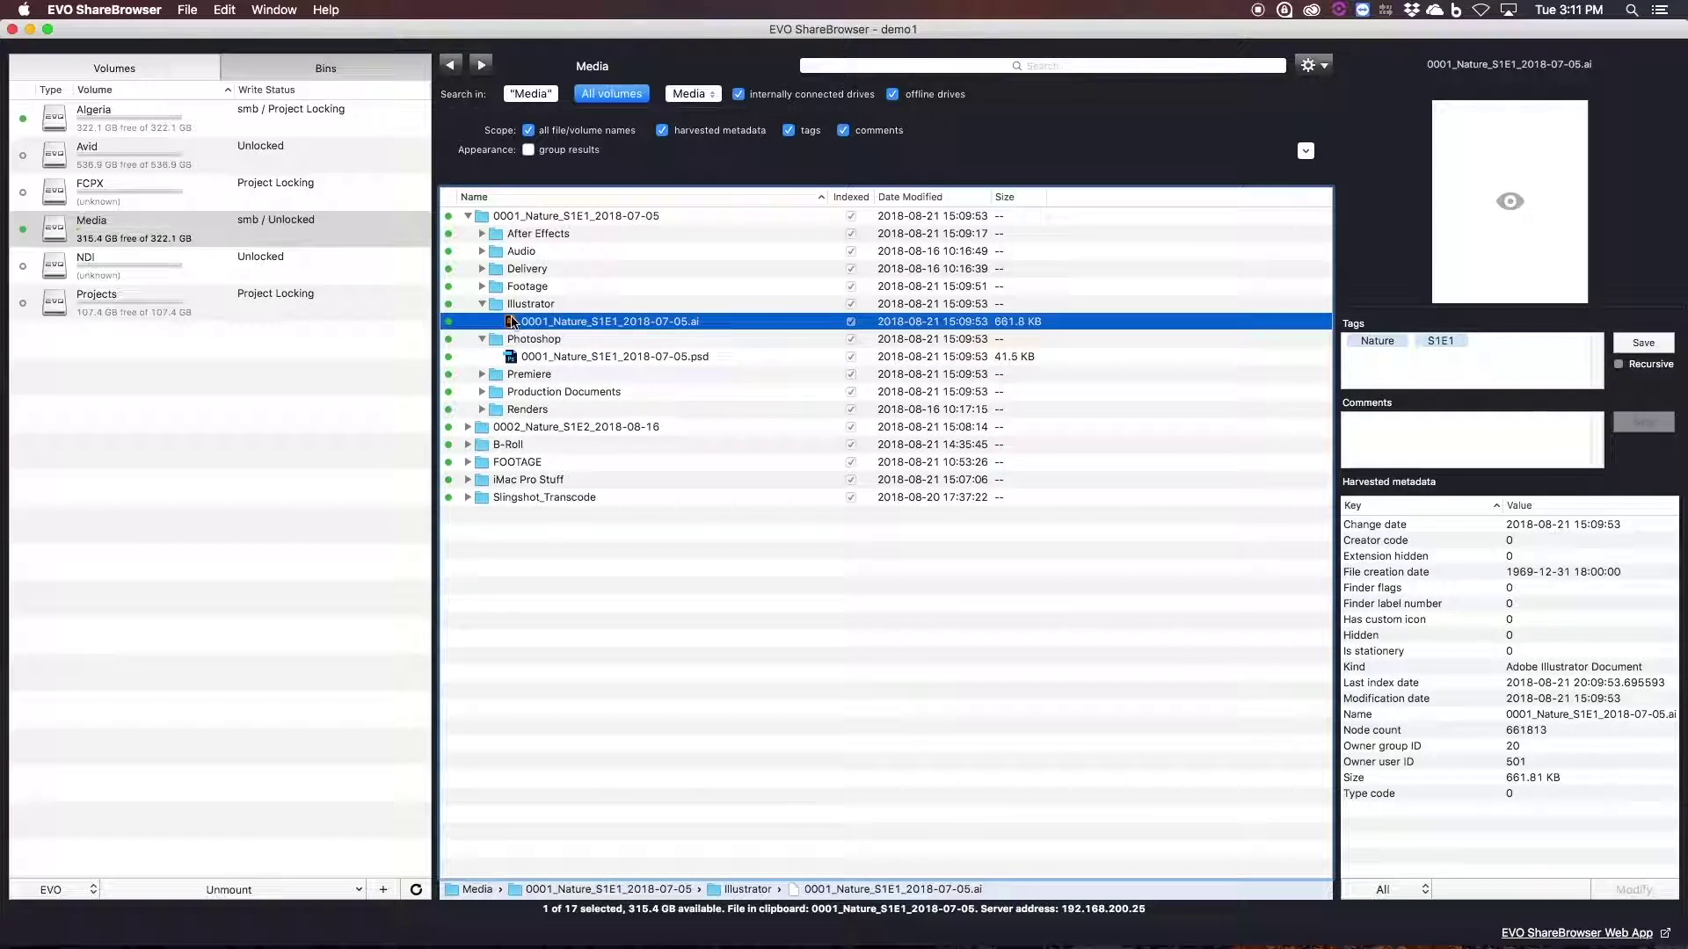
Step: Collapse Illustrator and Photoshop, expand Footage > Cam A > CARD1, and select the Cam A folder
left_click(482, 303)
left_click(481, 321)
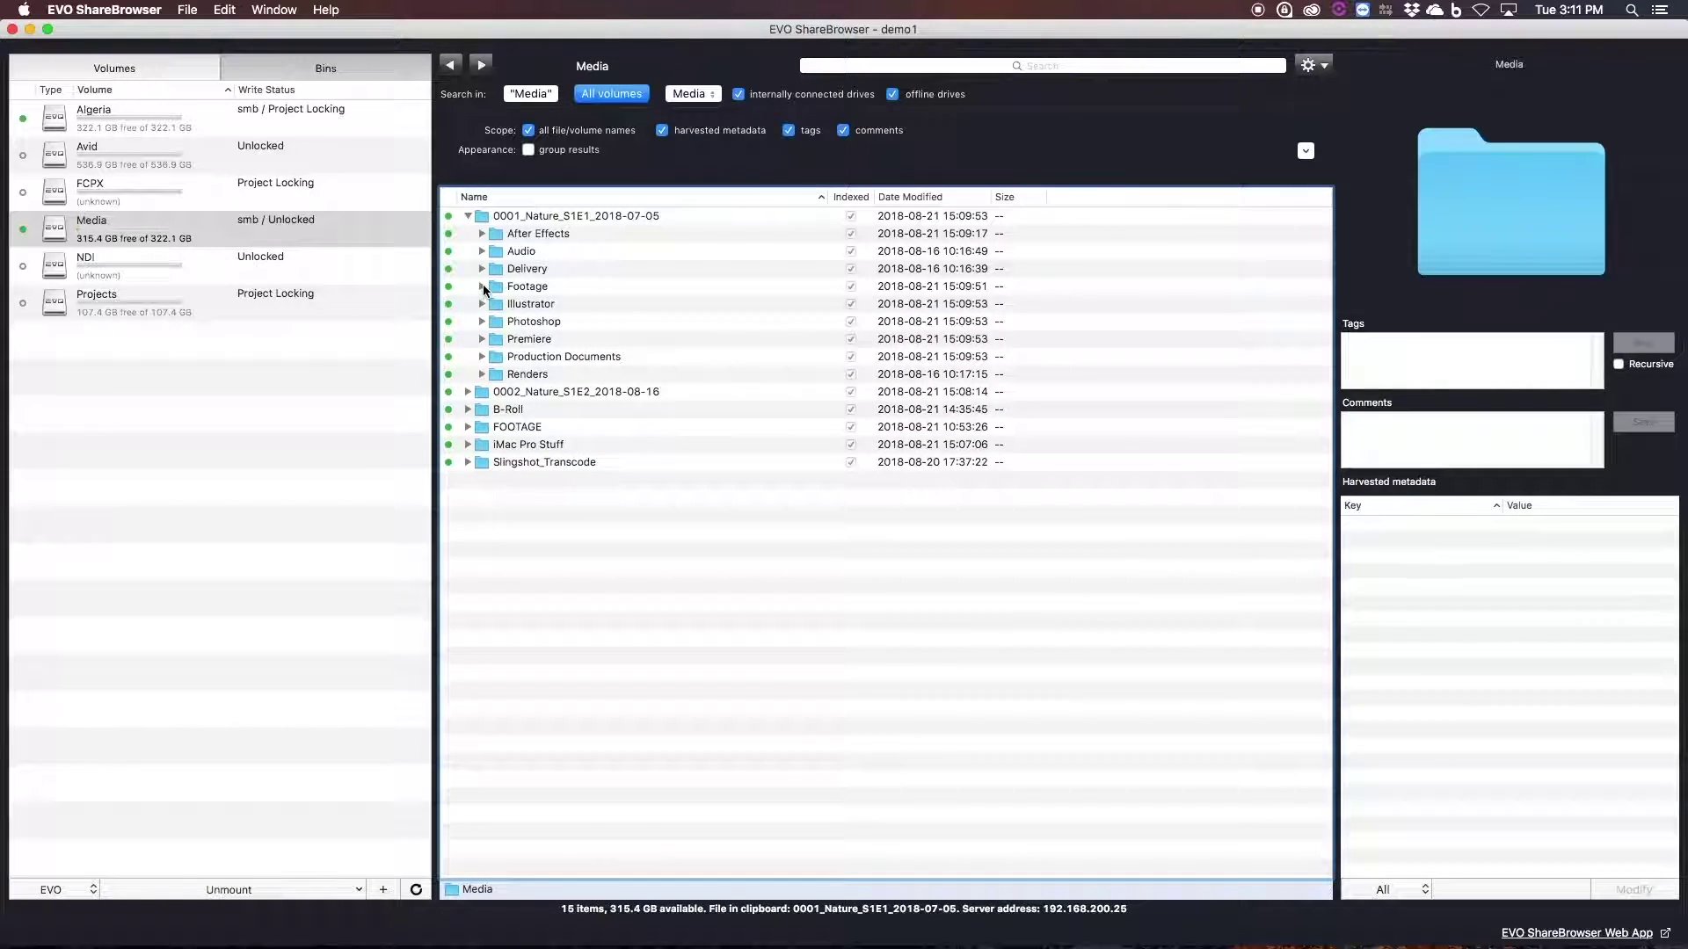
left_click(481, 286)
left_click(496, 303)
left_click(546, 324)
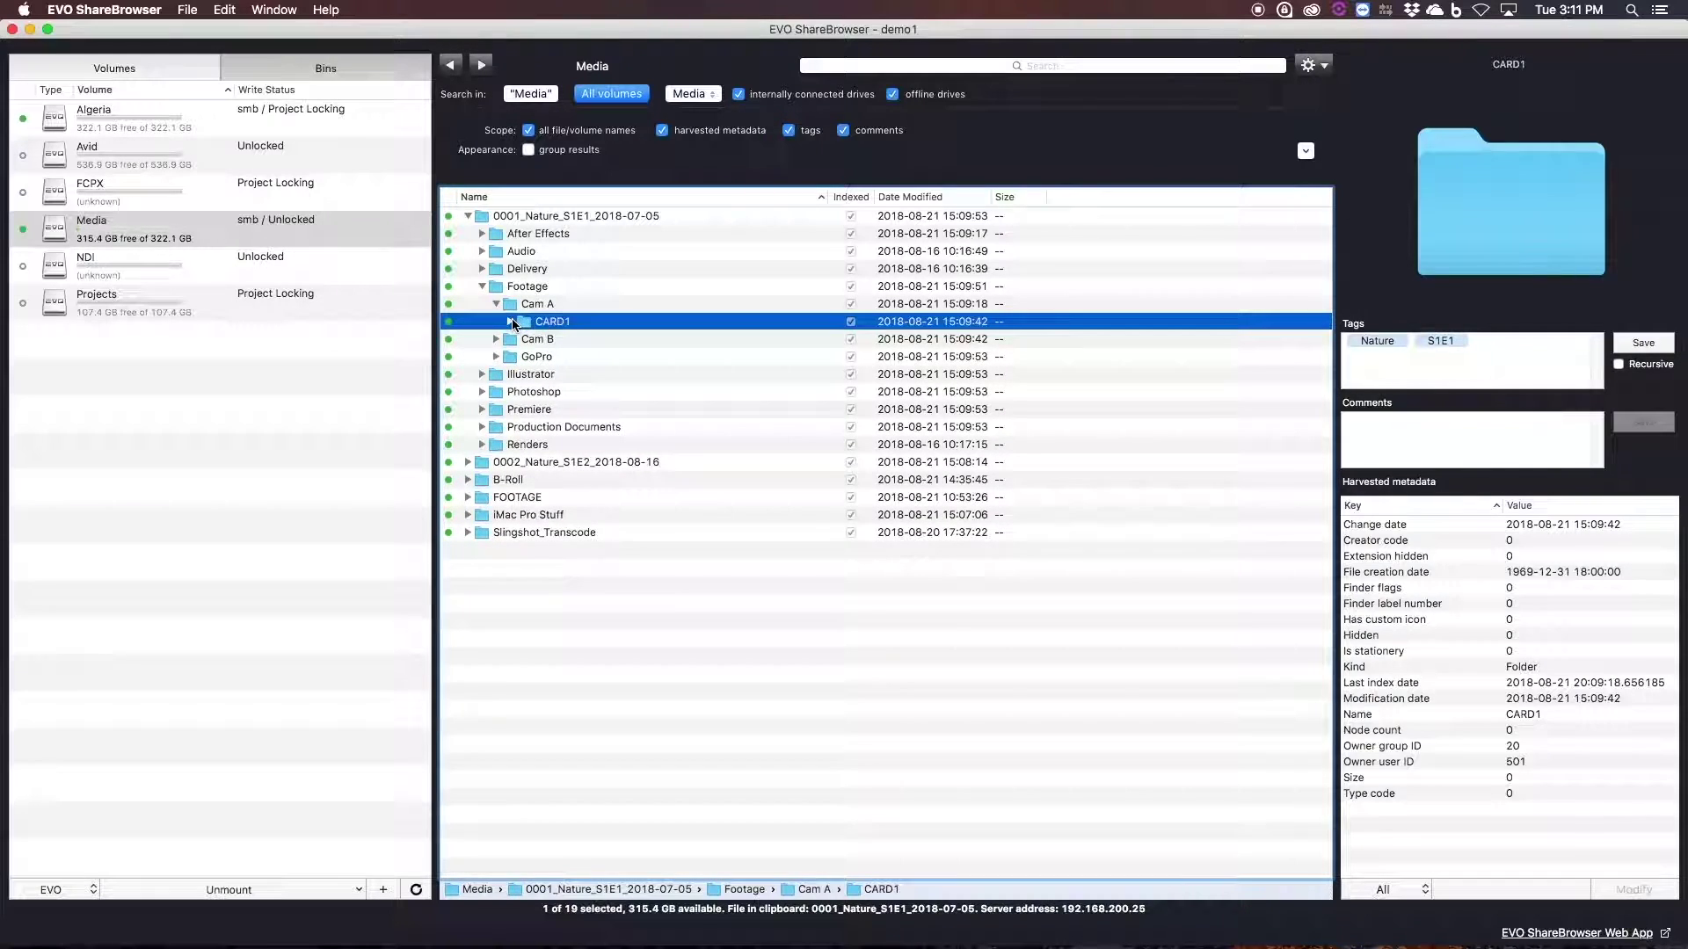
left_click(510, 321)
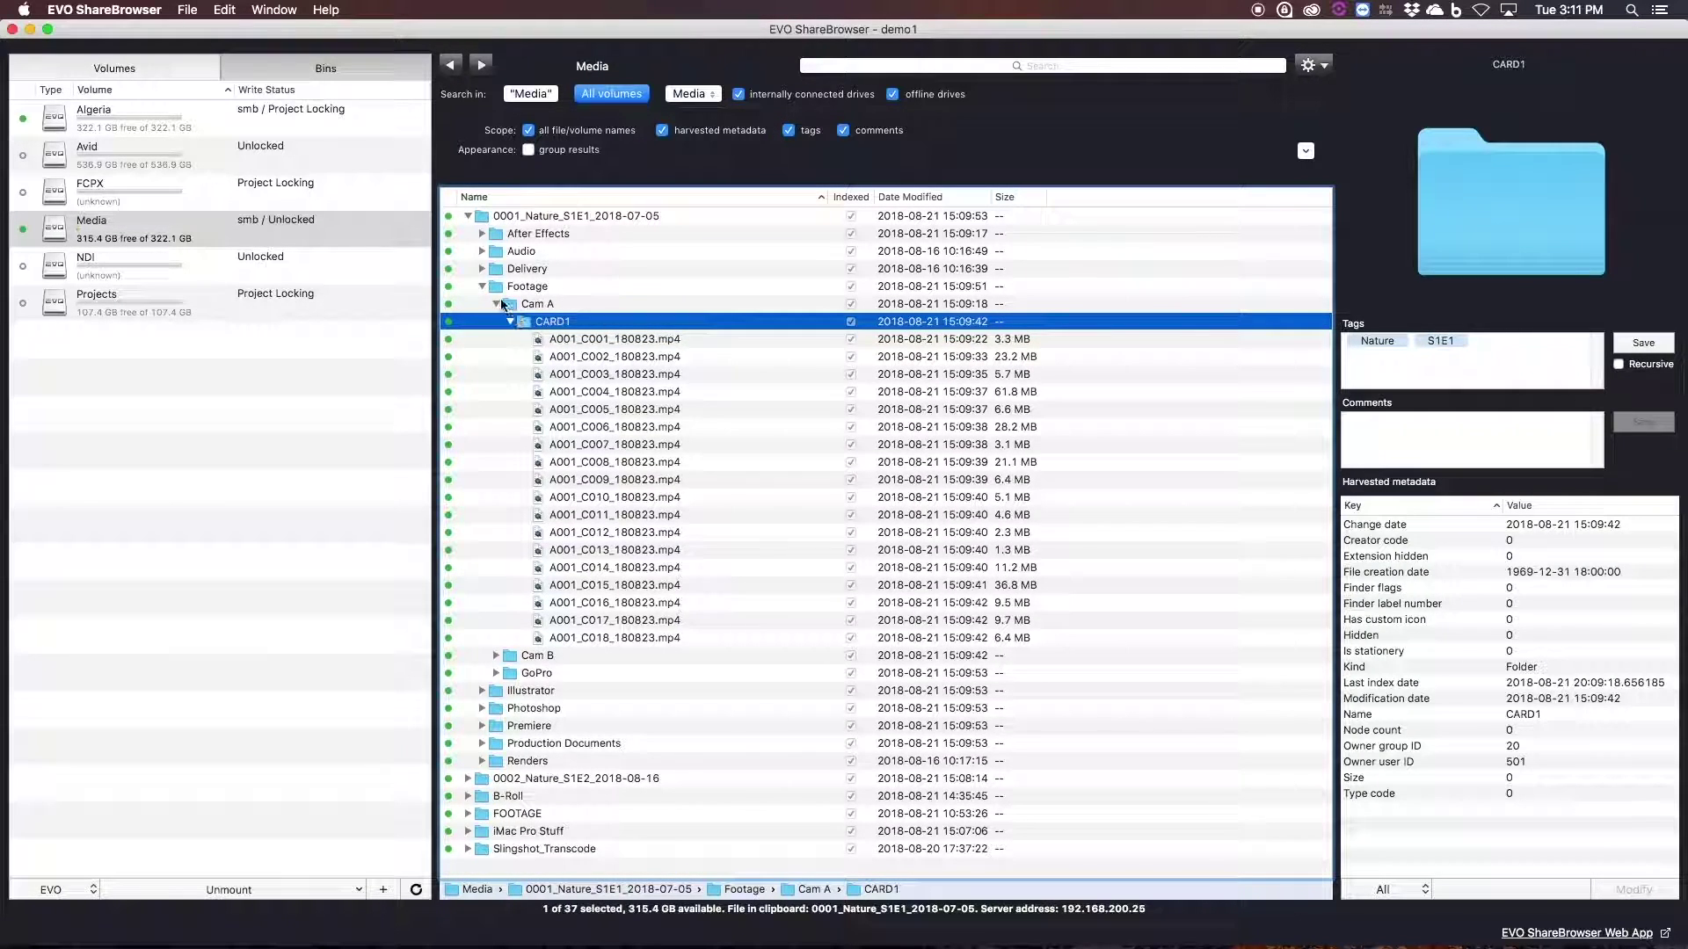
key("Up")
Step: Recursively append the tag 'Cam A' to the Cam A folder and its contents
left_click(1506, 348)
type("Cam A")
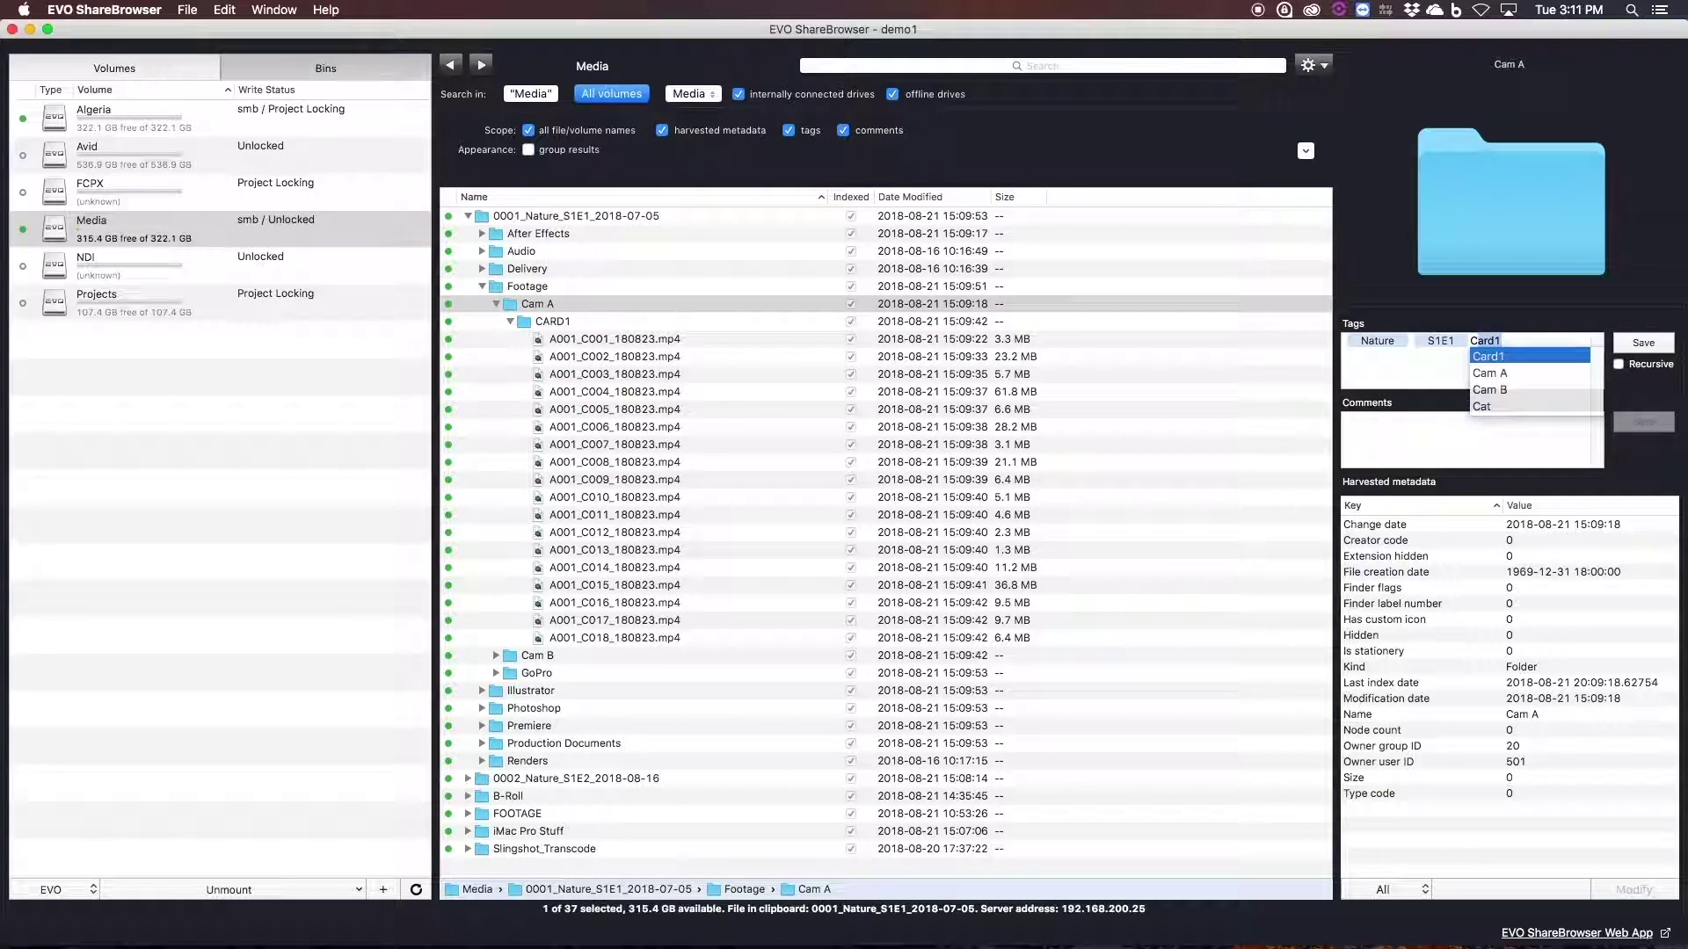
key("Return")
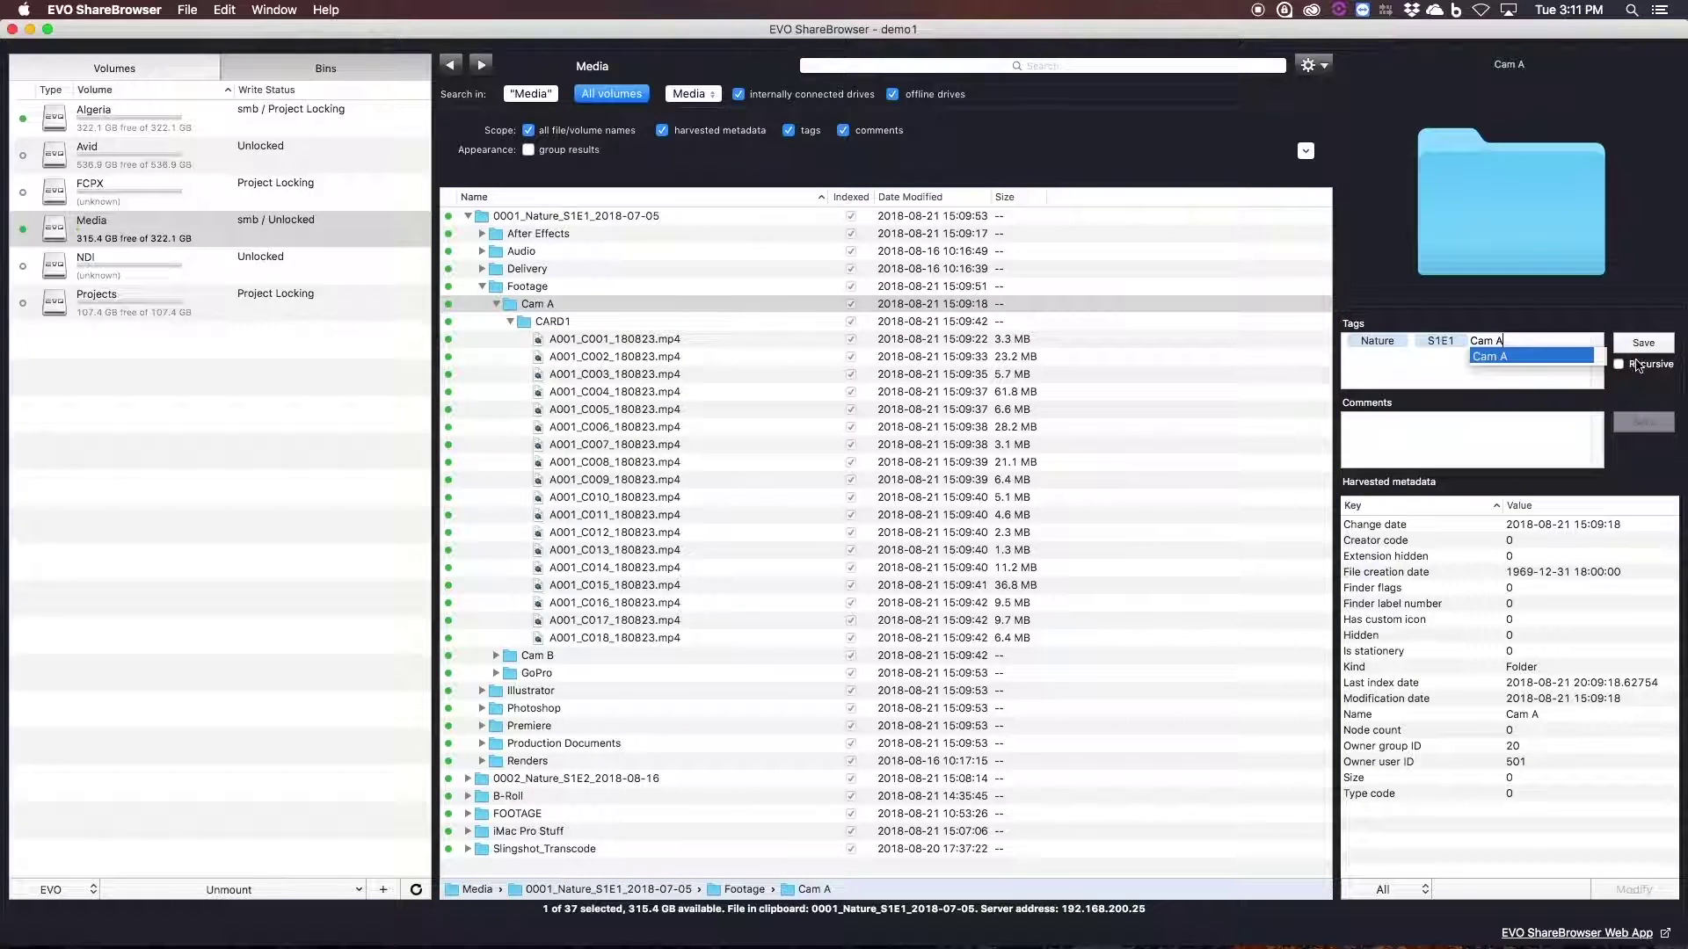
left_click(1633, 364)
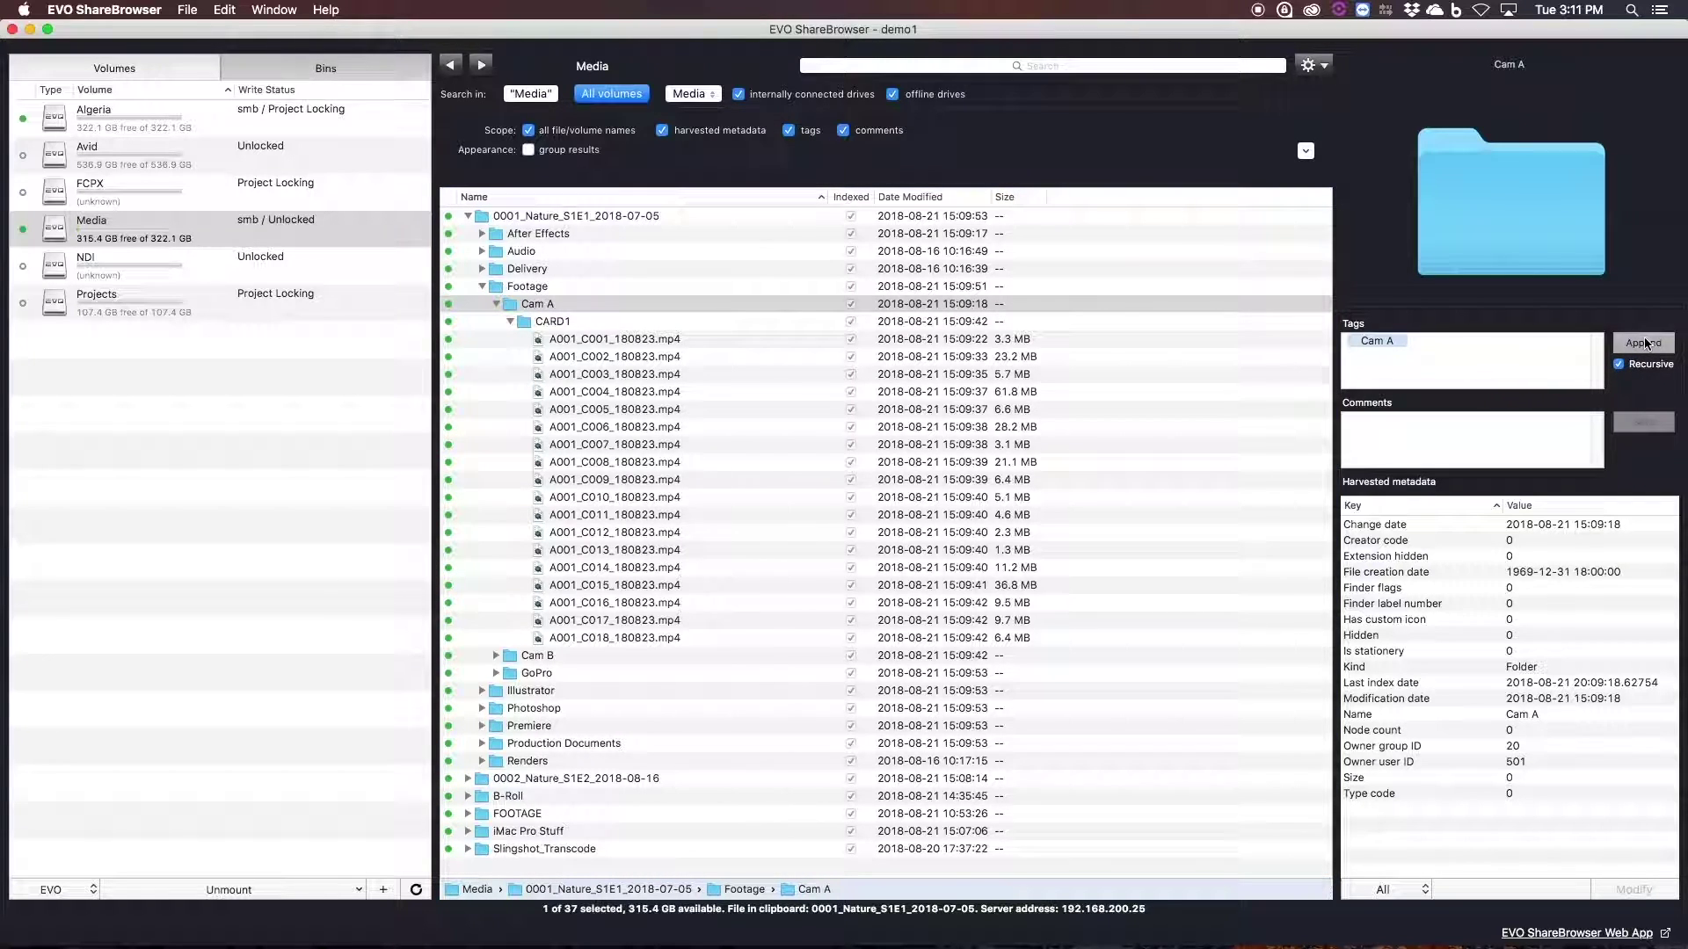
left_click(1646, 343)
left_click(973, 342)
Step: Recursively append the tag 'Card1' to CARD1, then check the tags on A001_C001_180823.mp4 and following clips
left_click(1289, 321)
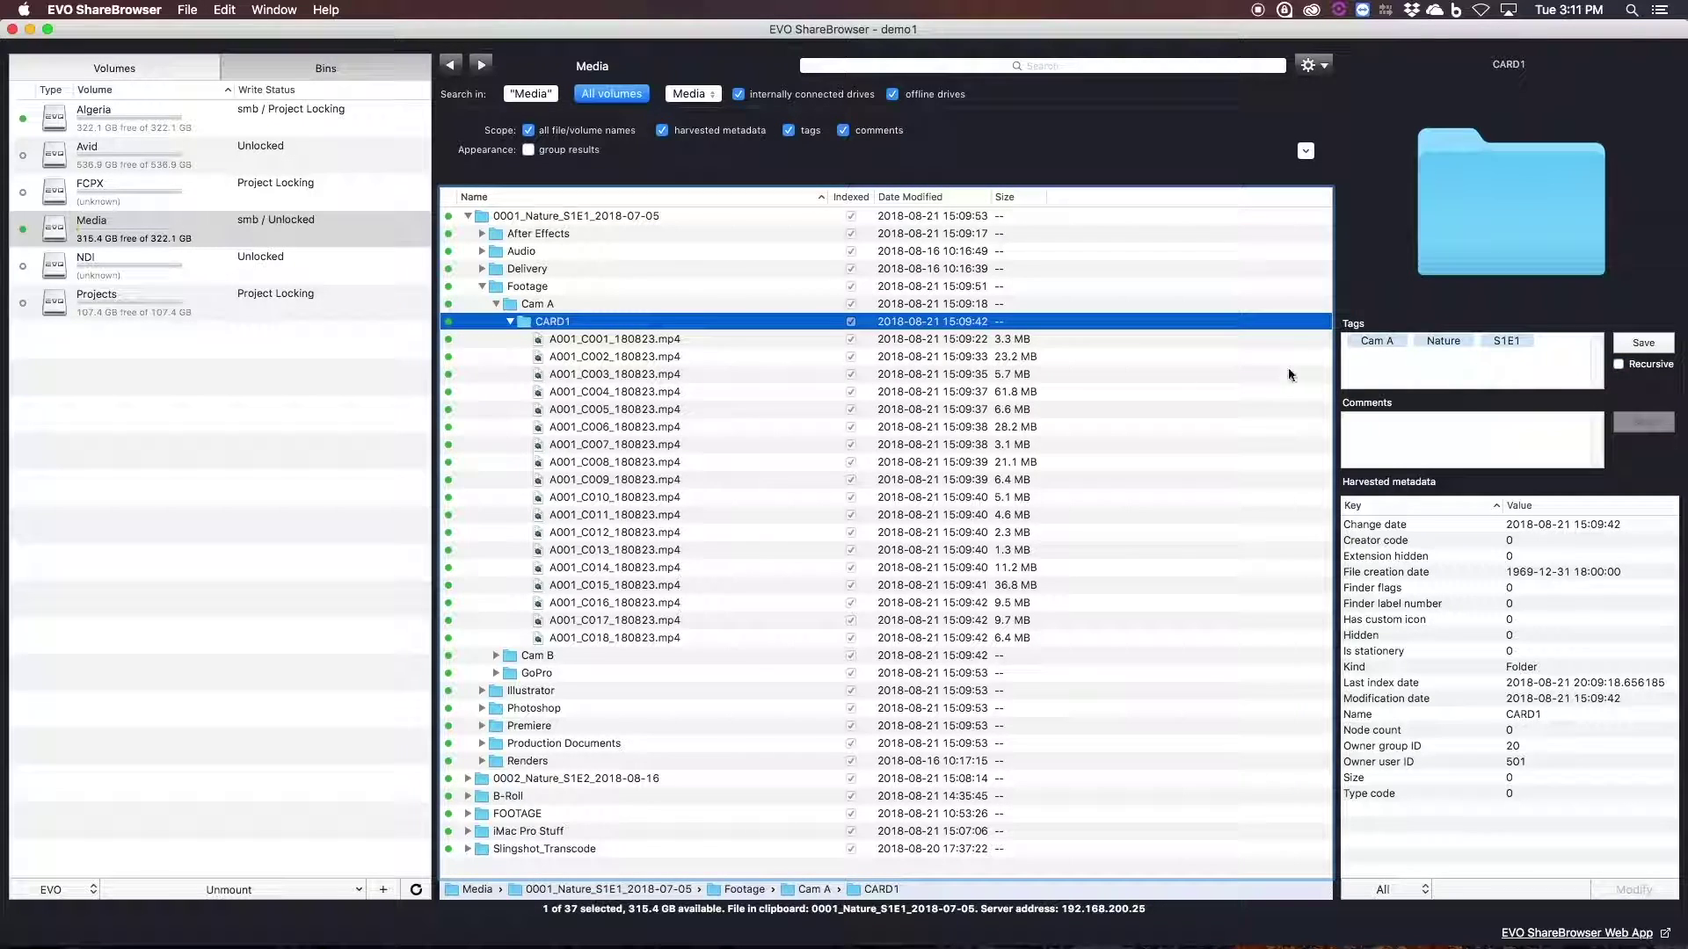
left_click(1565, 365)
type("Card1")
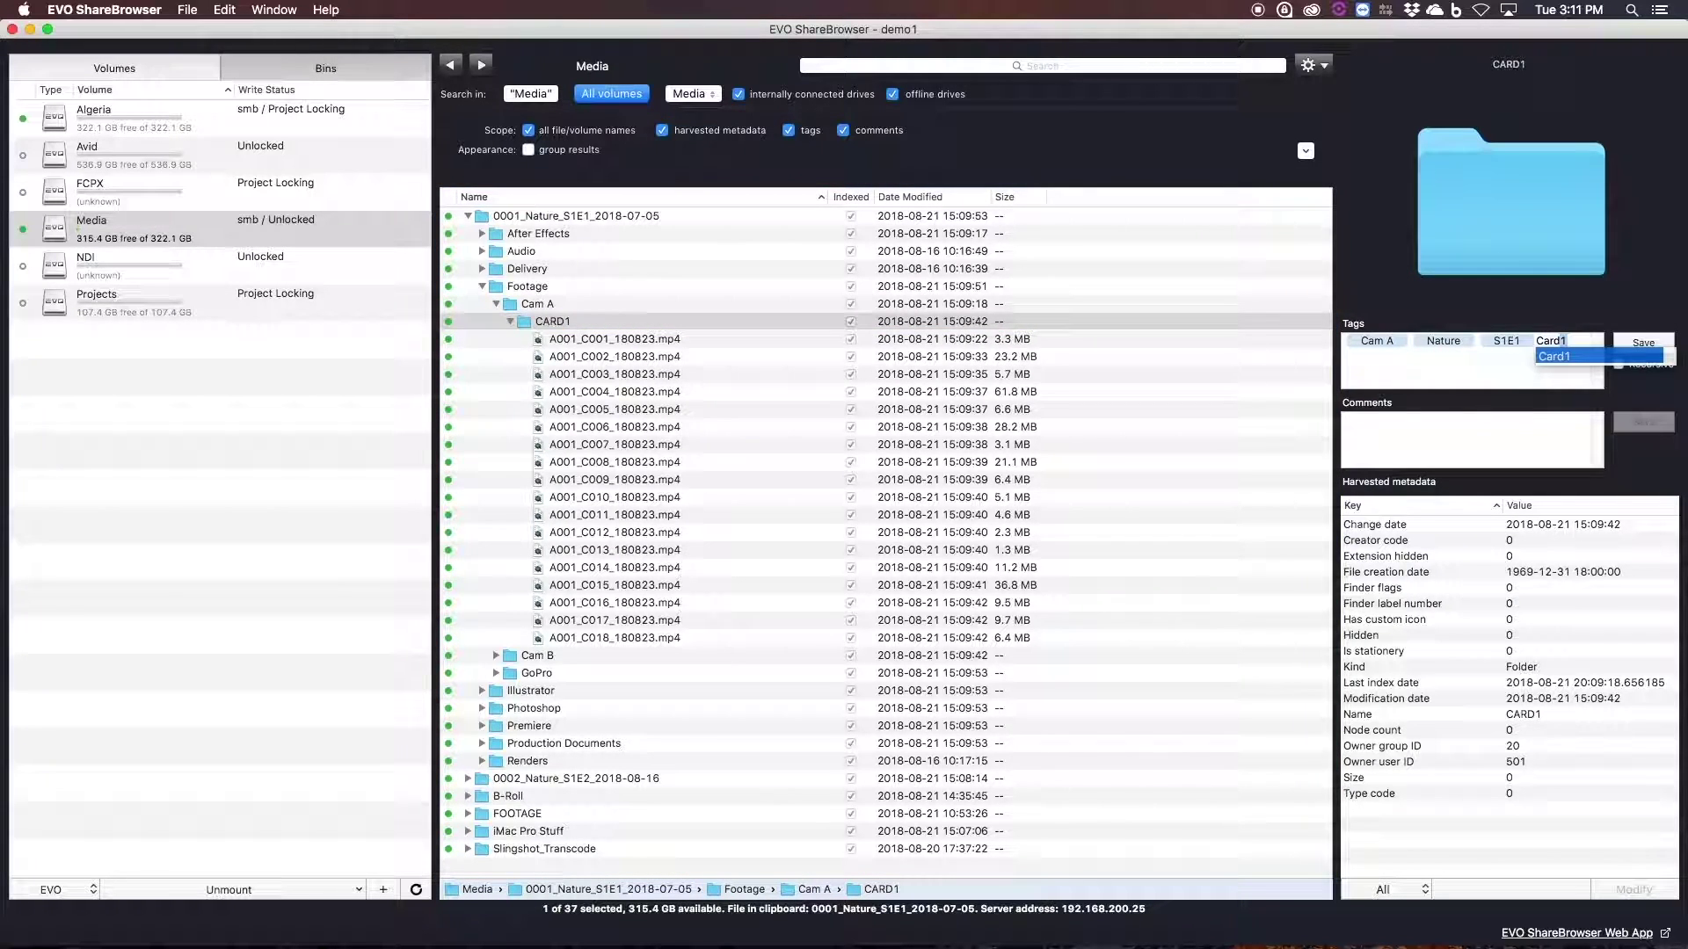
key("Return")
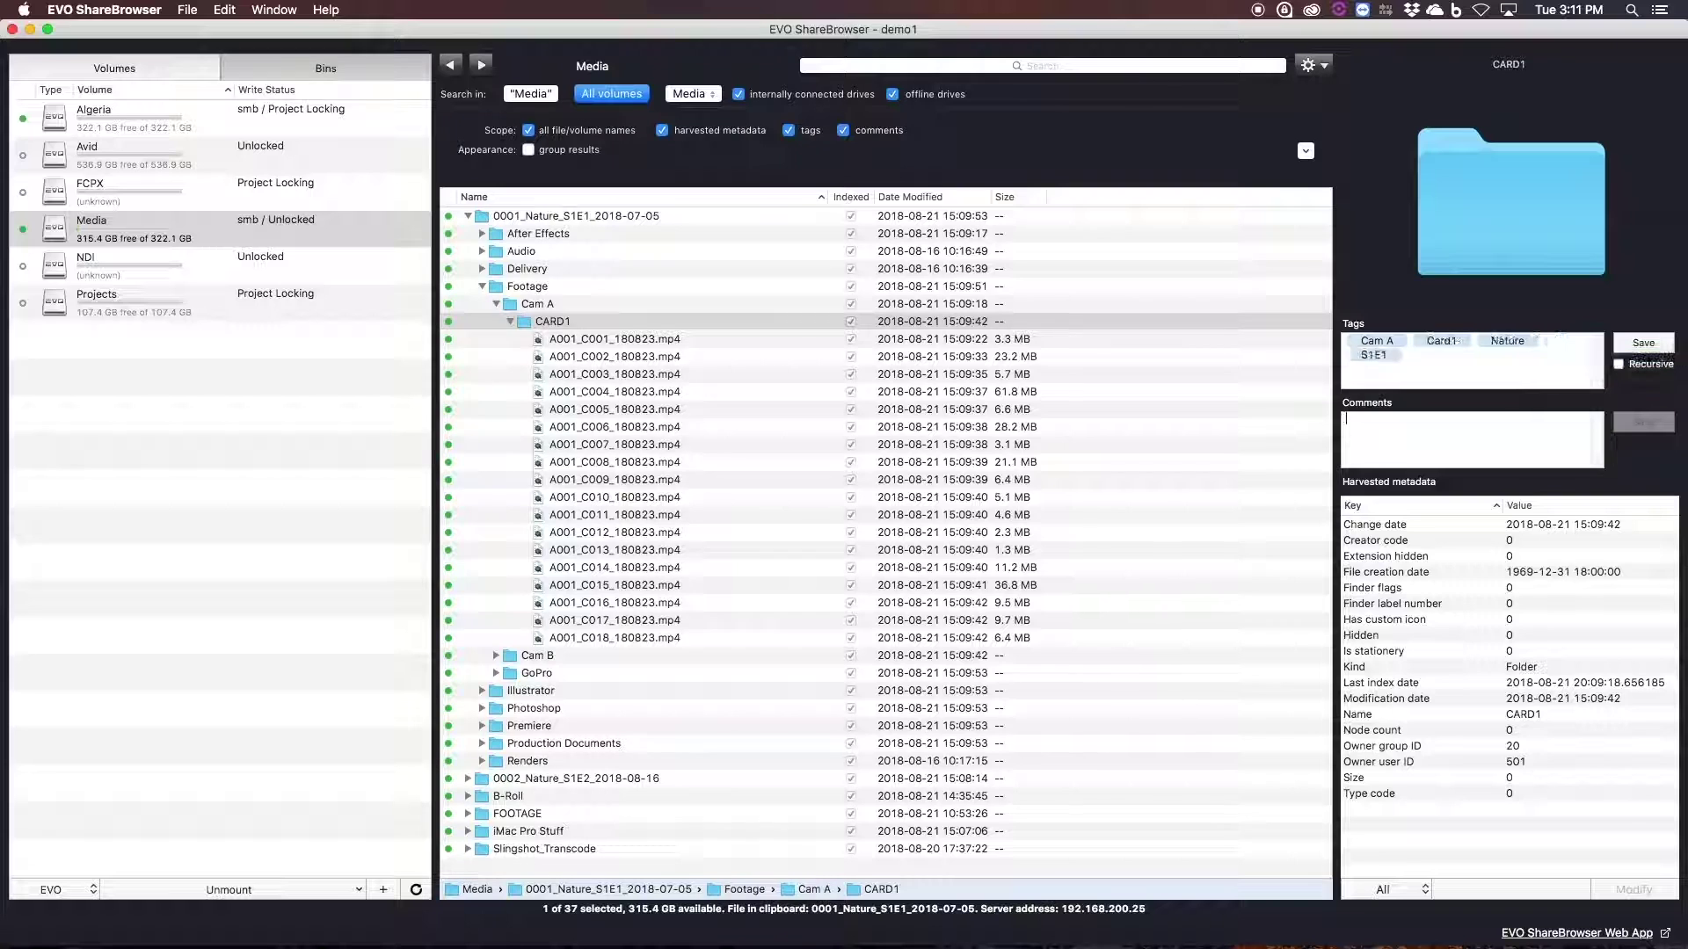
left_click(1619, 364)
left_click(1643, 343)
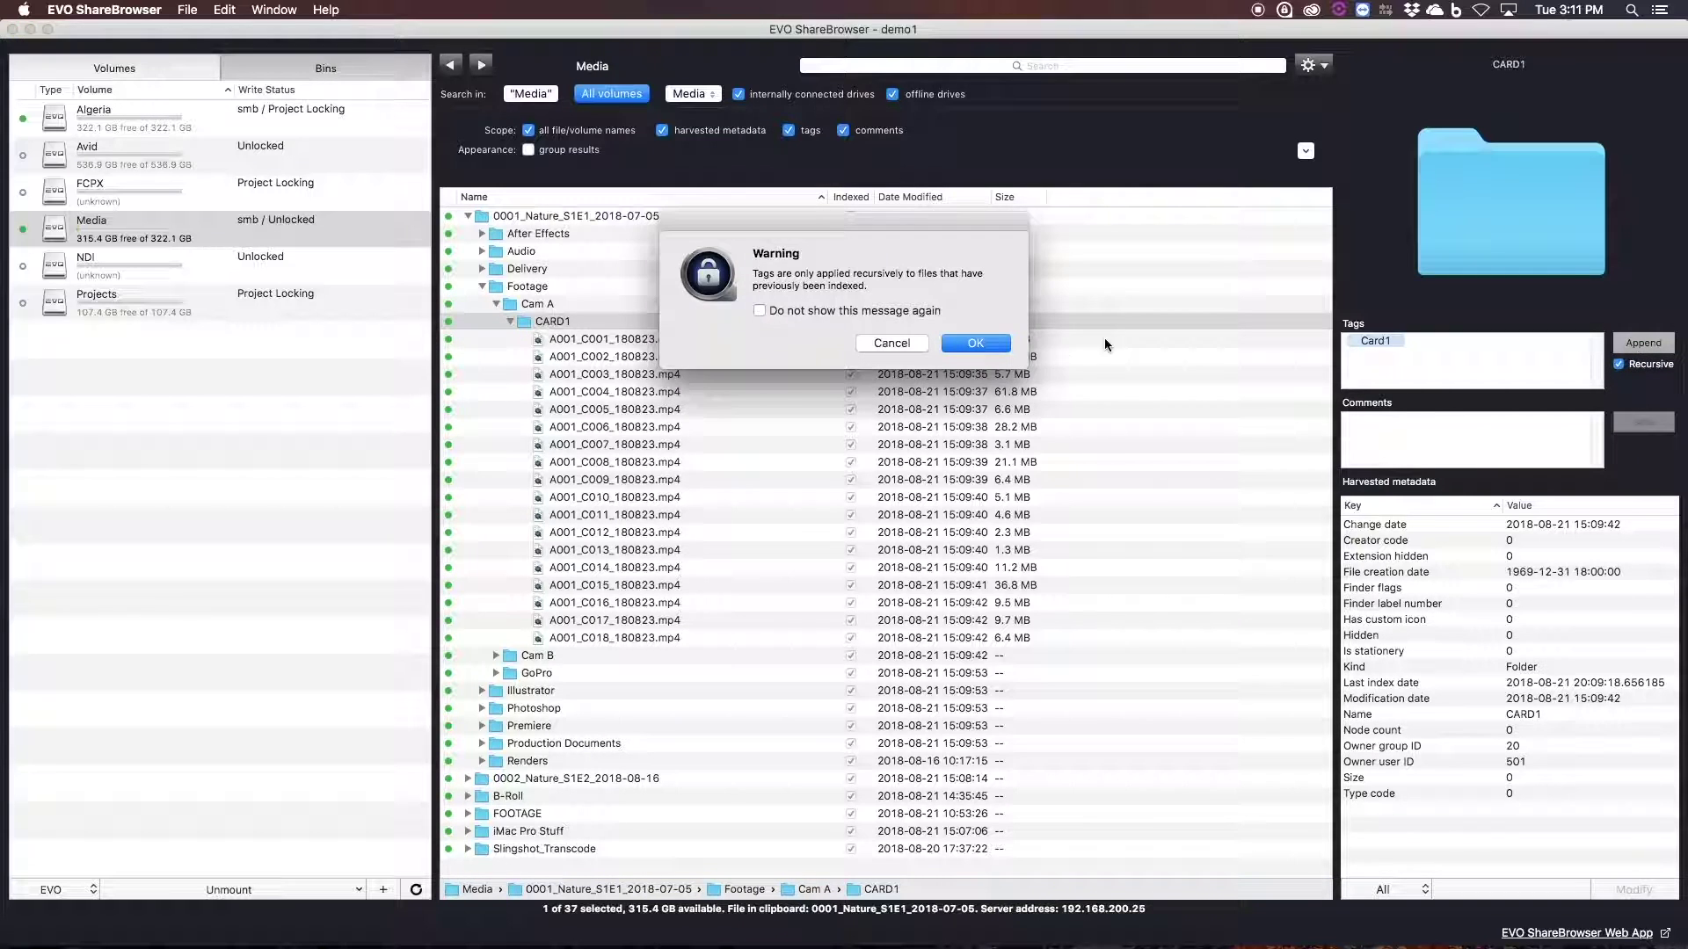
left_click(999, 344)
left_click(679, 341)
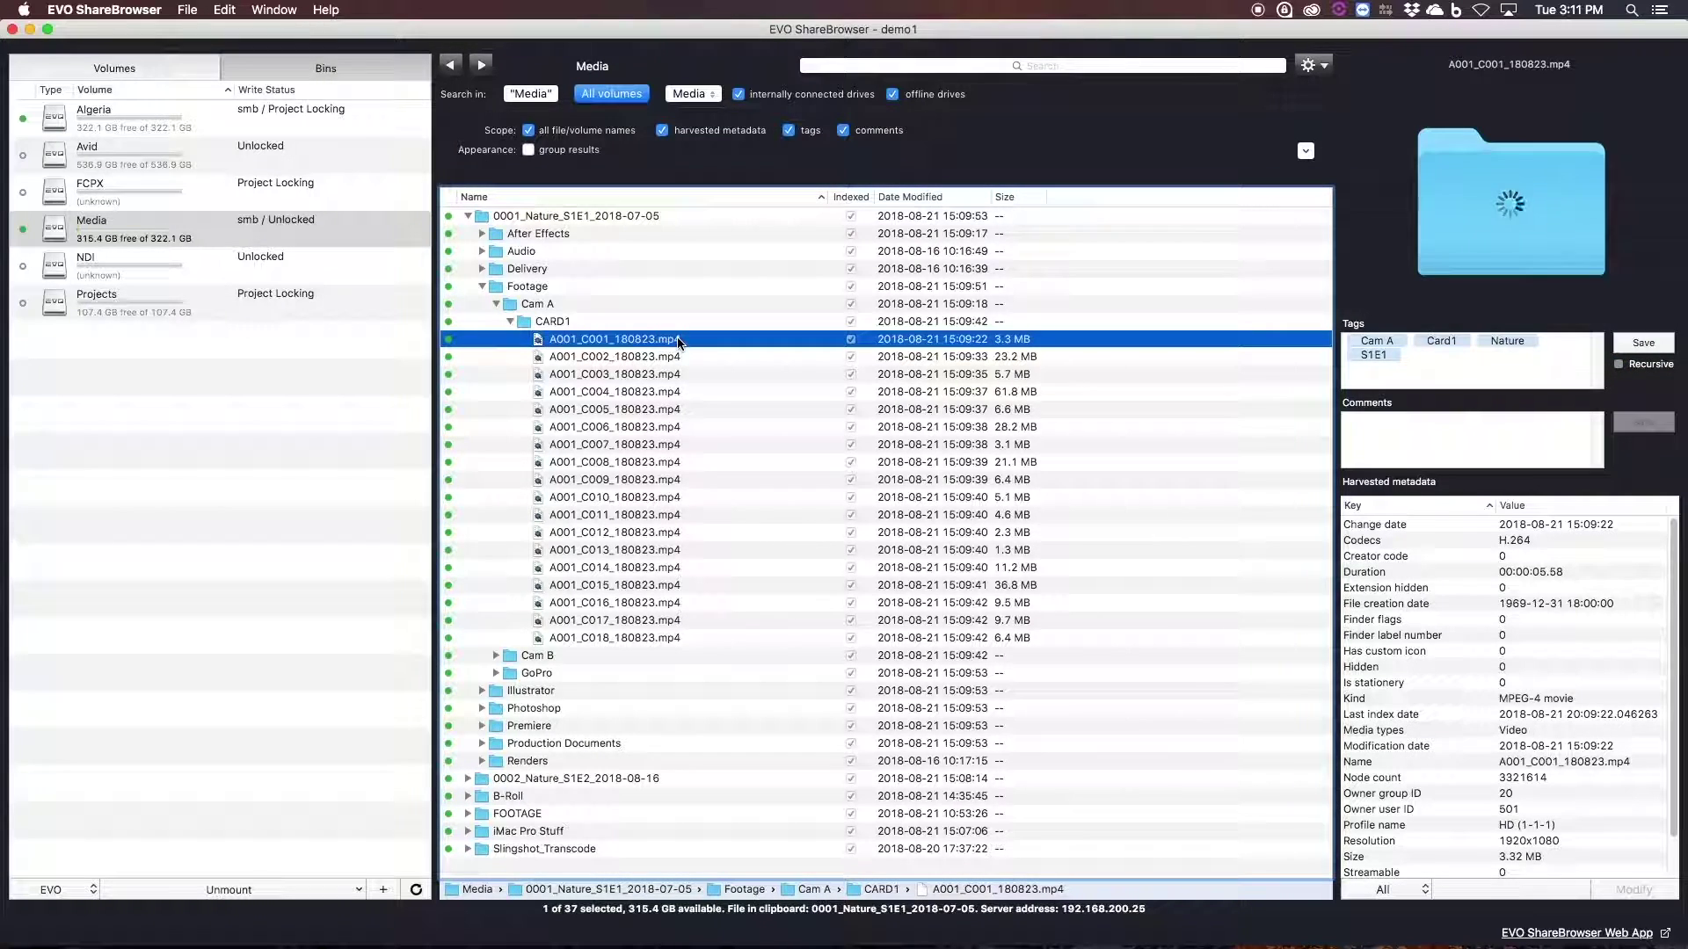
key("Down")
key("Down")
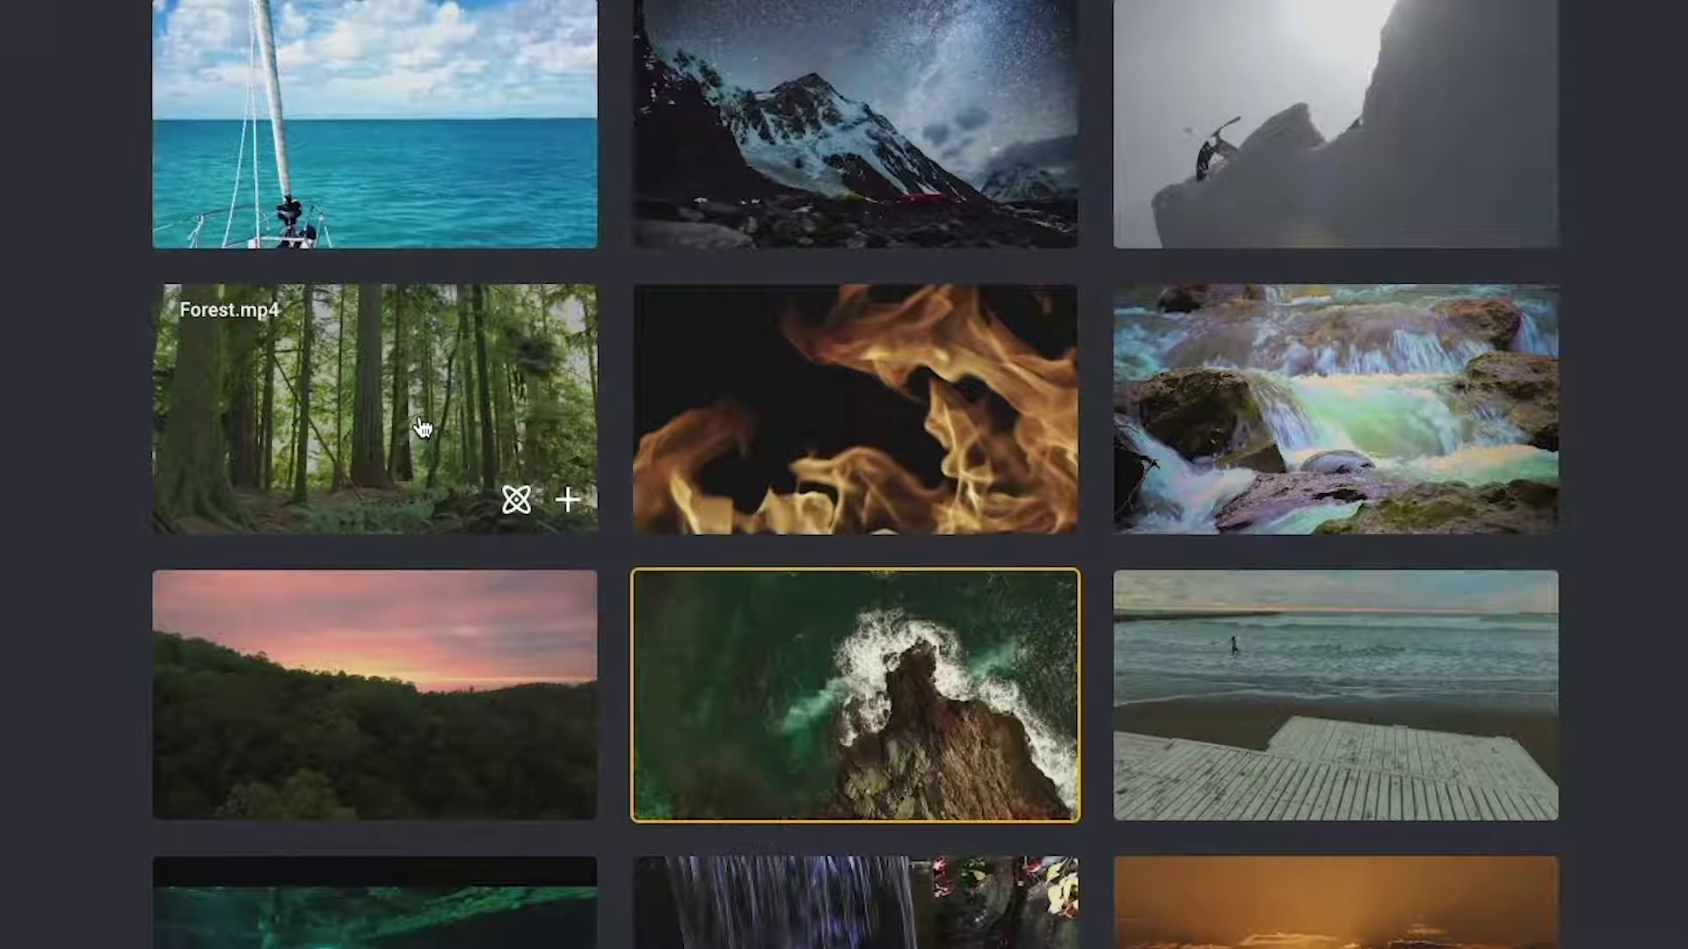
Step: Run AI analysis on Forest.mp4 to generate tags like Fern, Forest, Jungle and Rainforest
left_click(348, 453)
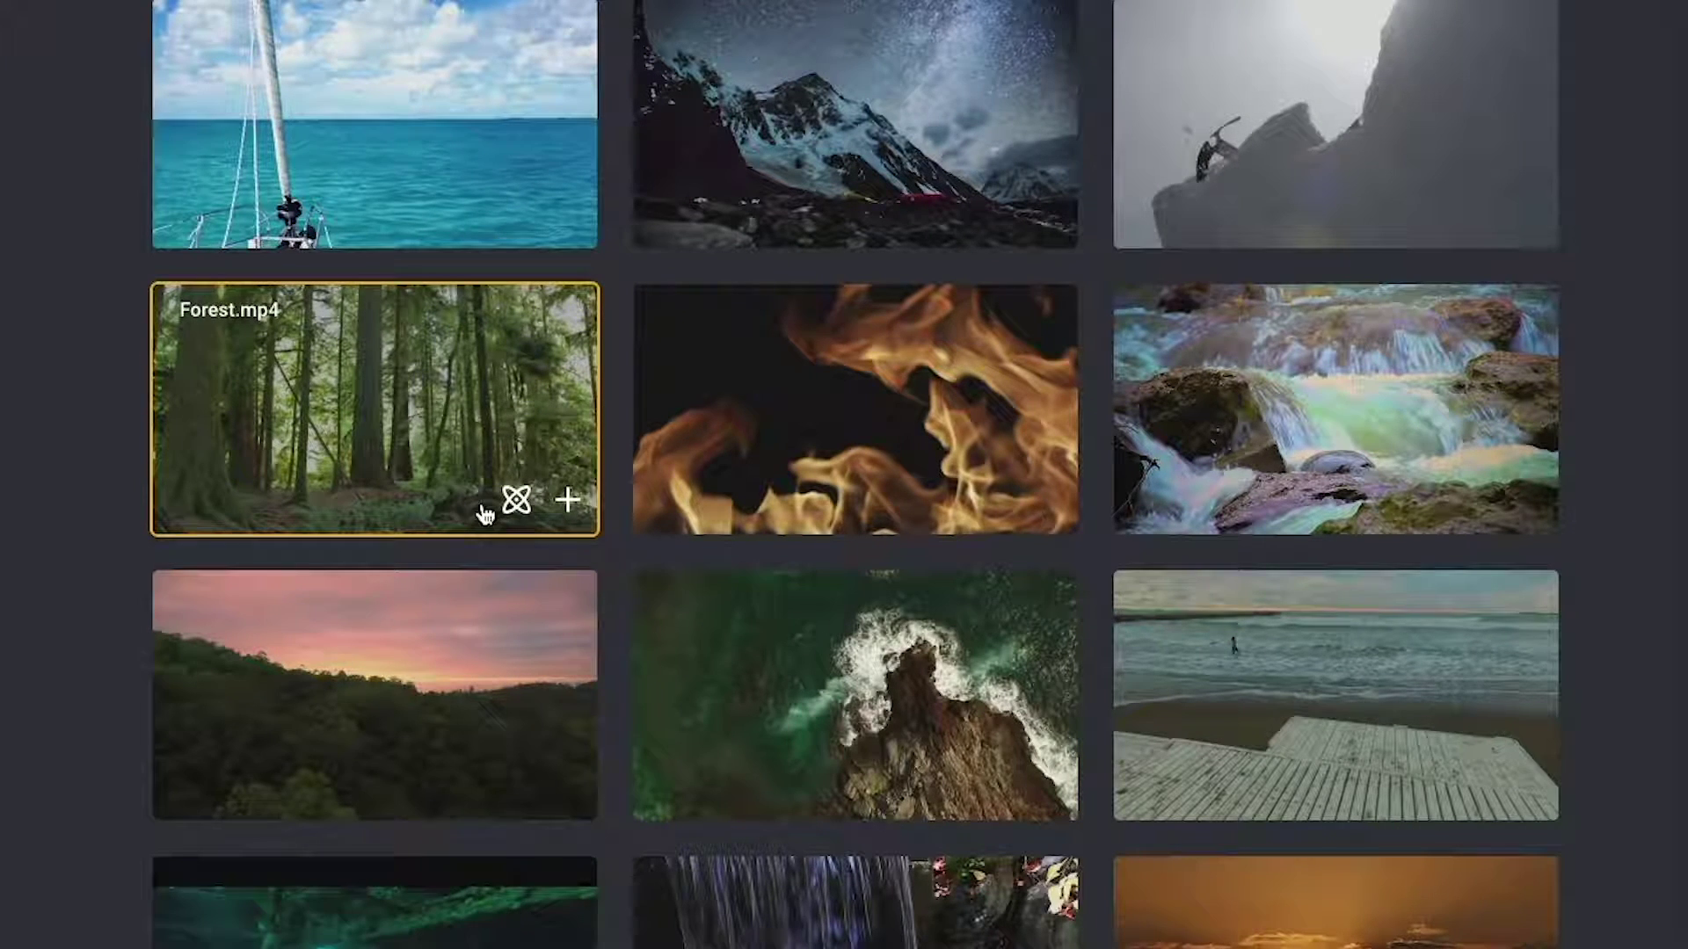
left_click(517, 499)
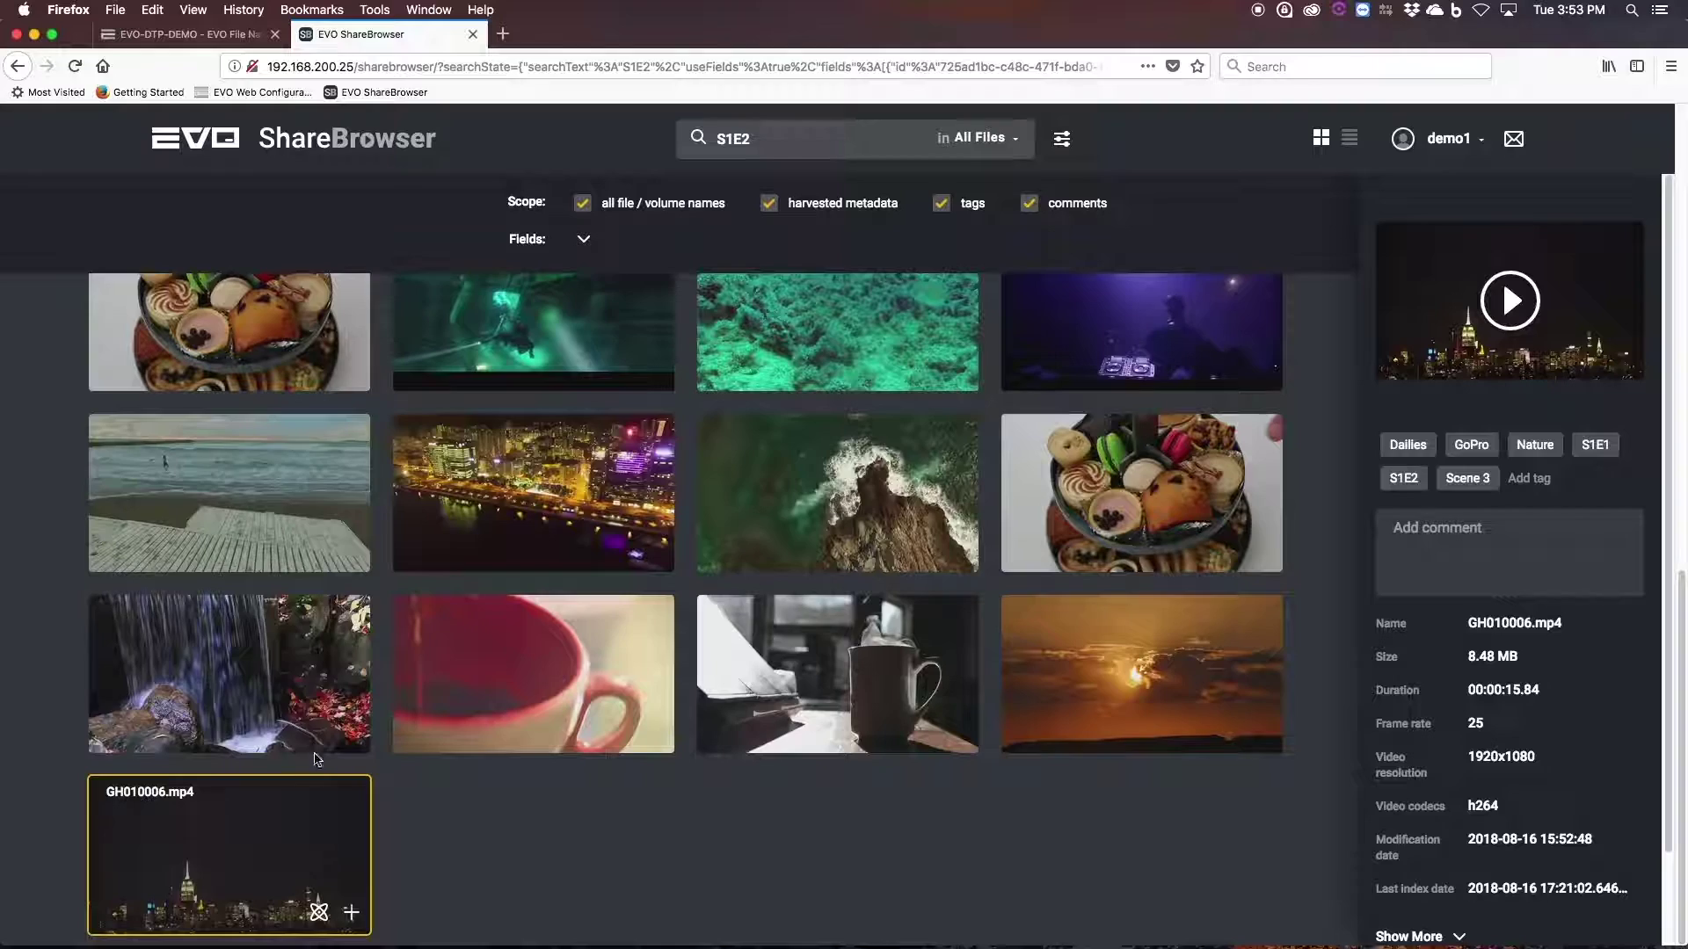
Step: Add all 33 results to a new shared bin 'Nature S1E1' and export it as an editing project
scroll(223, 412, "up", 10)
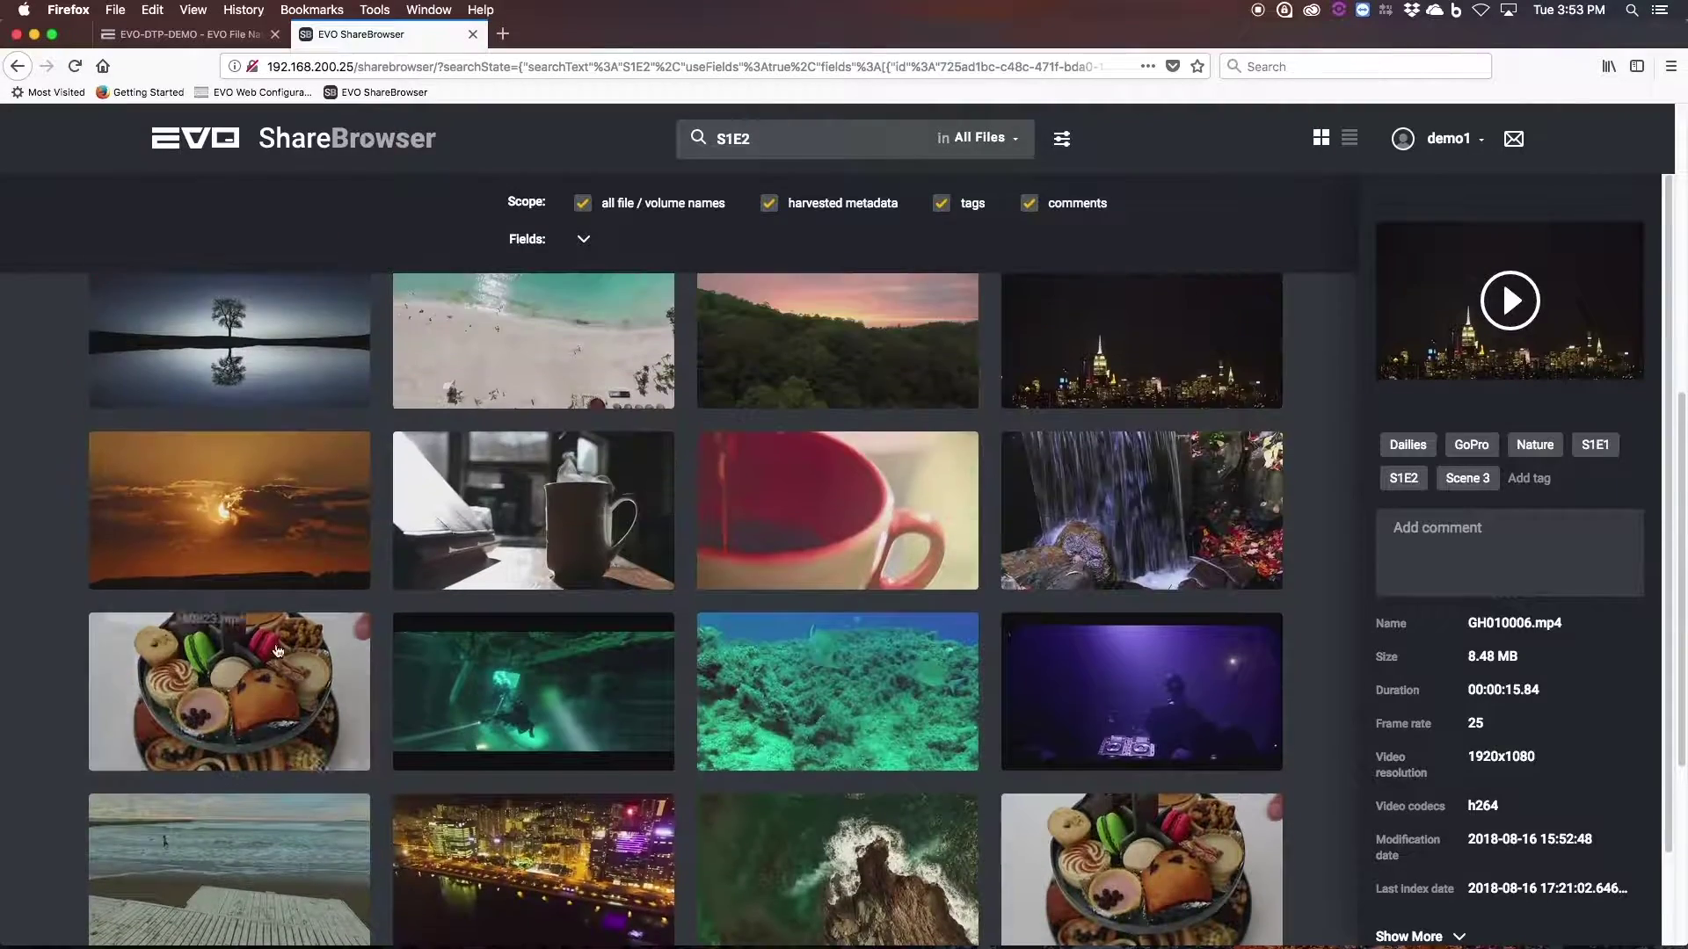
key("super+a")
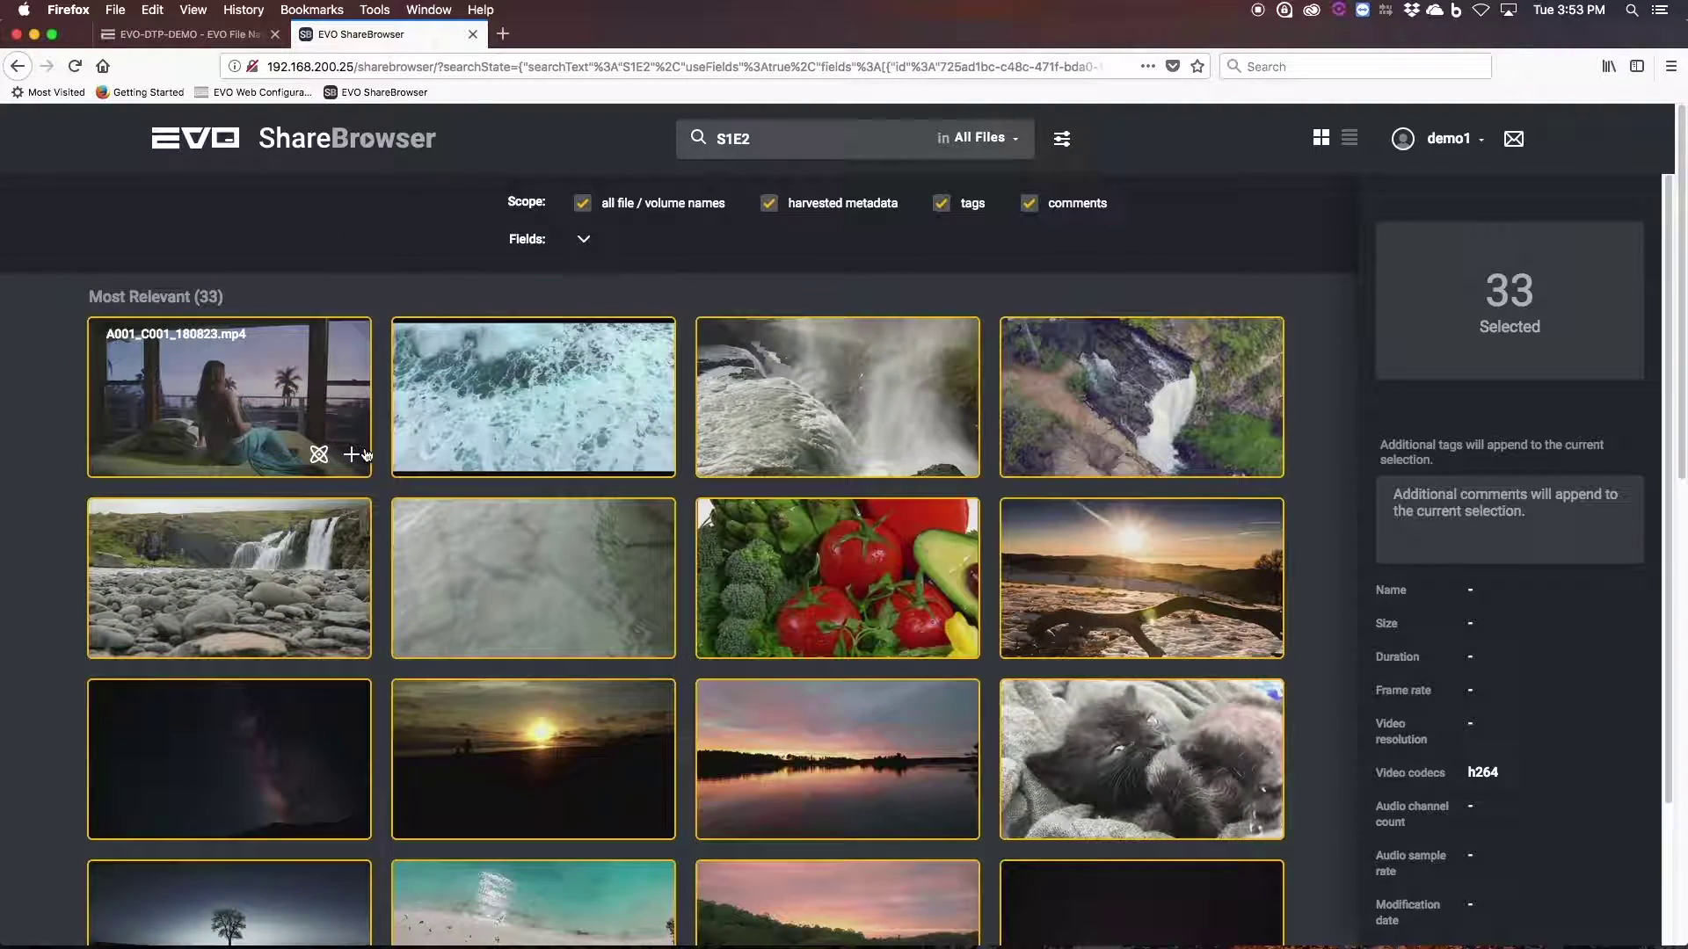
left_click(352, 455)
type("Nat")
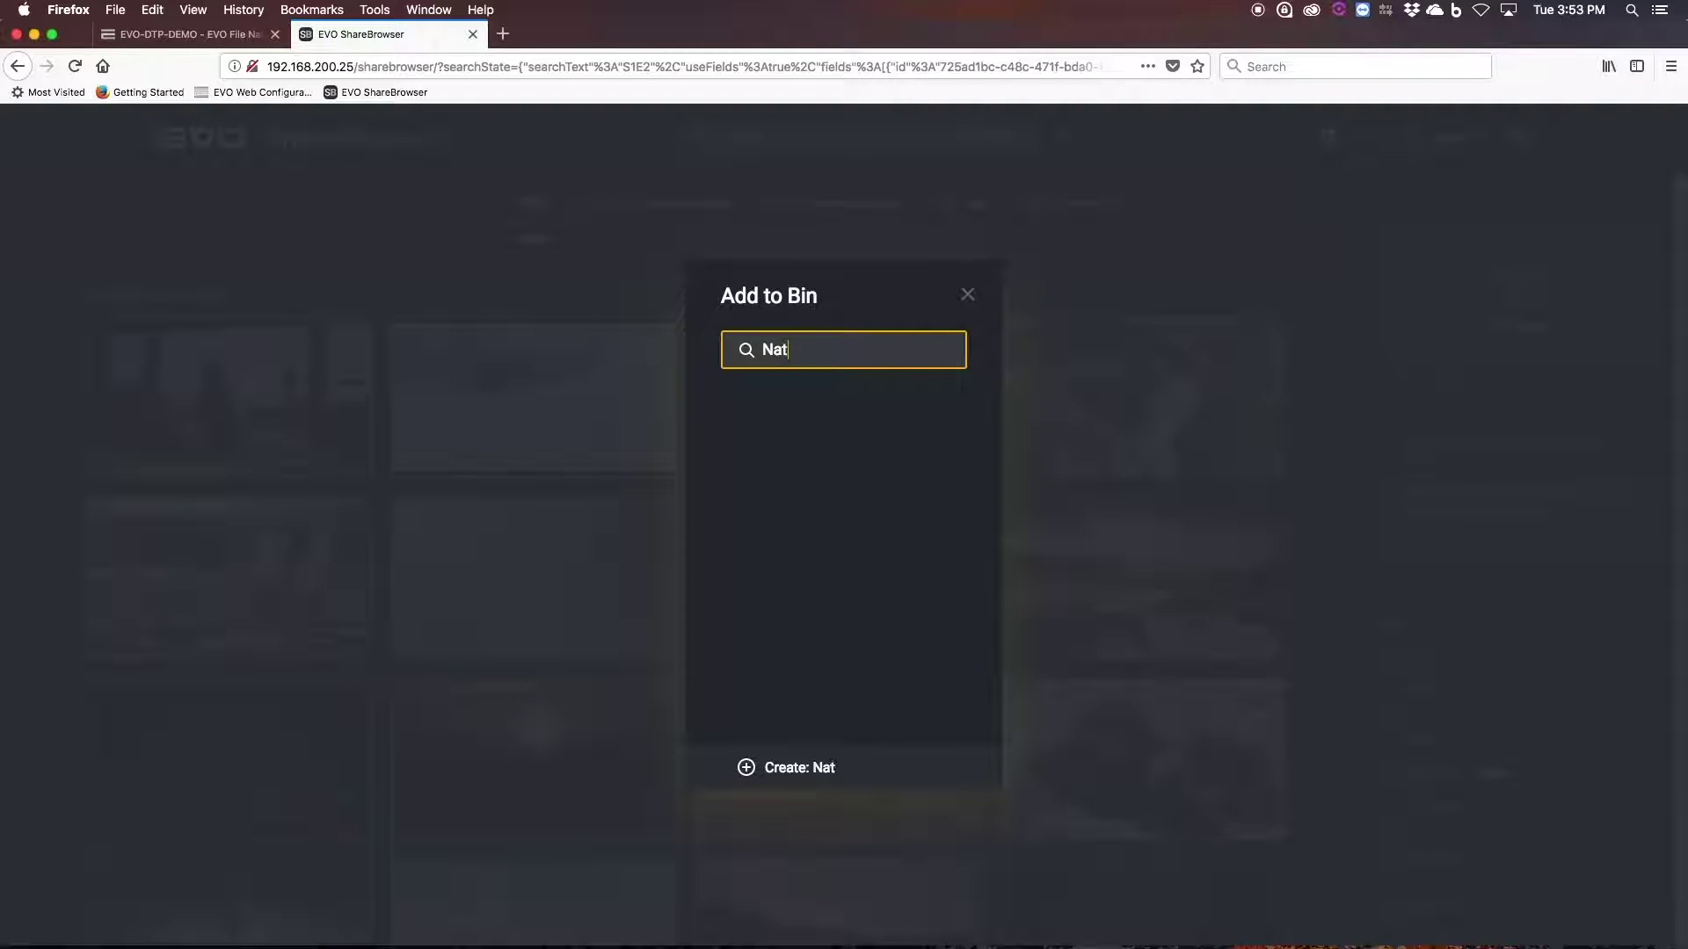
type("ure S1E1")
key("Return")
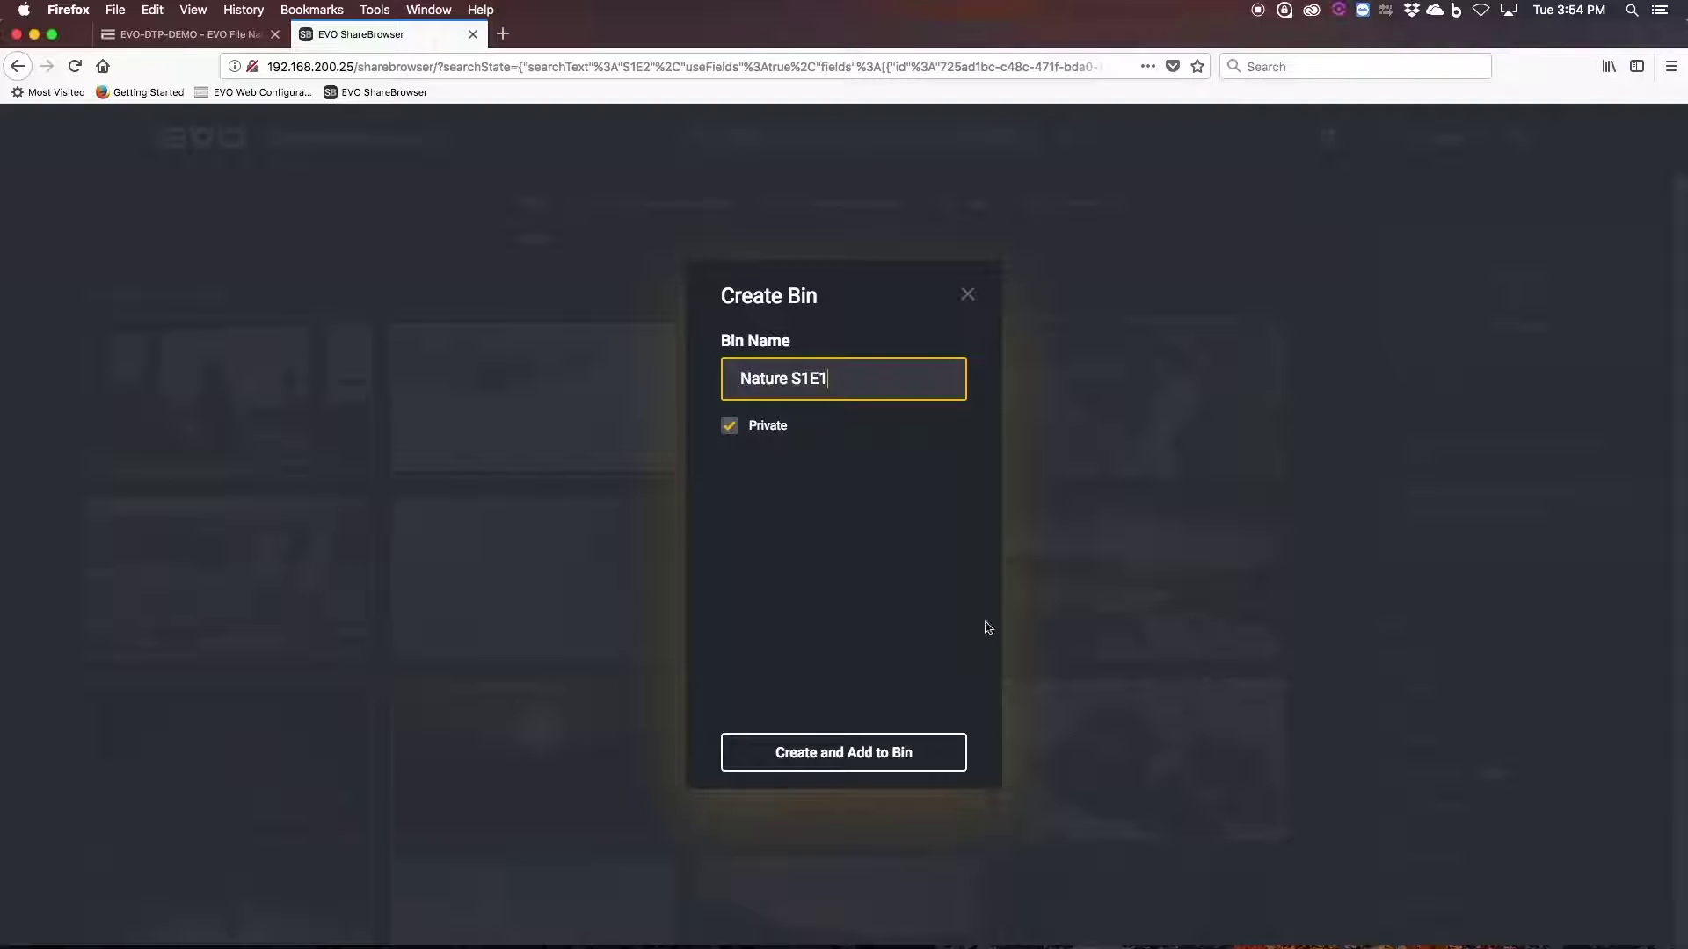
left_click(749, 428)
left_click(843, 753)
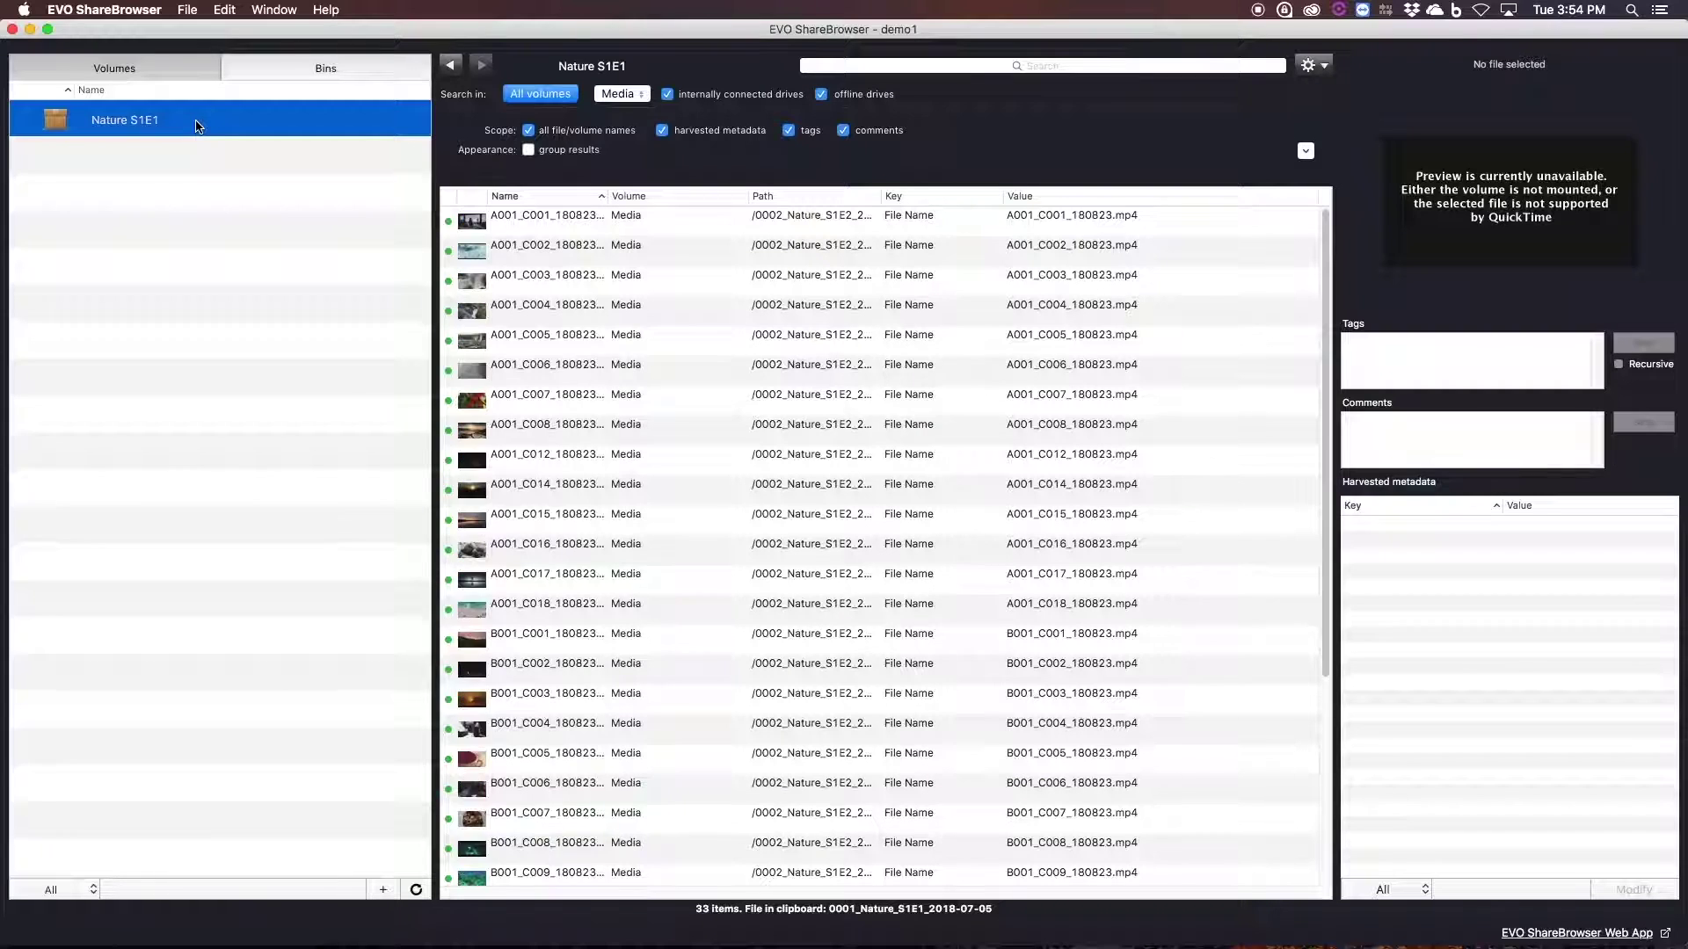
right_click(196, 126)
left_click(255, 171)
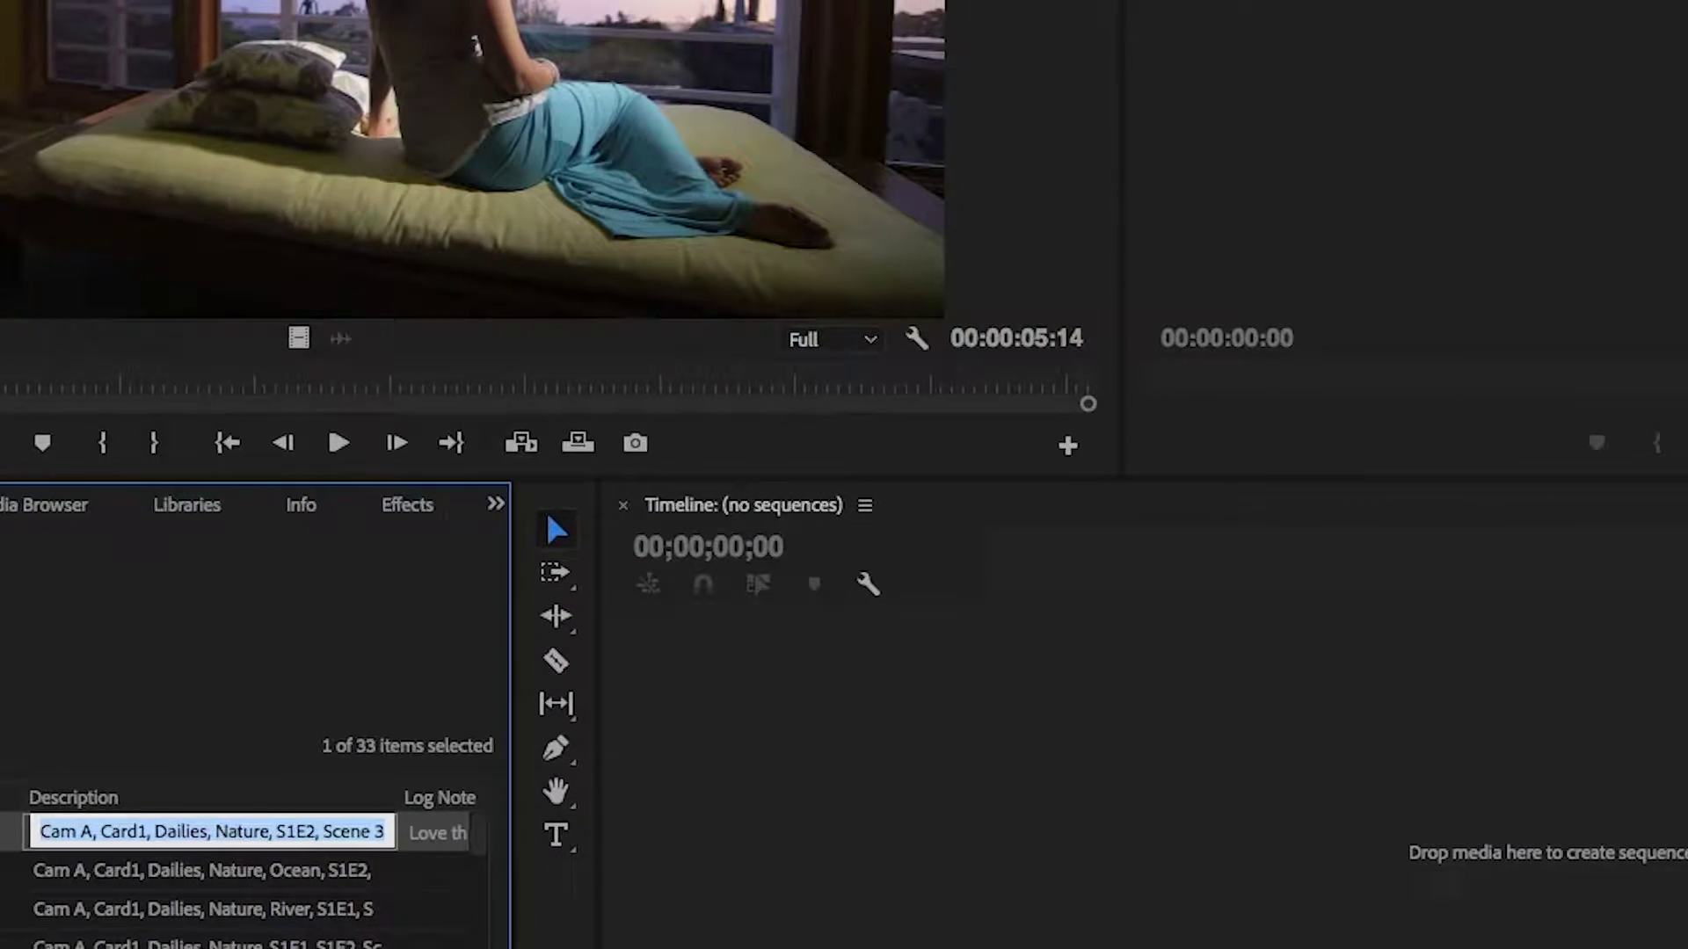
Step: Create a search bin that finds 'Water' in the Description field
left_click(785, 285)
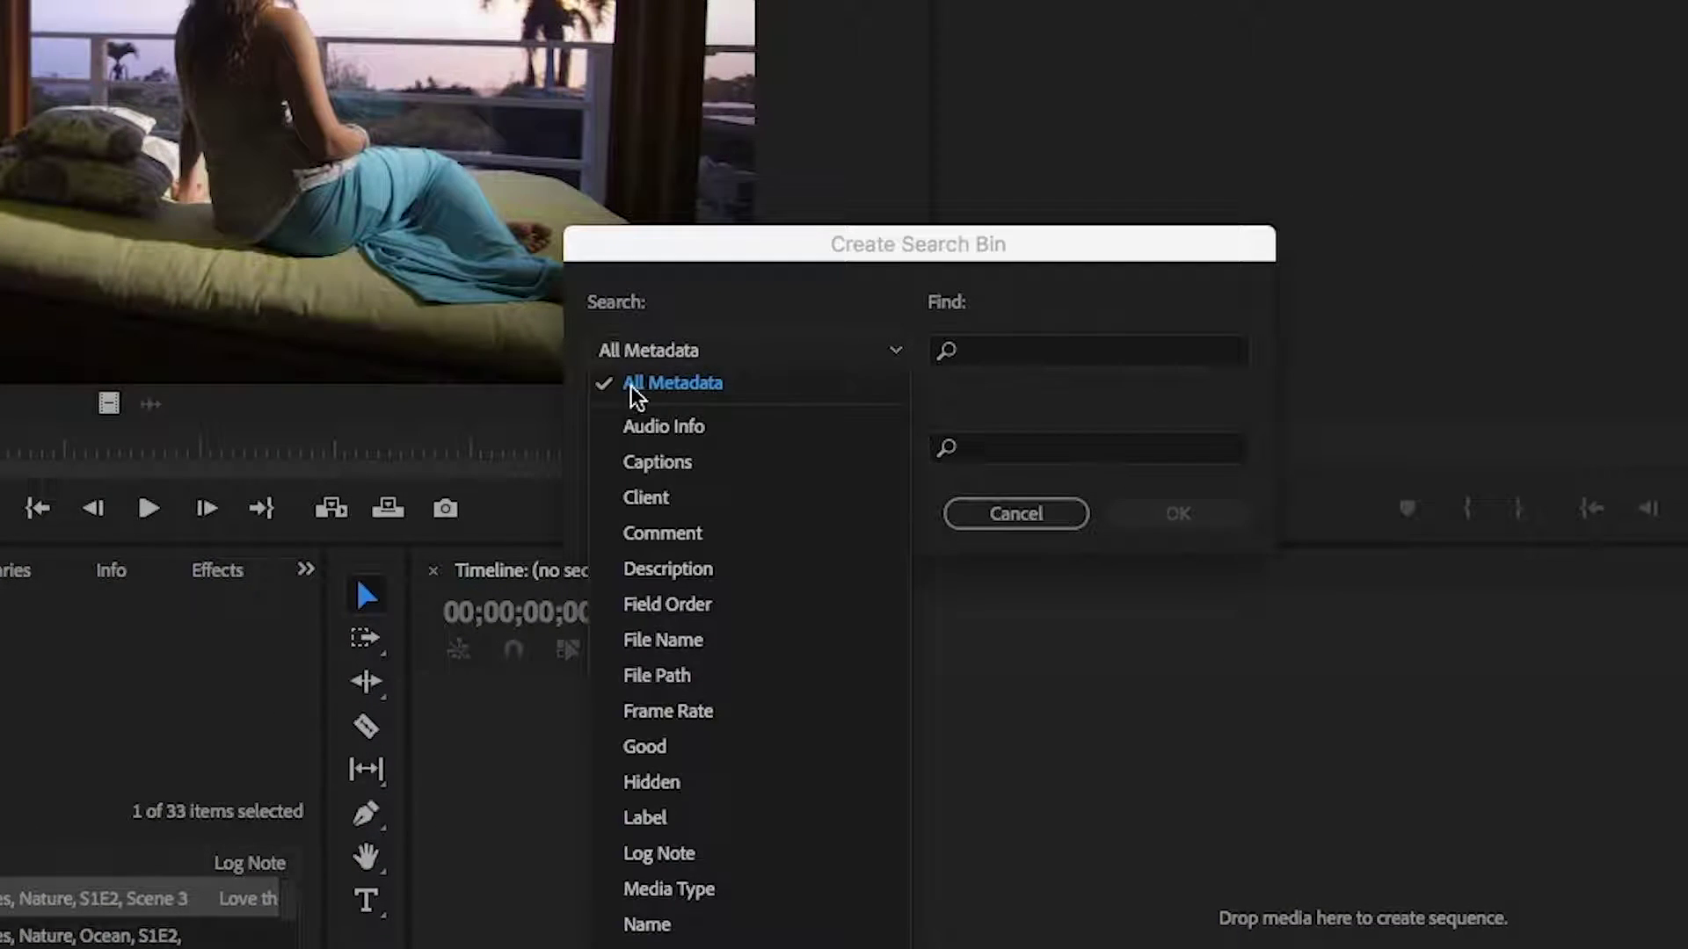
left_click(668, 569)
left_click(1055, 351)
type("Water")
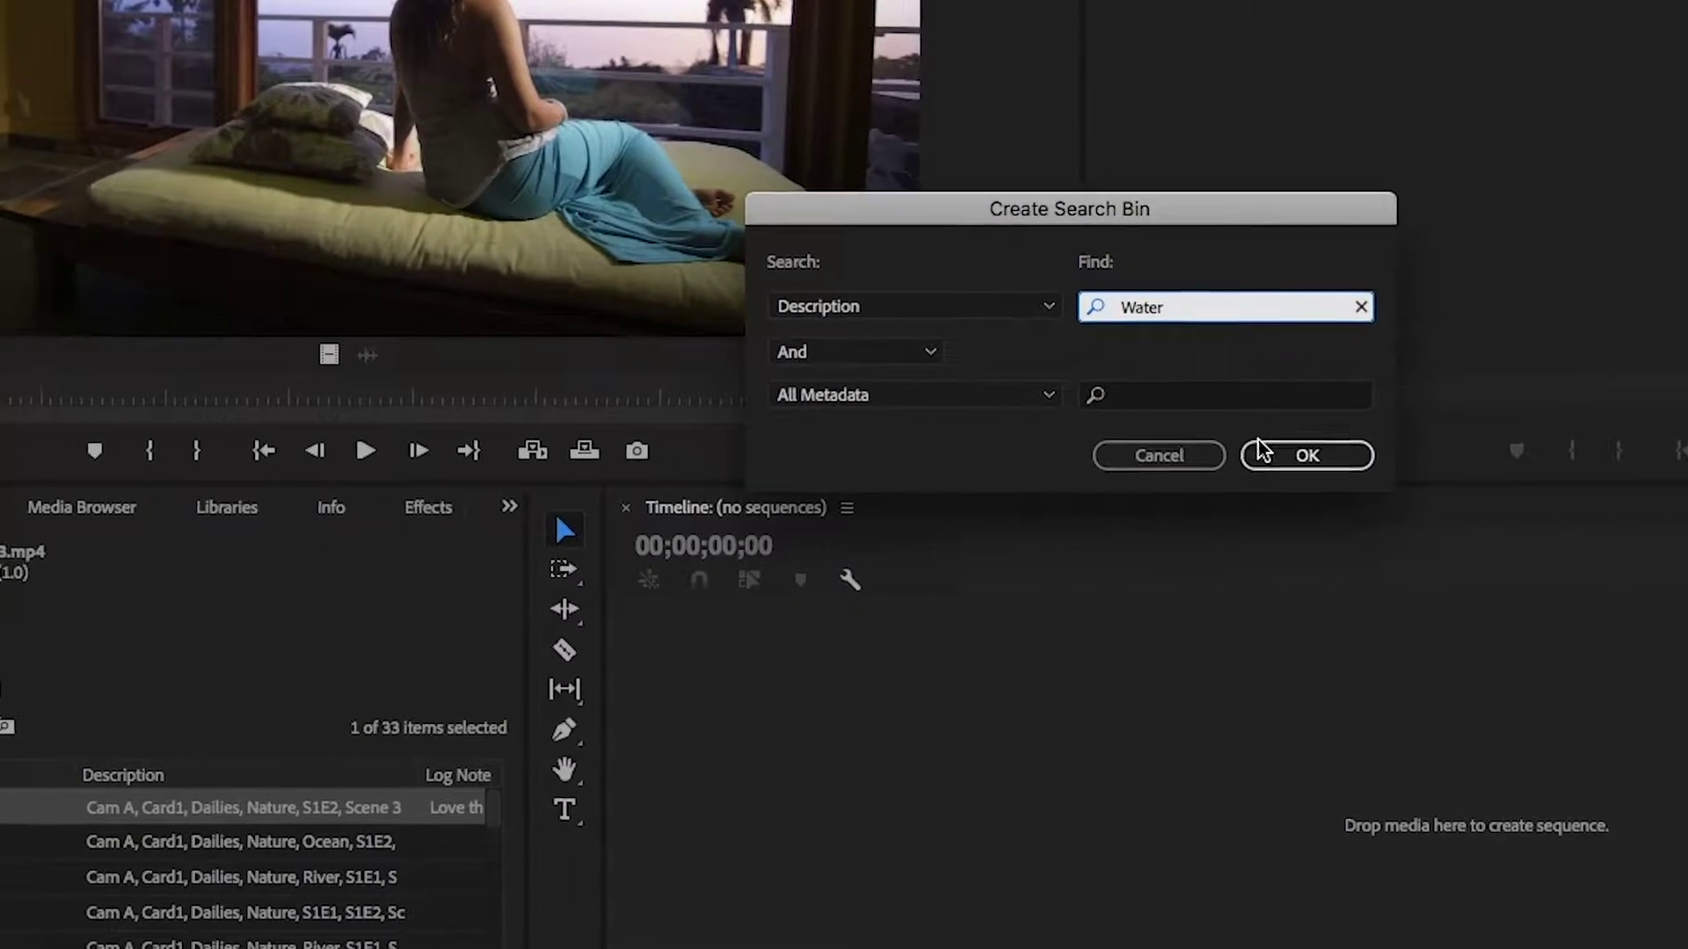
left_click(1263, 452)
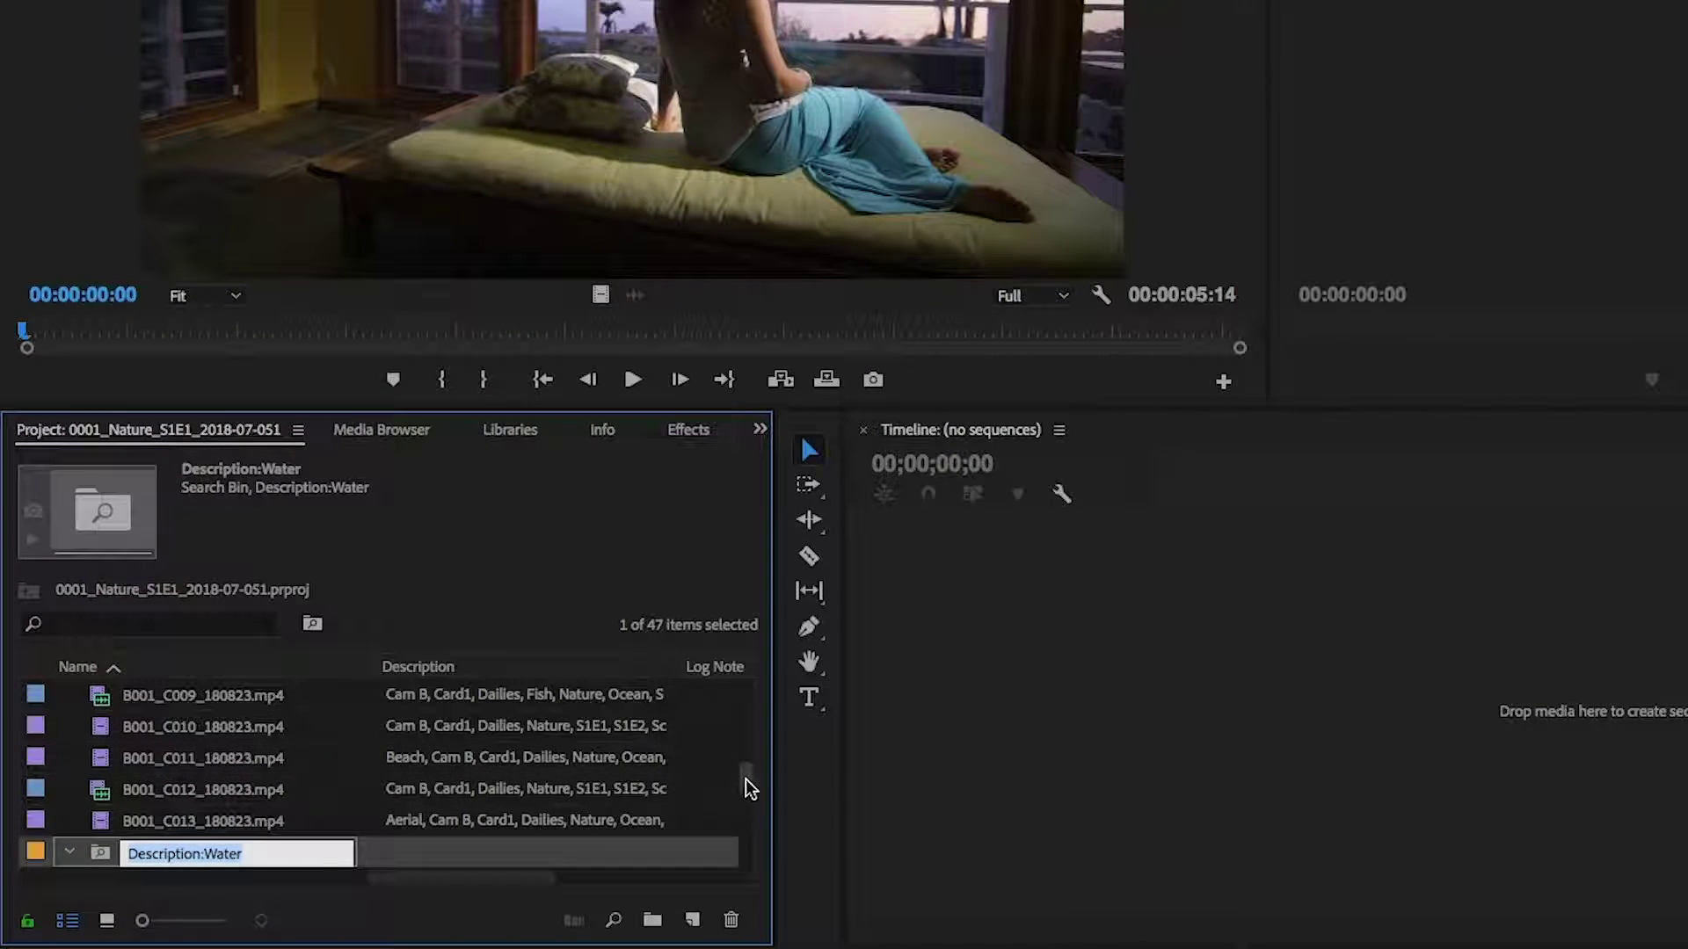
left_click_drag(746, 779, 747, 799)
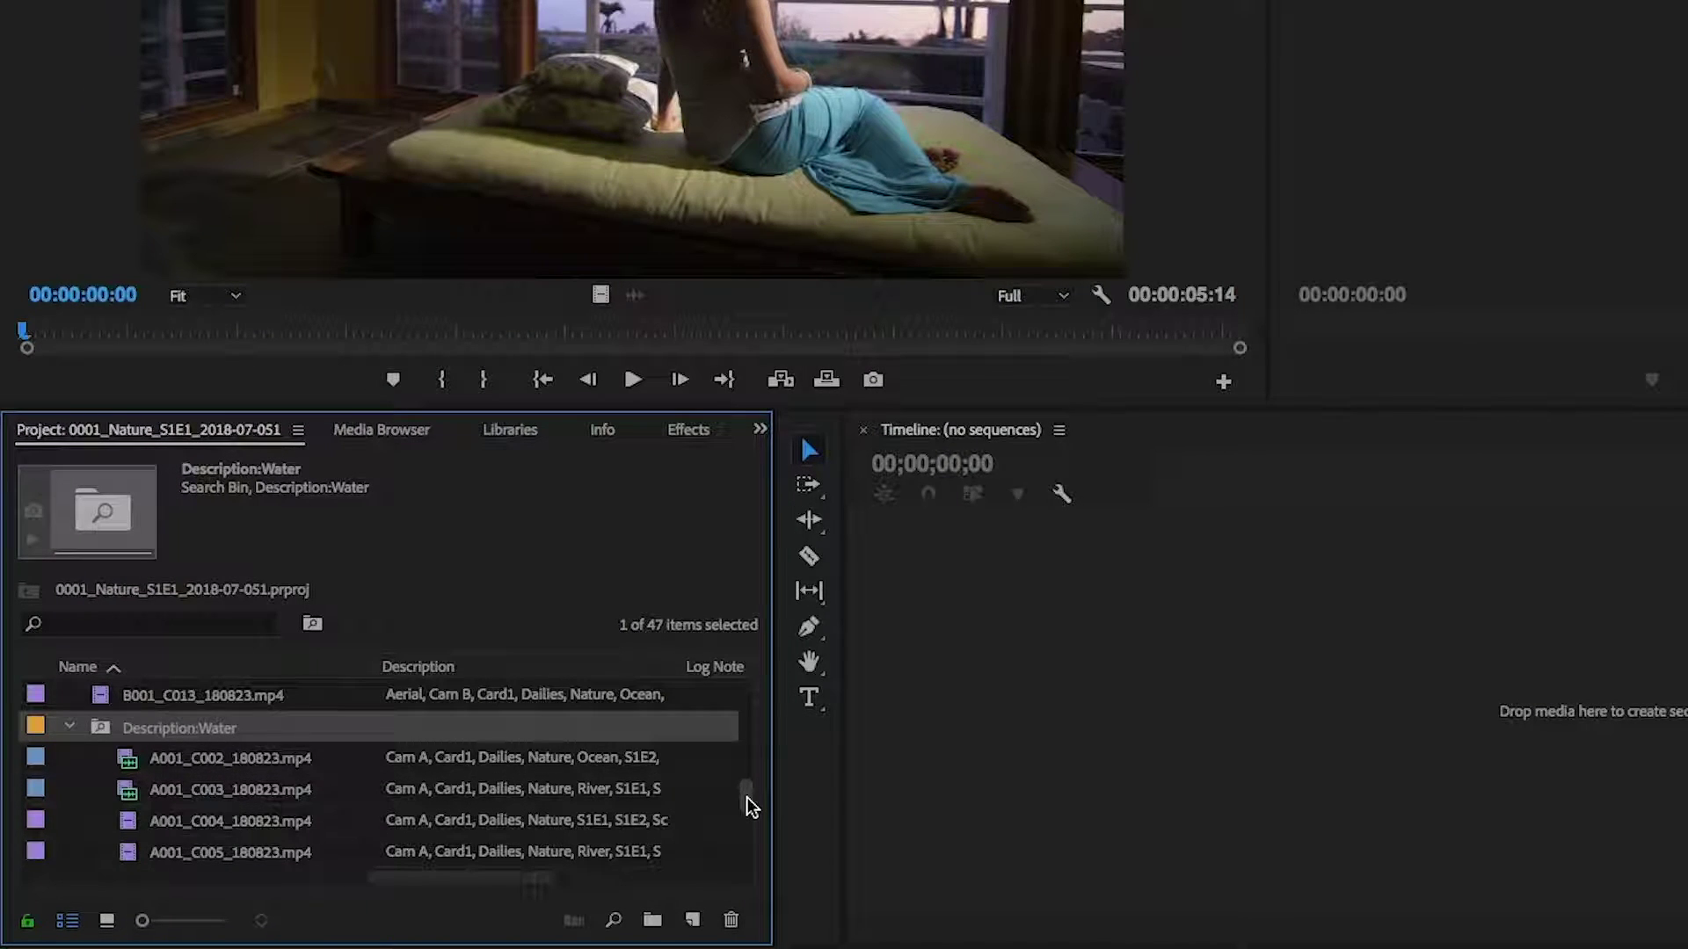
Step: Create a Description search bin for 'GoPro' and drag it onto the Timeline as a new sequence
left_click(312, 624)
left_click(1090, 253)
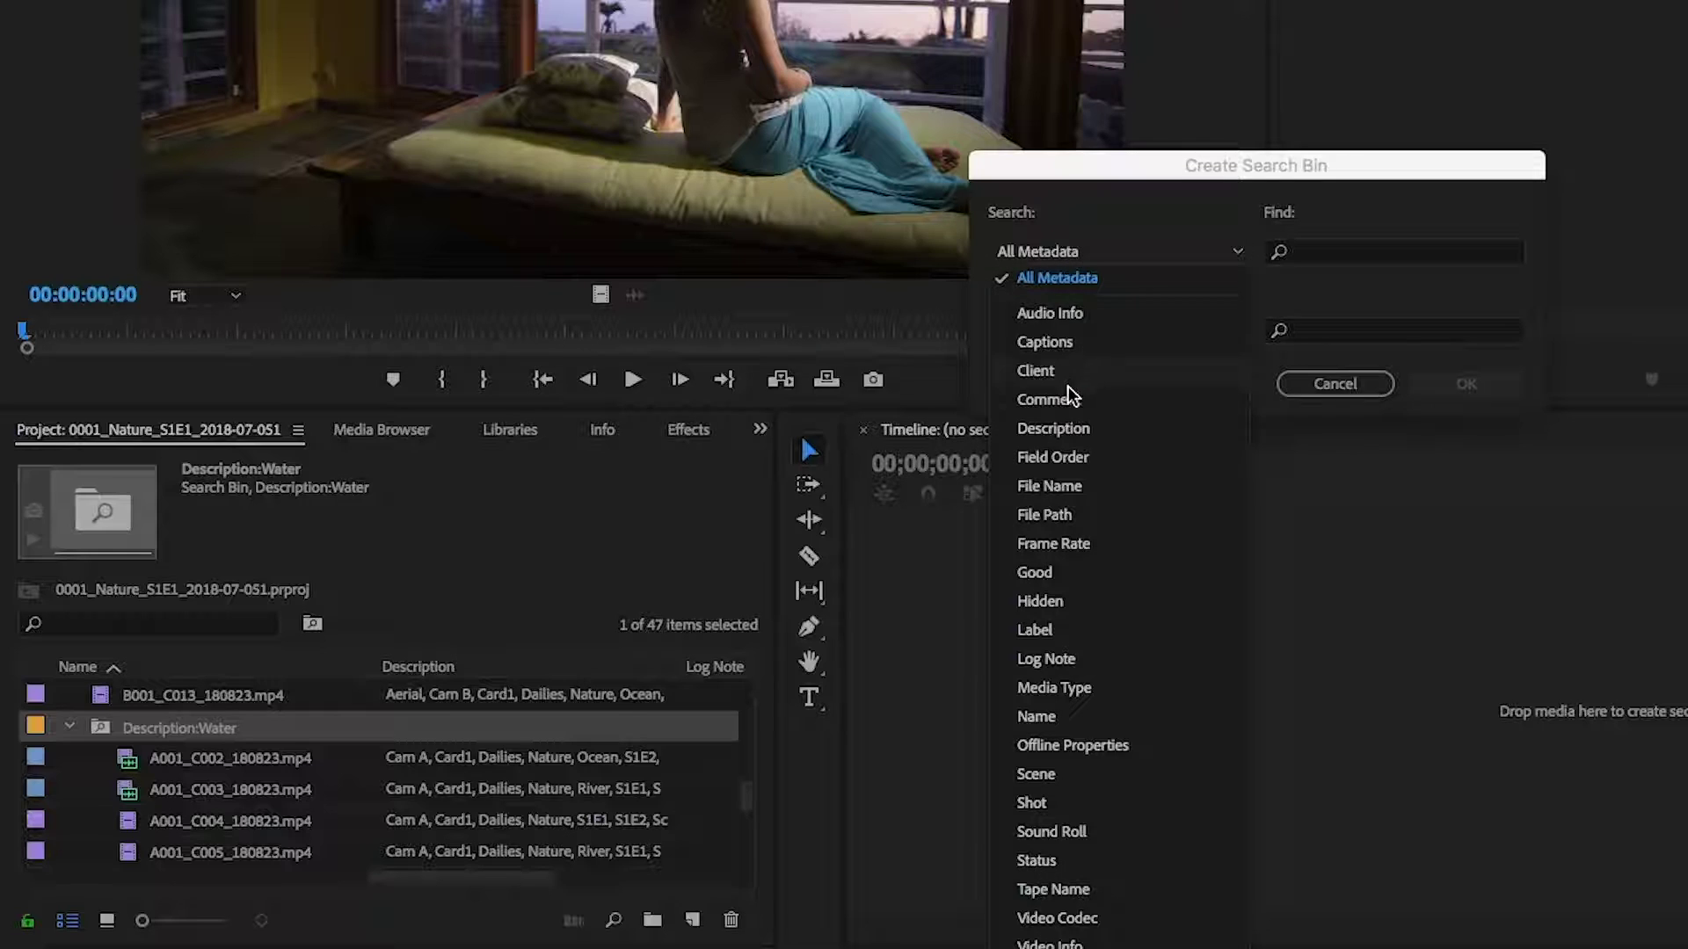
left_click(1059, 430)
left_click(1314, 253)
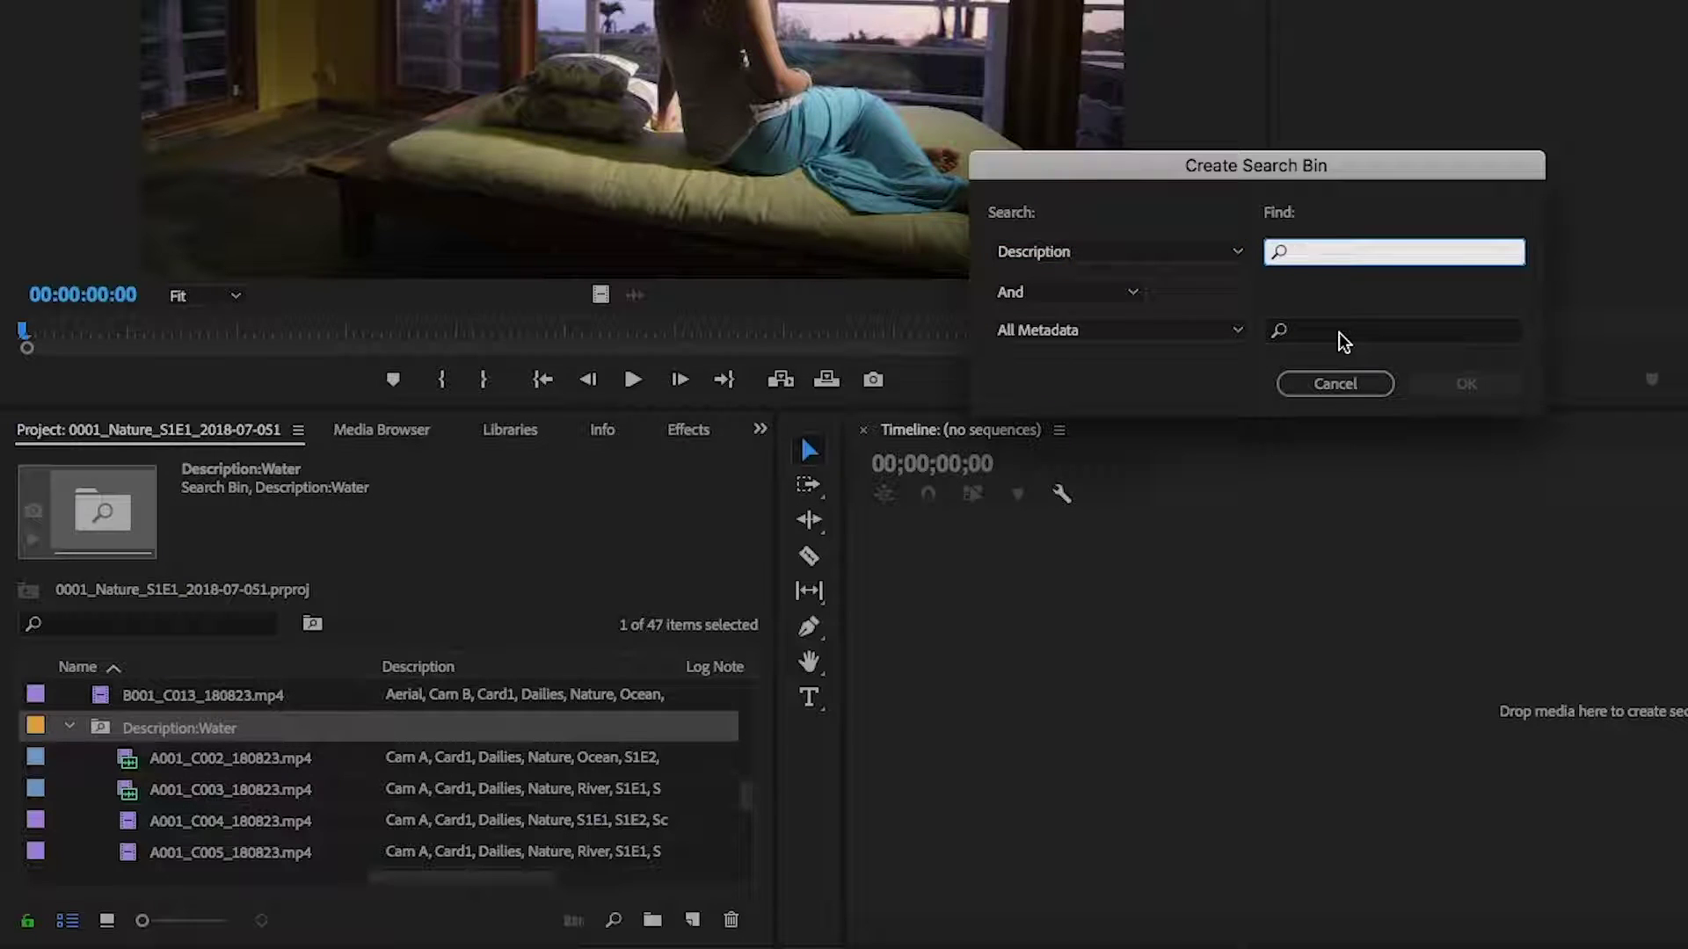
type("GoPro")
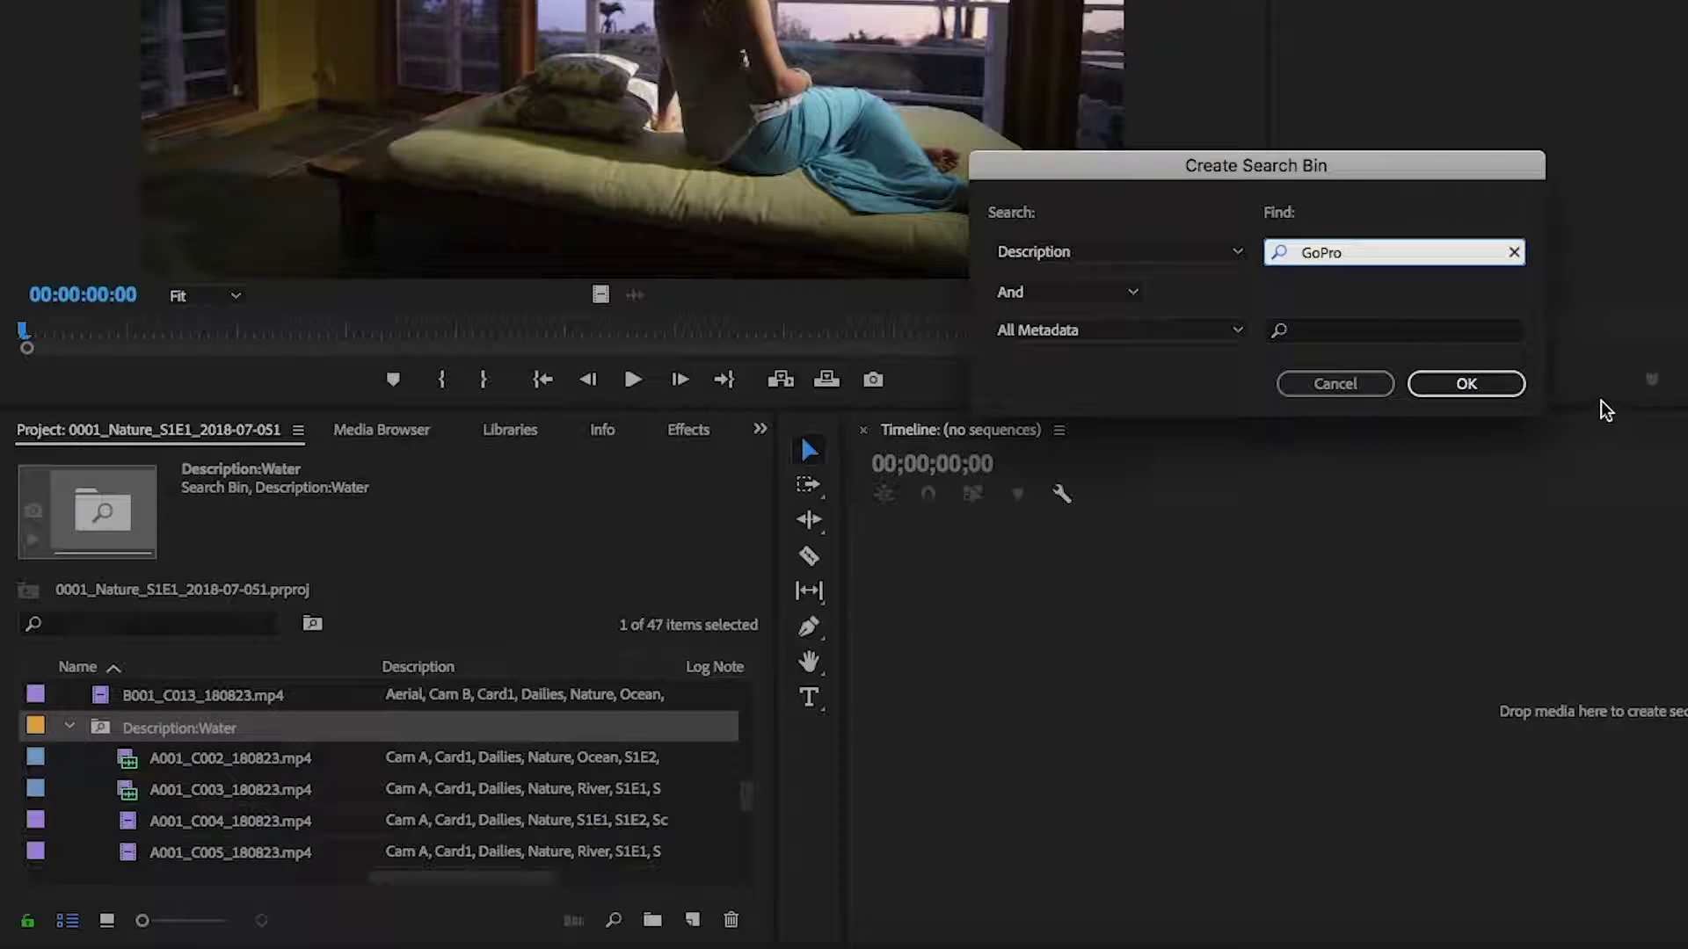
left_click(1499, 389)
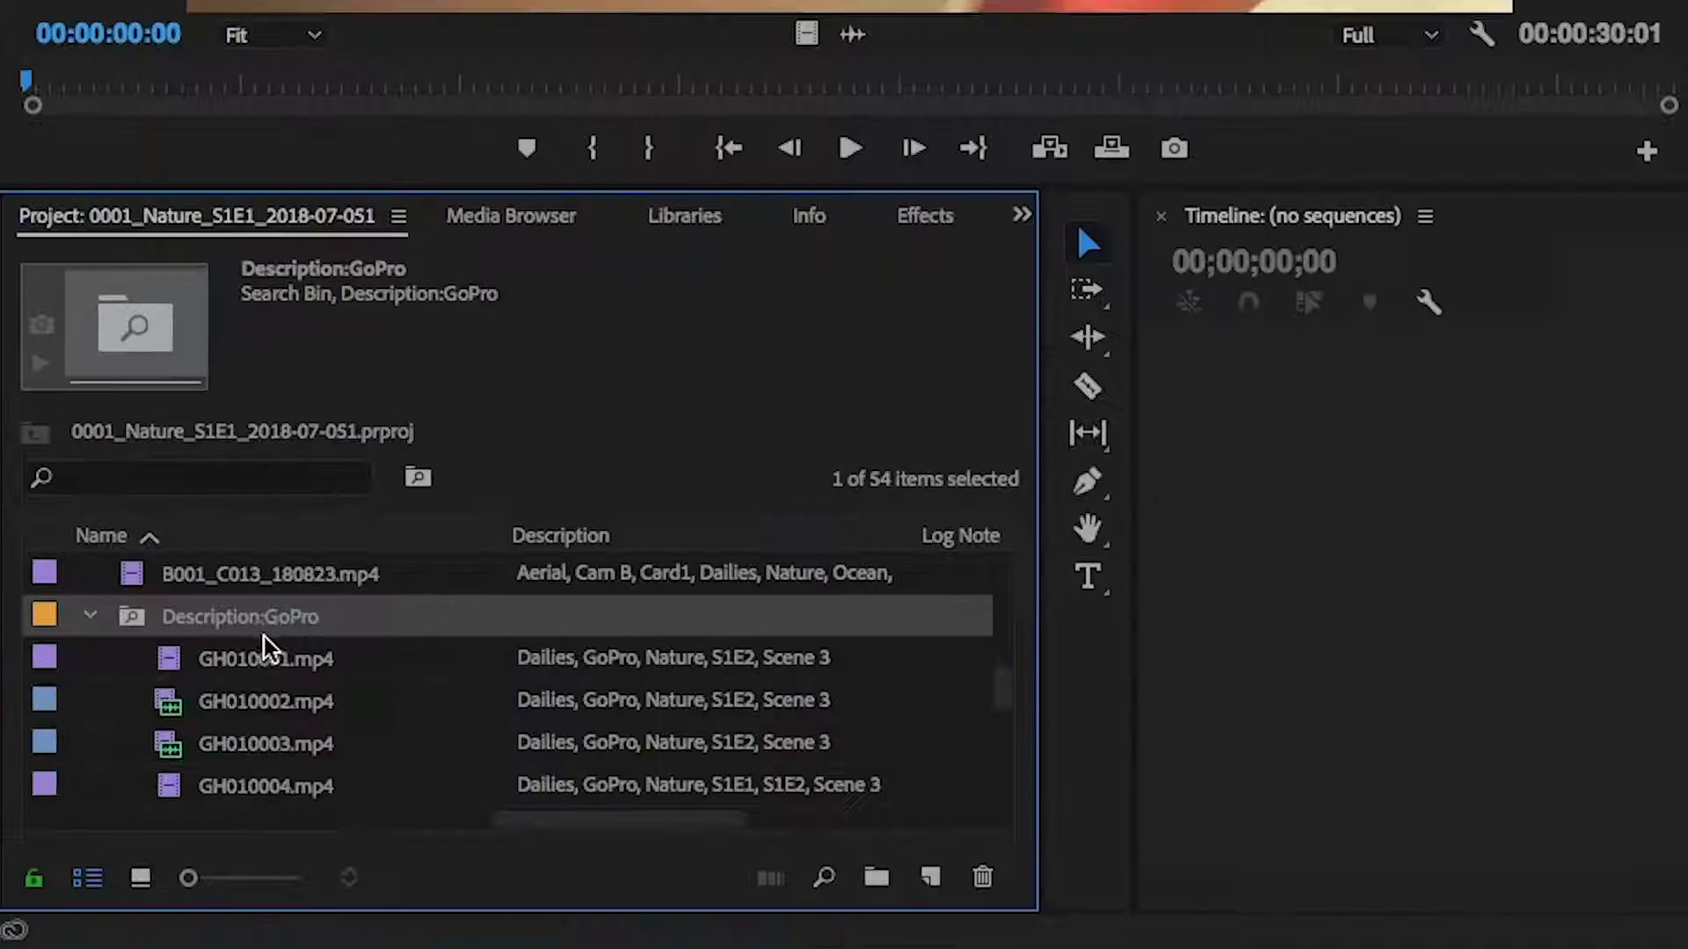
left_click_drag(202, 728, 1030, 729)
left_click_drag(1386, 622, 1292, 545)
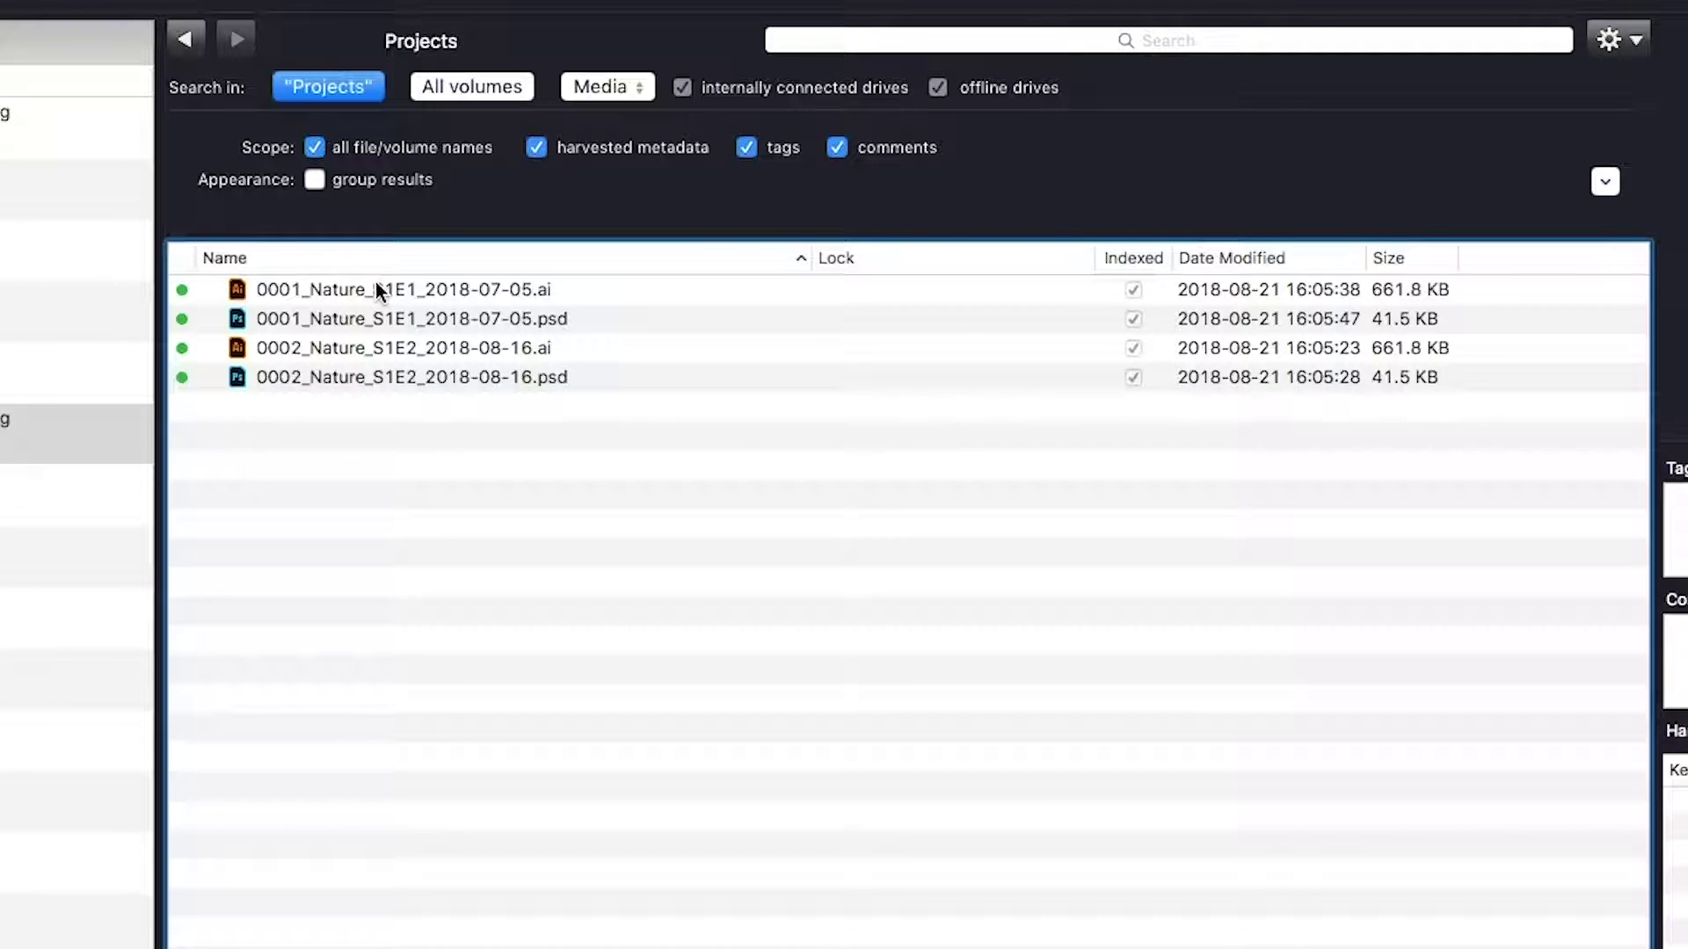
Step: Open 0001_Nature_S1E1_2018-07-05.ai in Illustrator, then minimize Illustrator
left_click(377, 285)
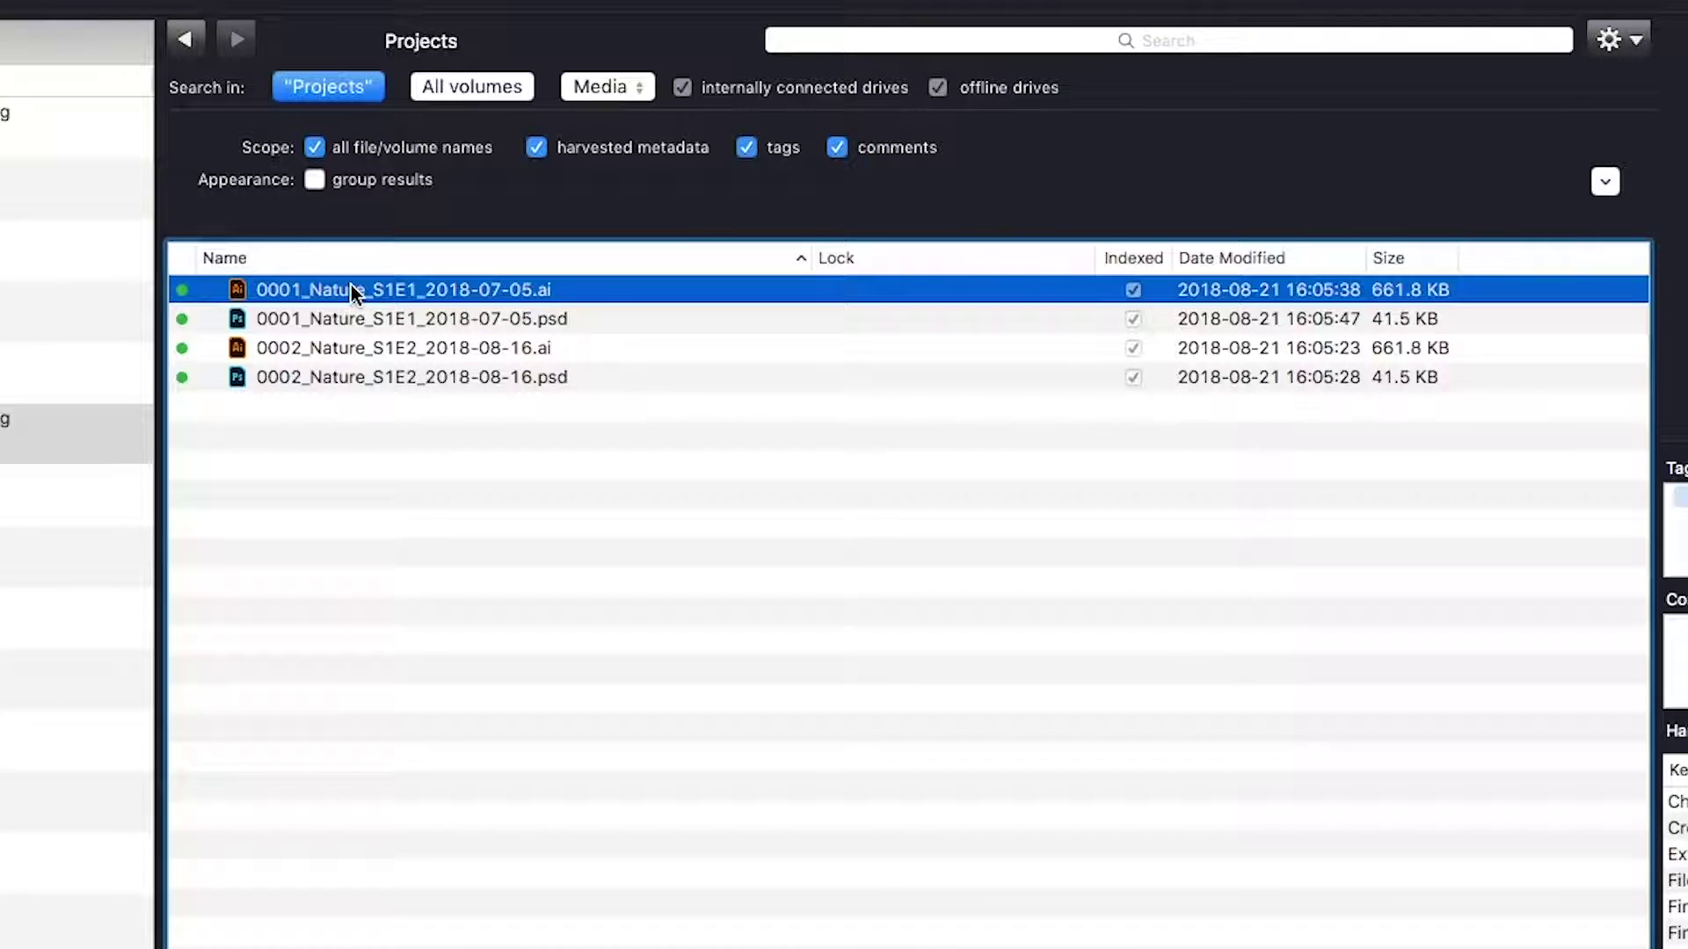
double_click(237, 288)
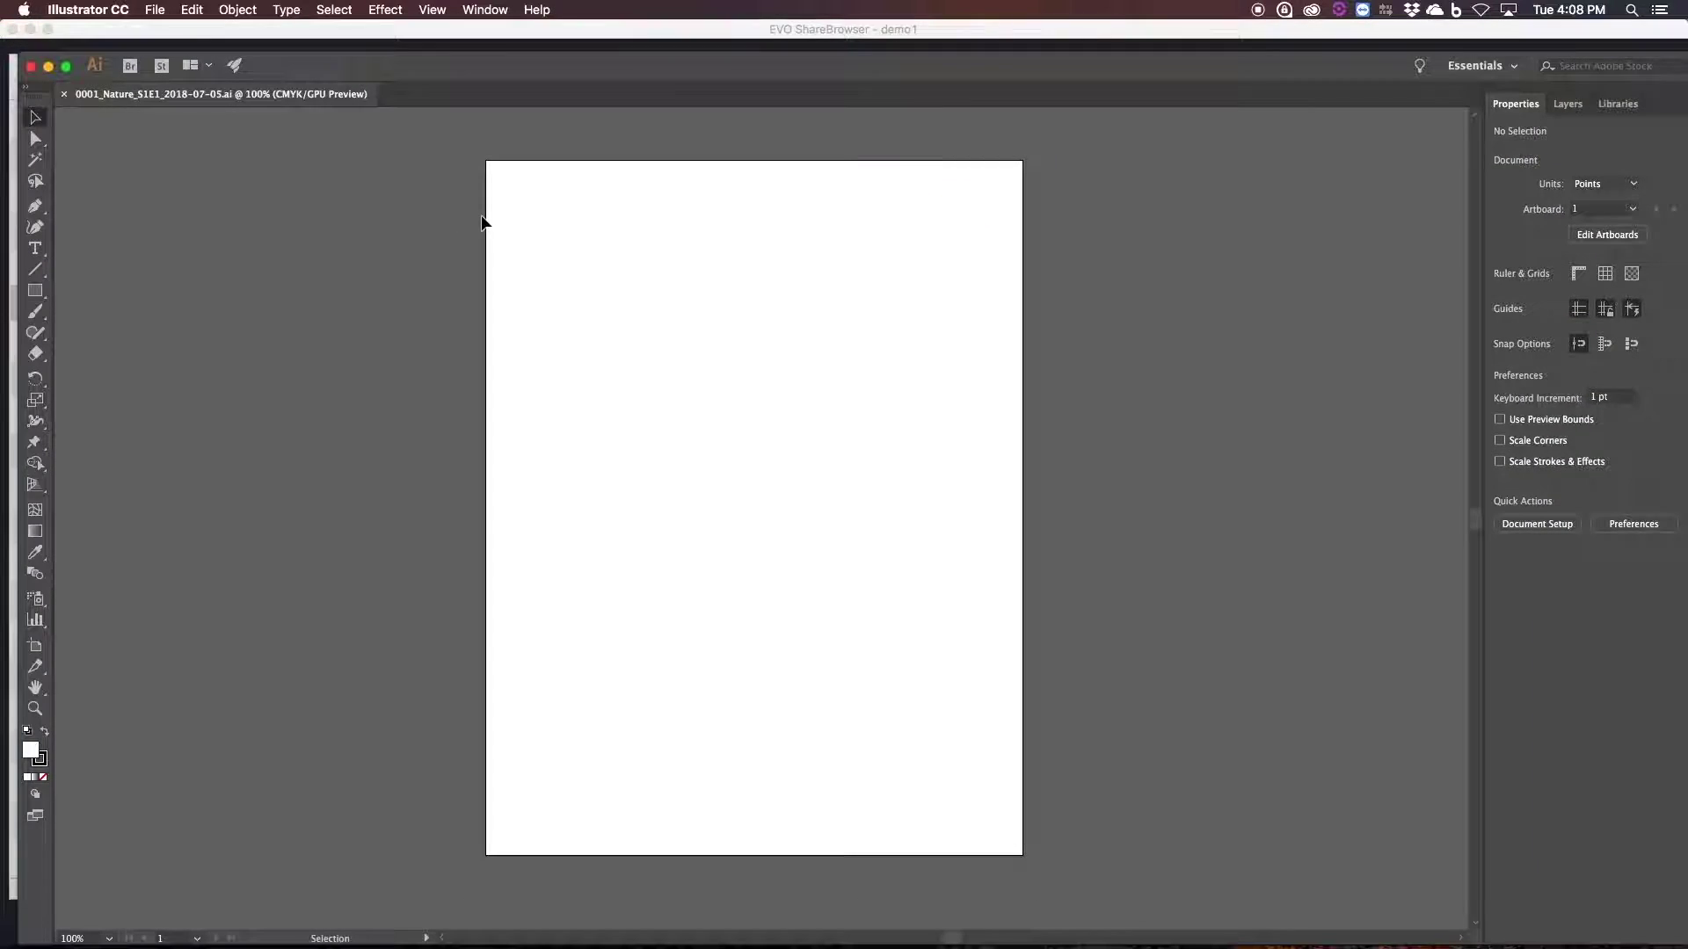
left_click(49, 66)
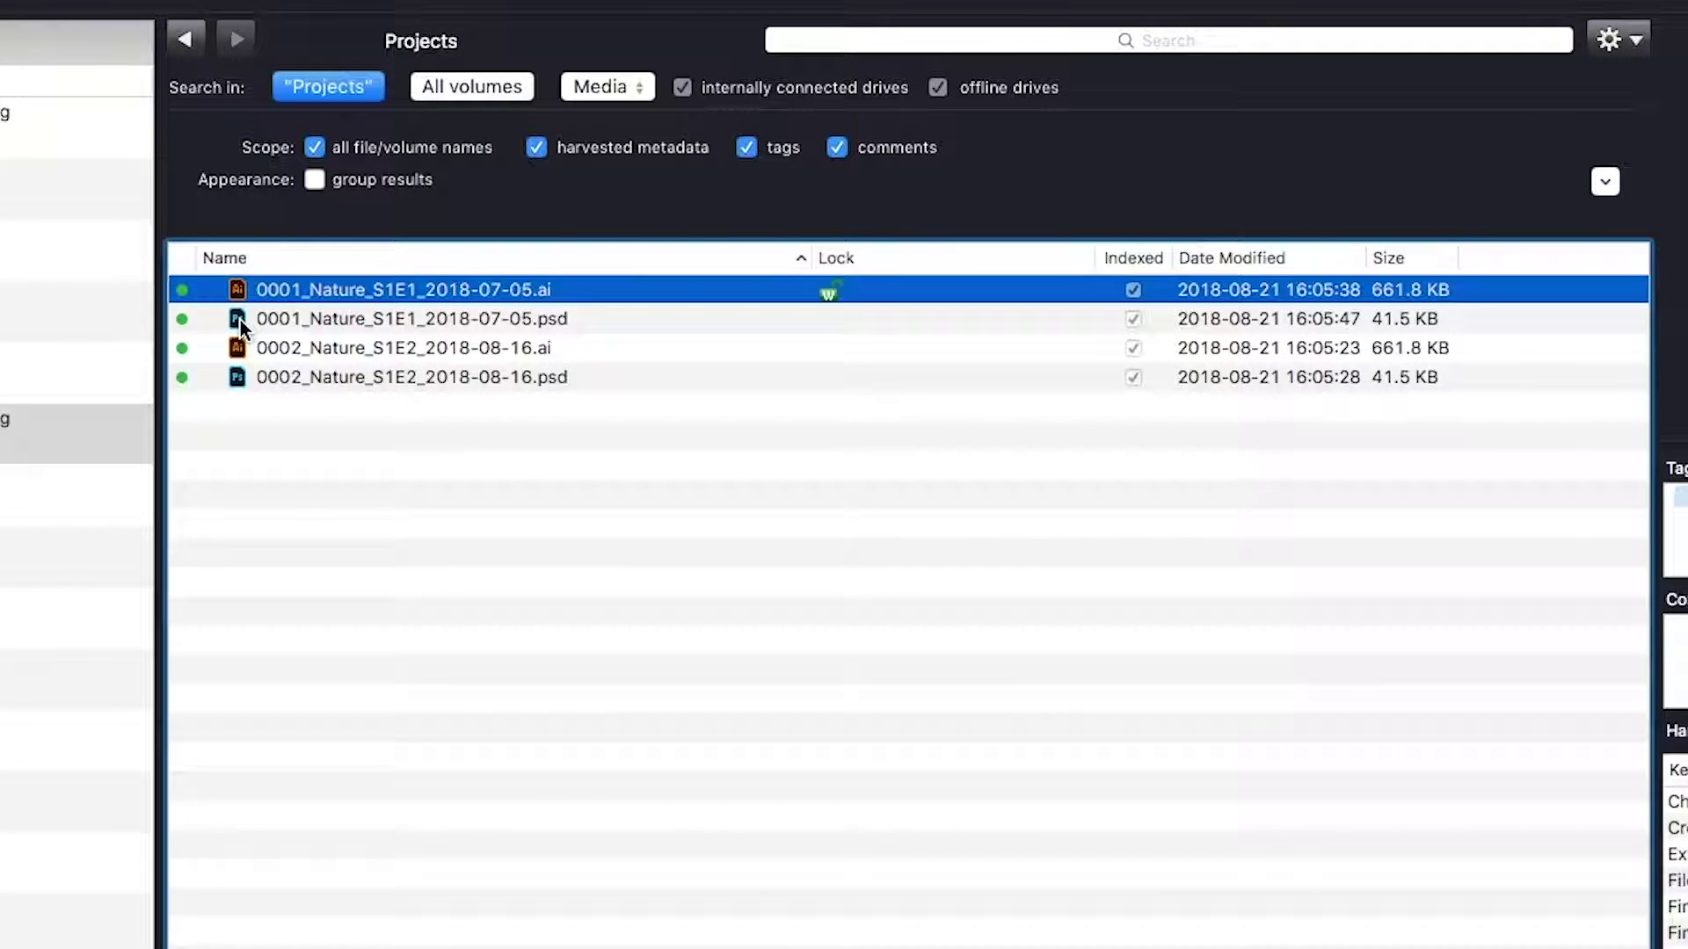
Step: Open 0001_Nature_S1E1_2018-07-05.psd in Photoshop, then minimize Photoshop
left_click(240, 320)
double_click(240, 320)
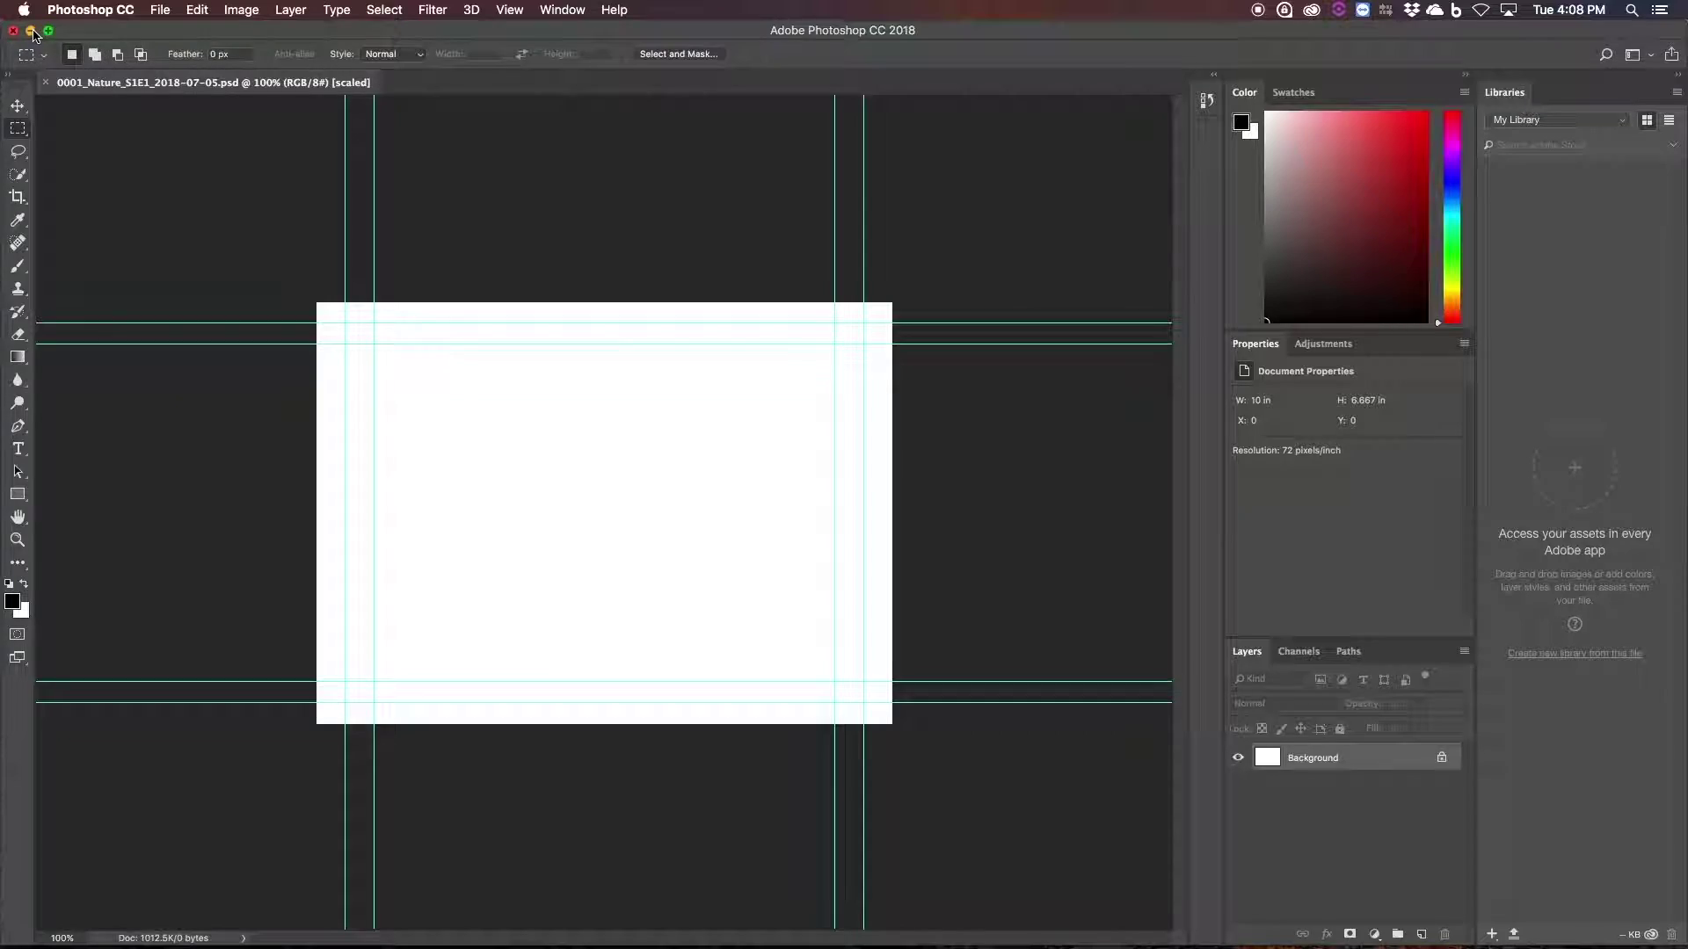
left_click(33, 50)
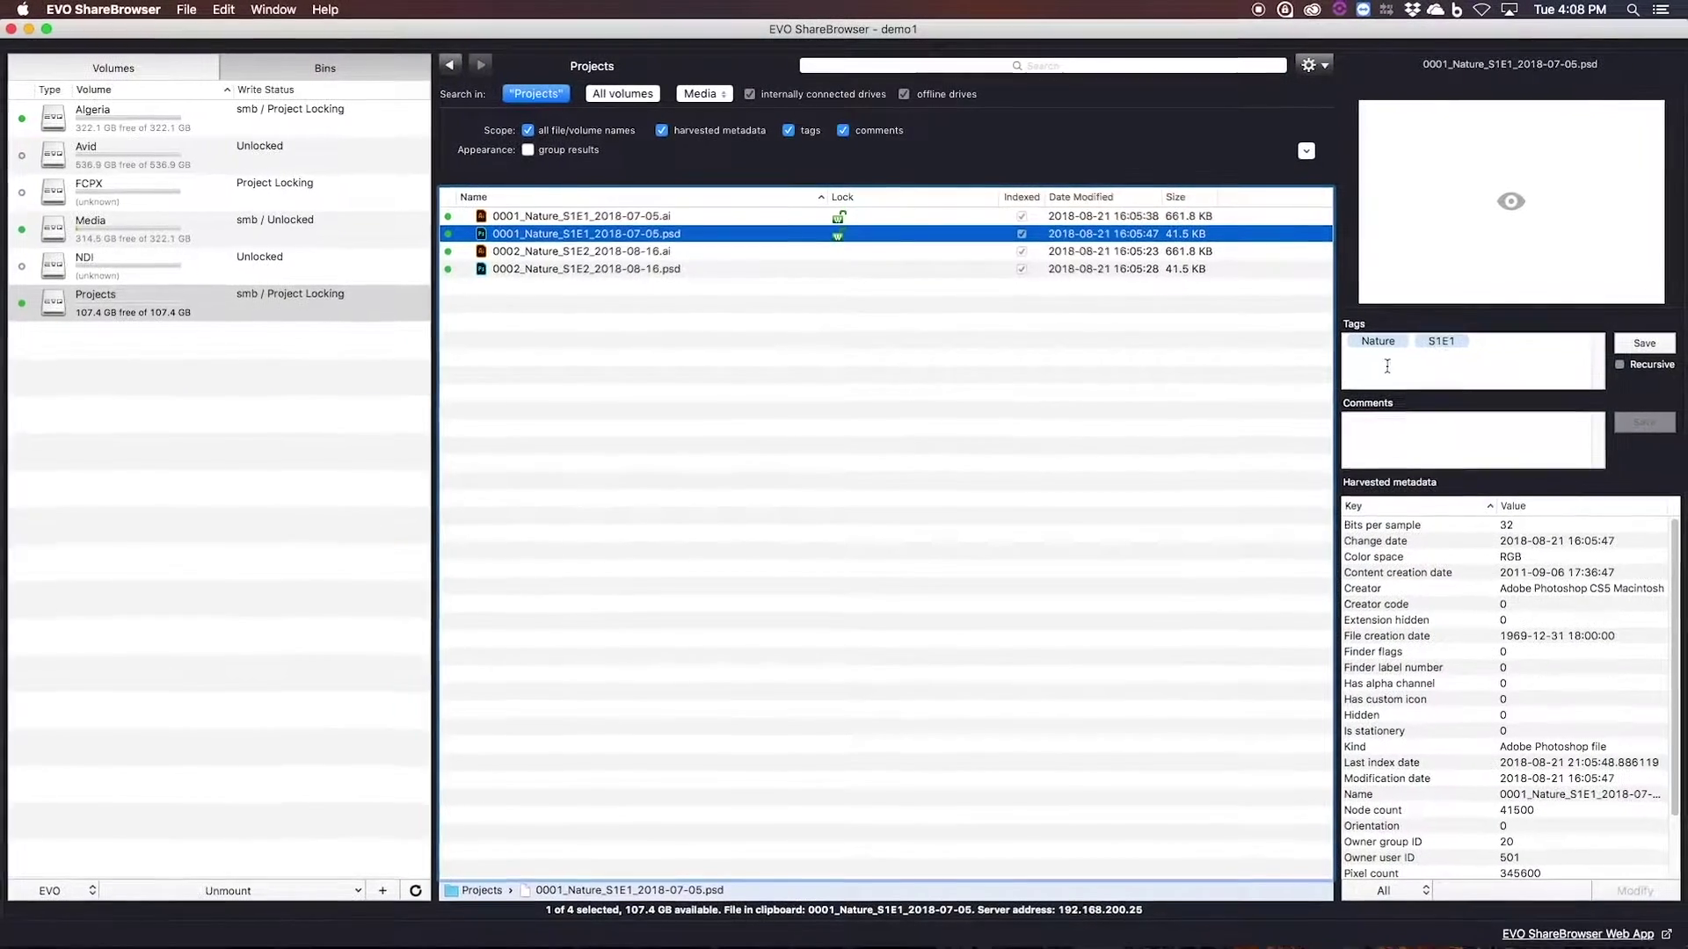
left_click(1479, 354)
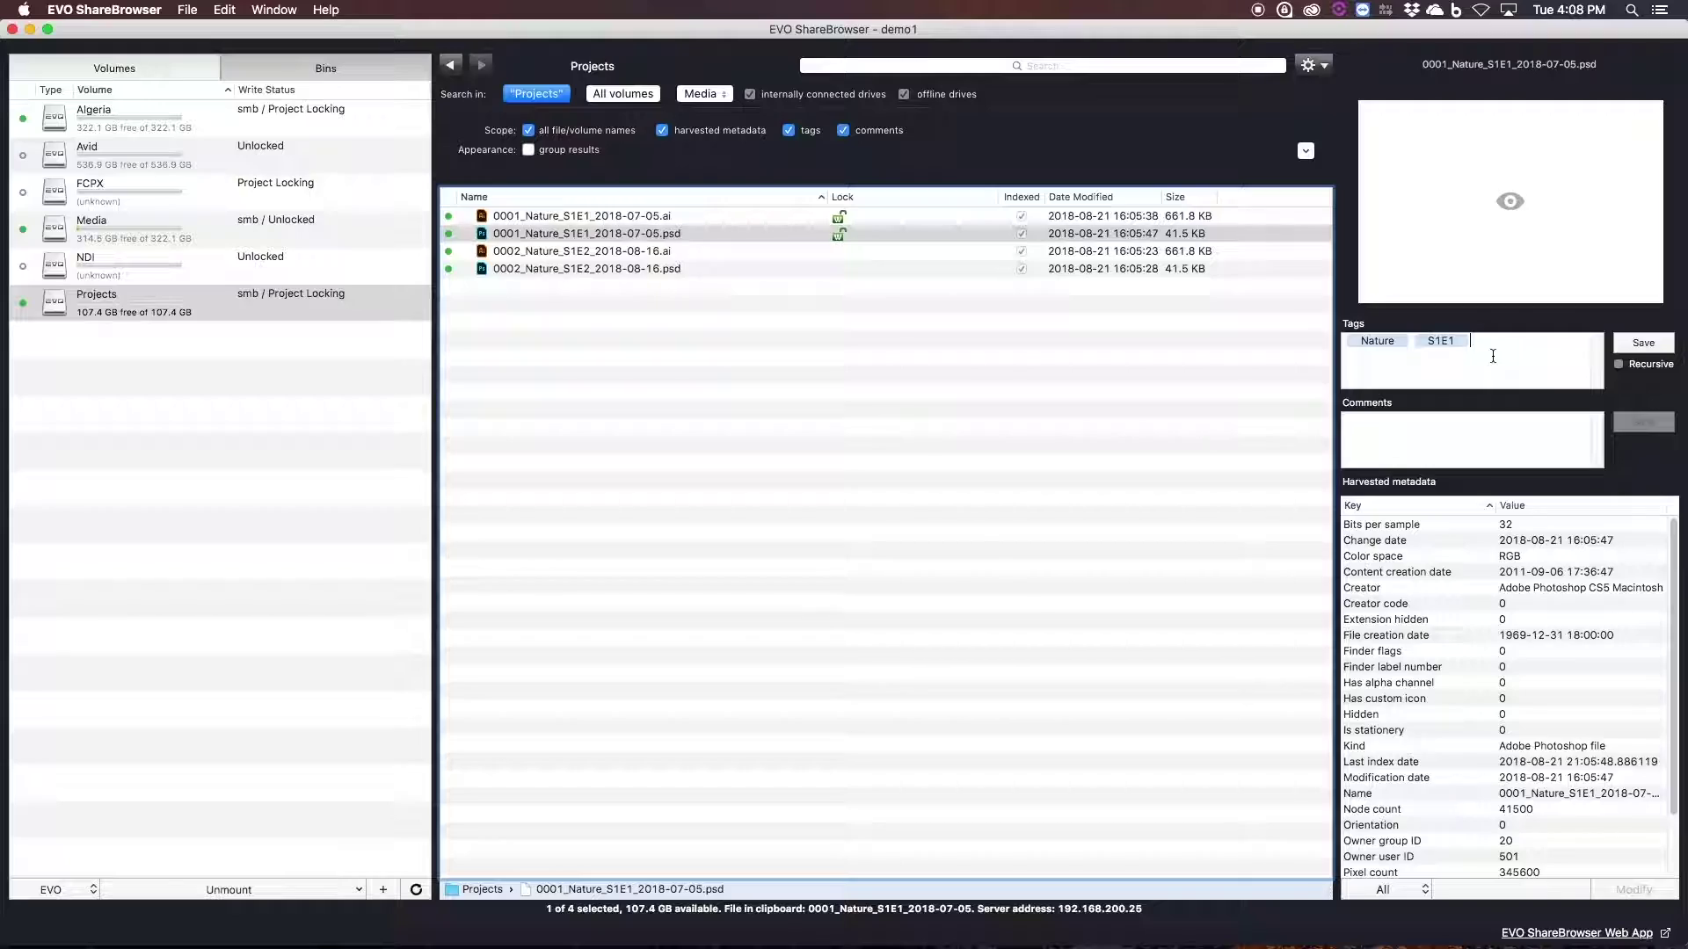
Step: Add the comment 'Ready for approval' to both selected 0001_Nature_S1E1 project files and save
left_click(580, 216, "shift")
left_click(1451, 435)
type("Ready fo")
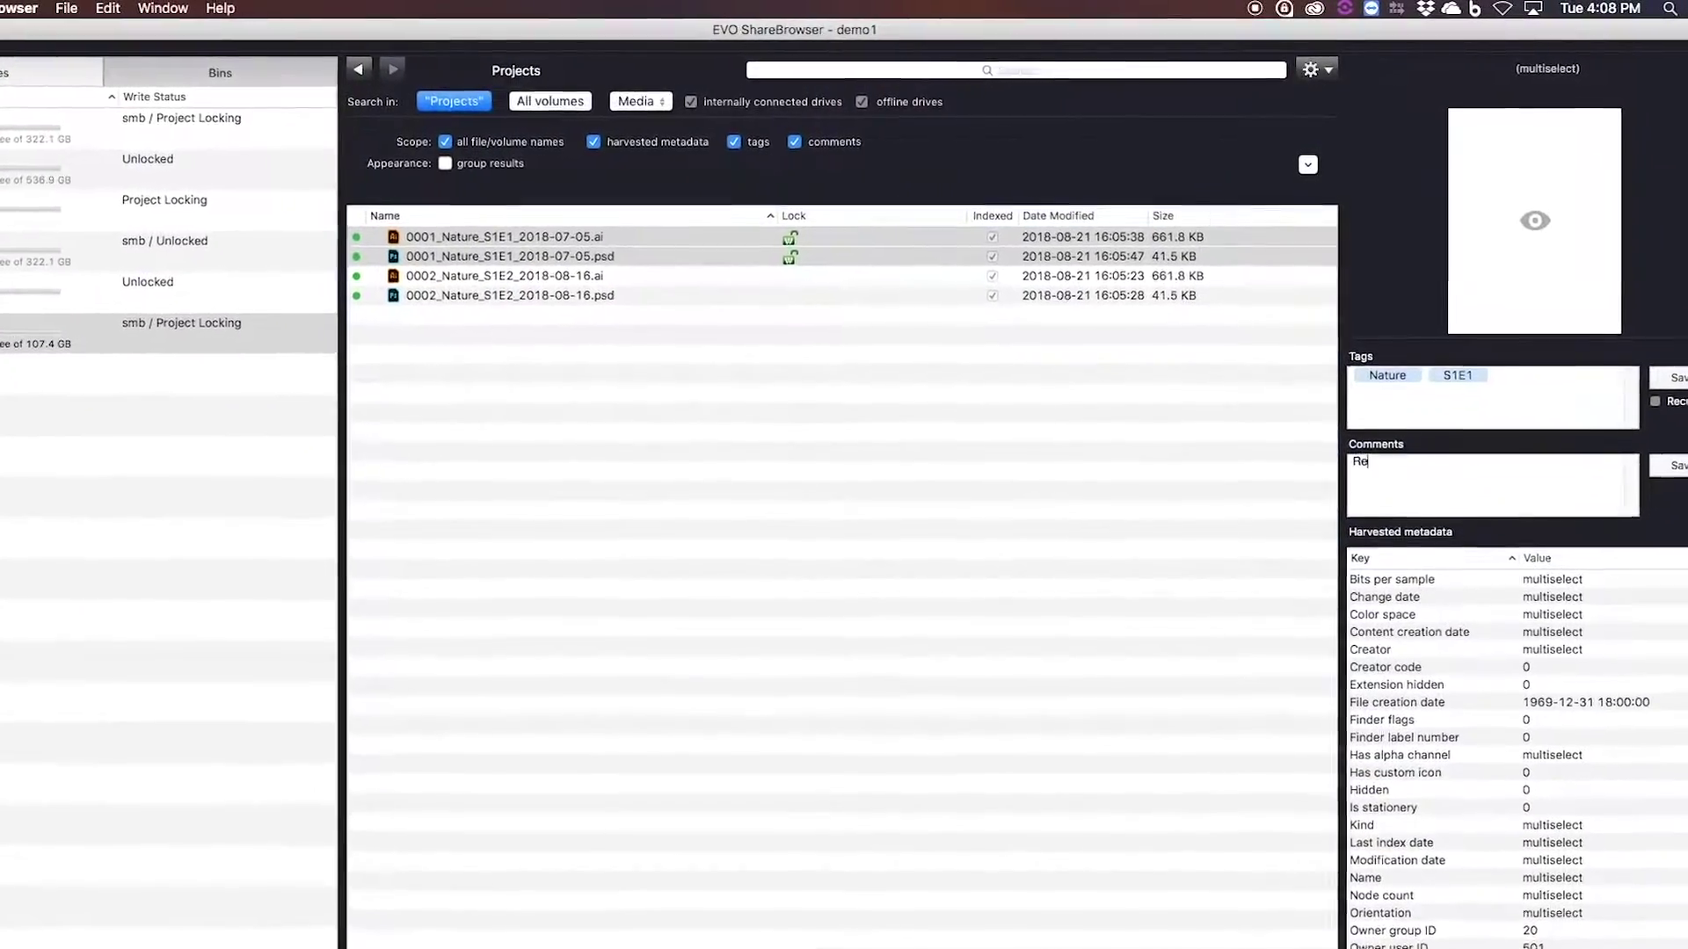
type("r approval")
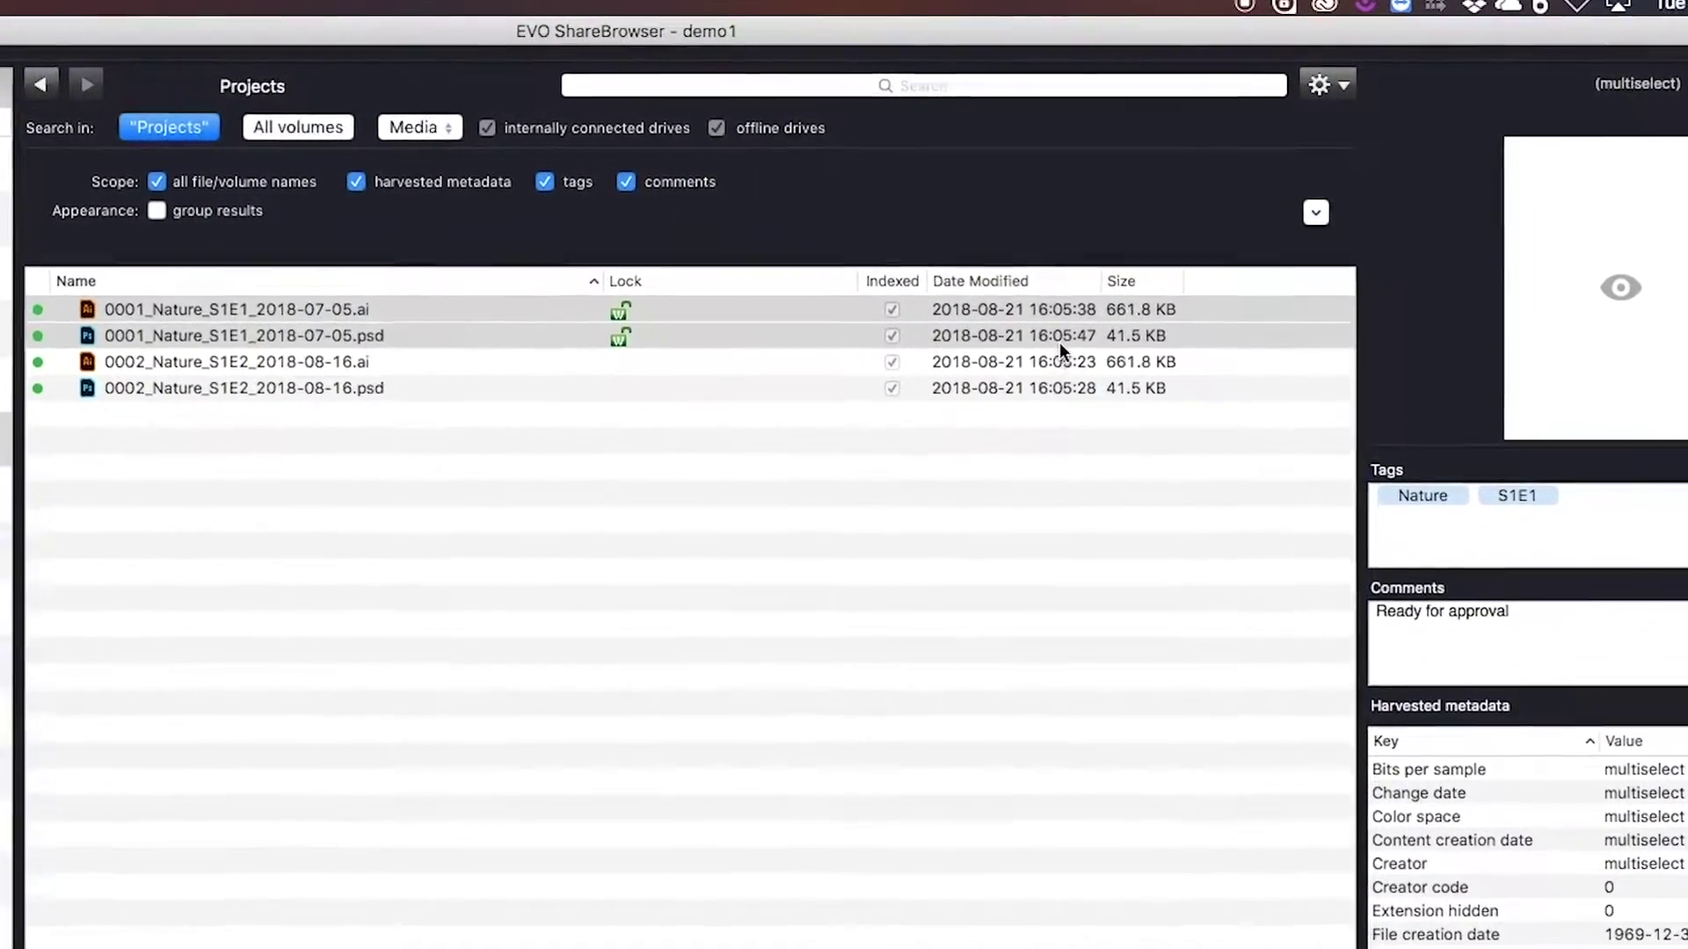
left_click(1086, 303)
Step: Search all volumes for 'ready for approval' and step through the matching results
left_click(1057, 347)
left_click(798, 87)
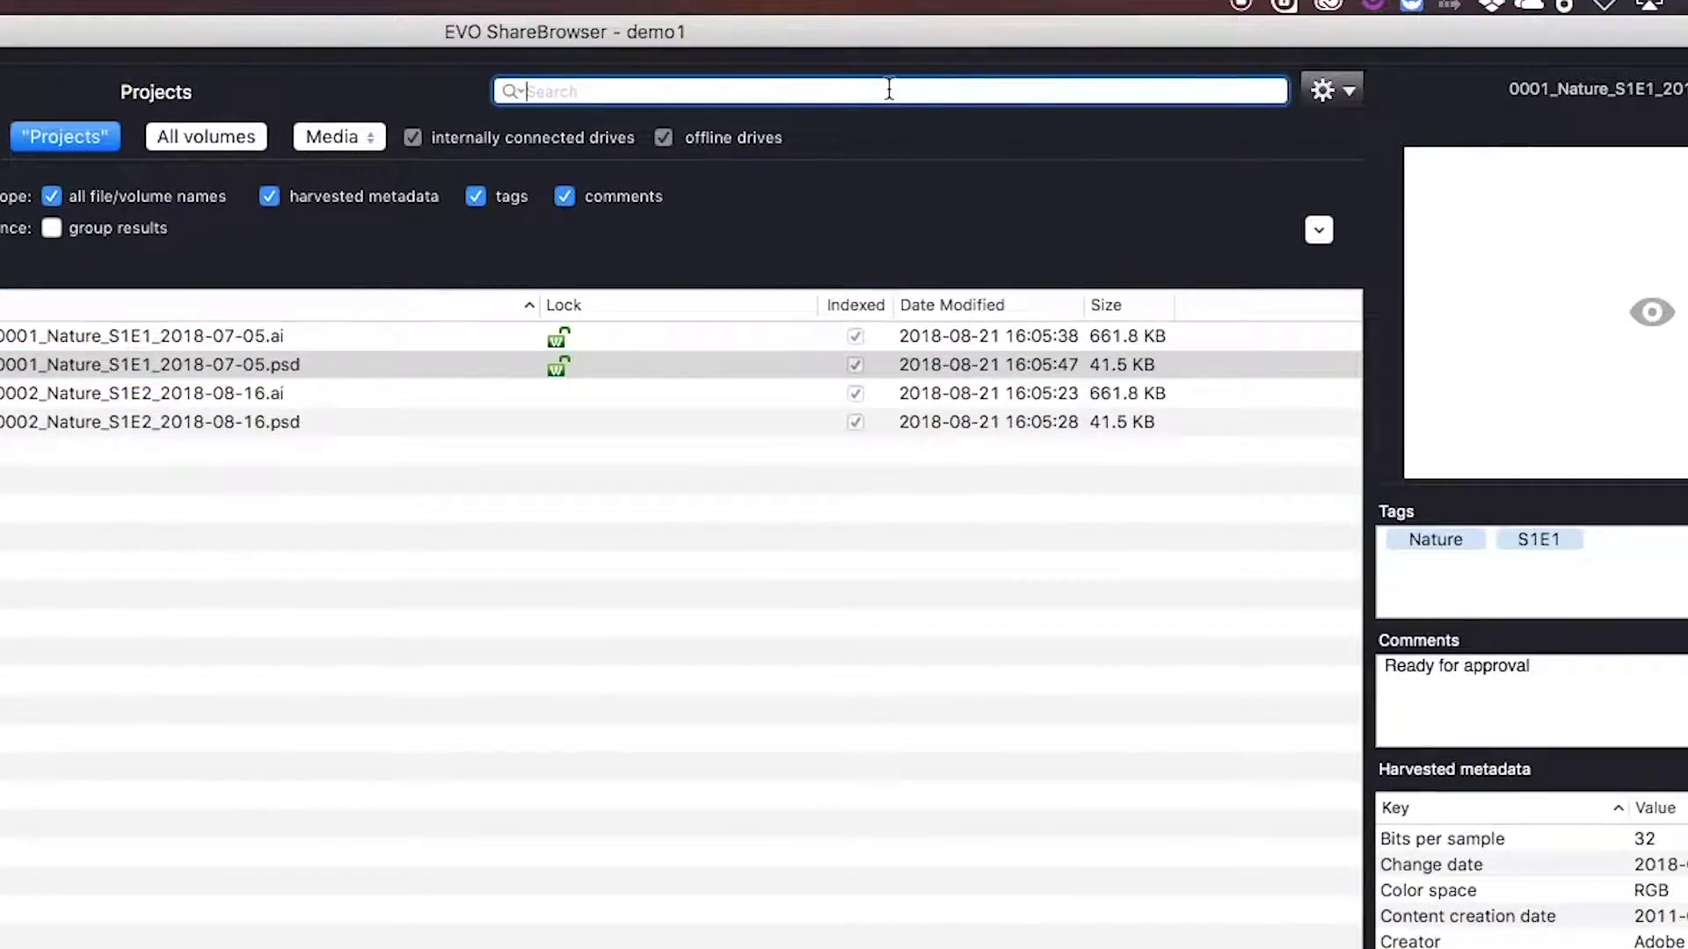
key("super+bracketleft")
type("ready for approval")
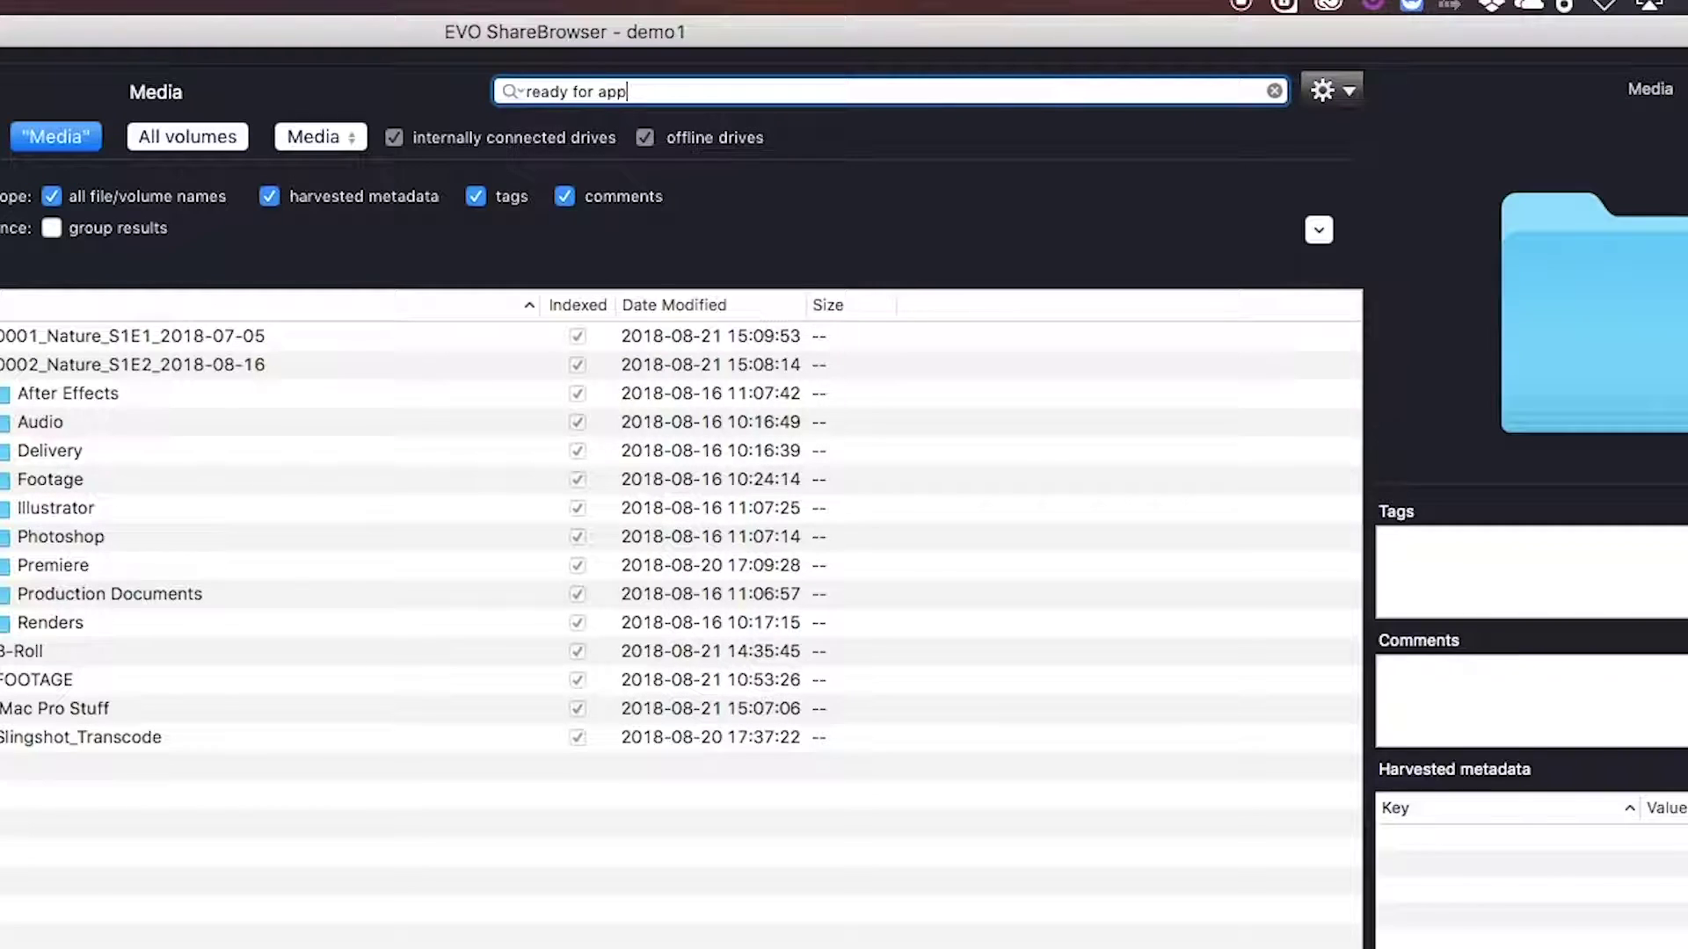
left_click(187, 136)
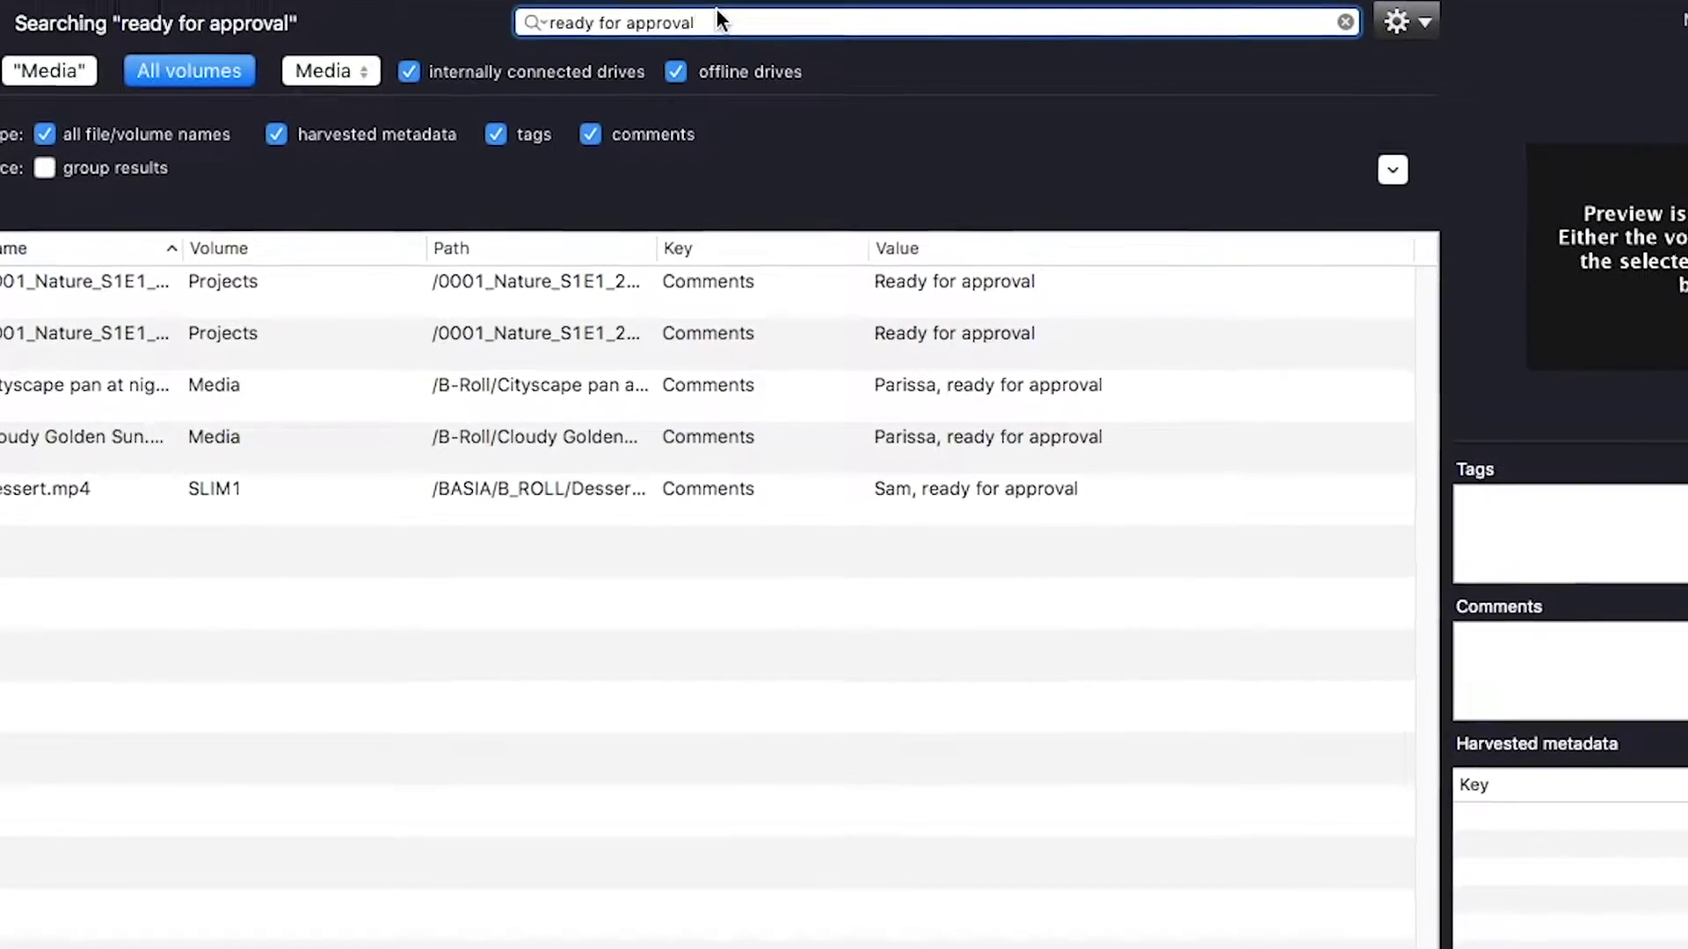
left_click(34, 195)
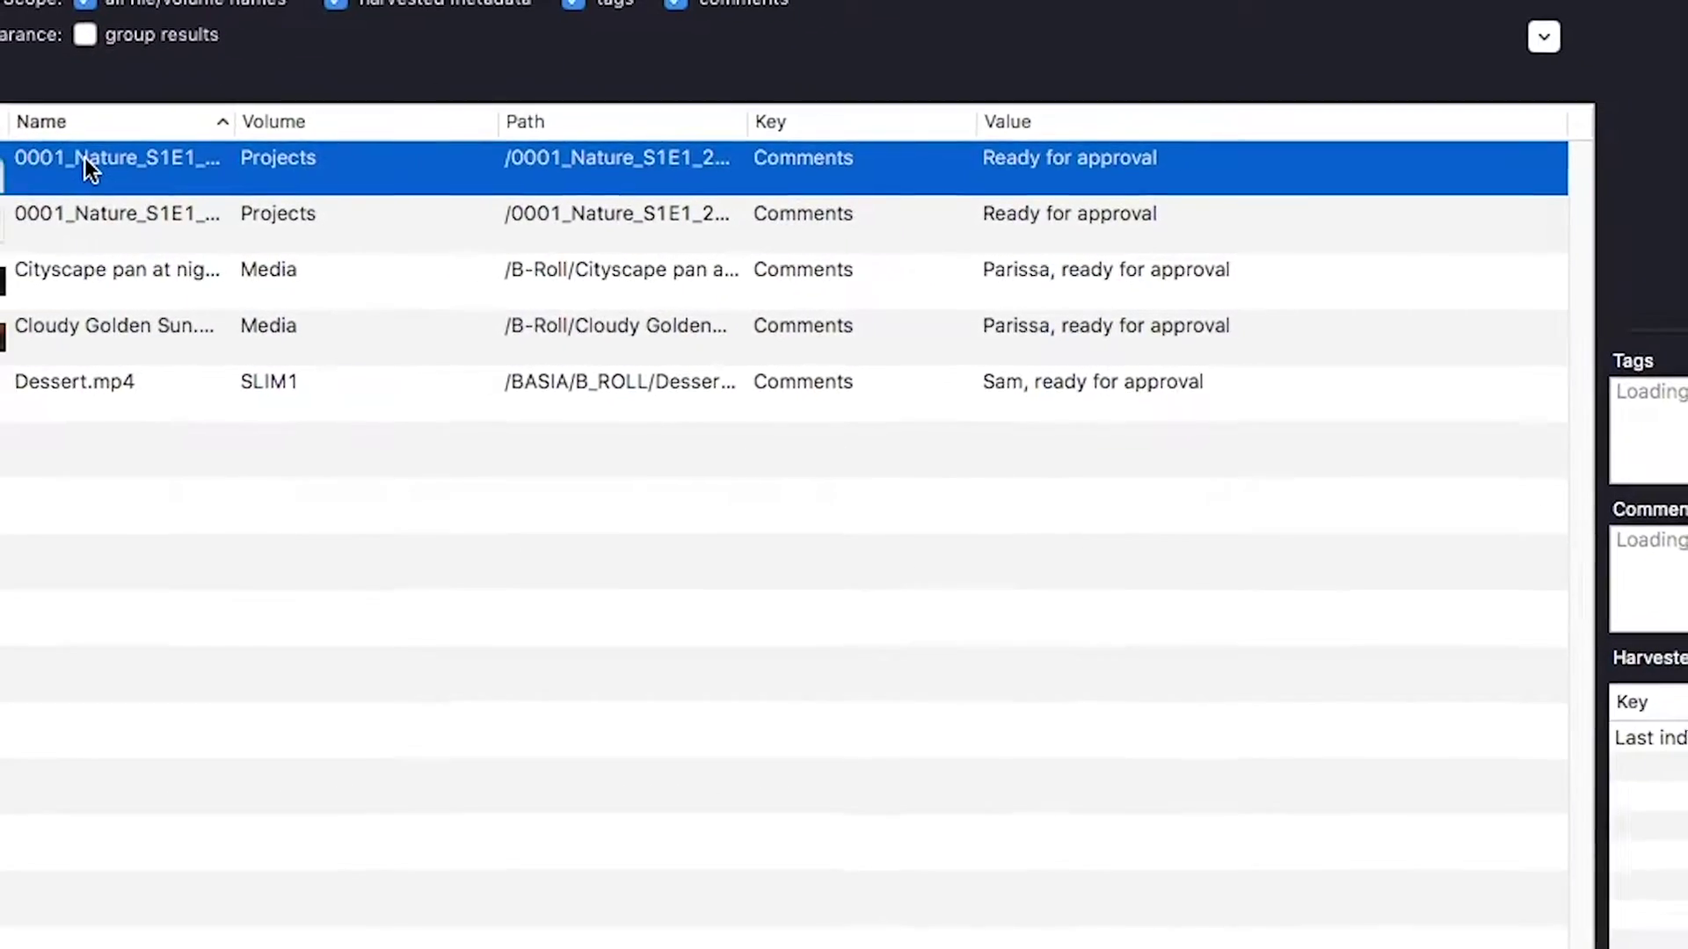
key("Down")
key("Down")
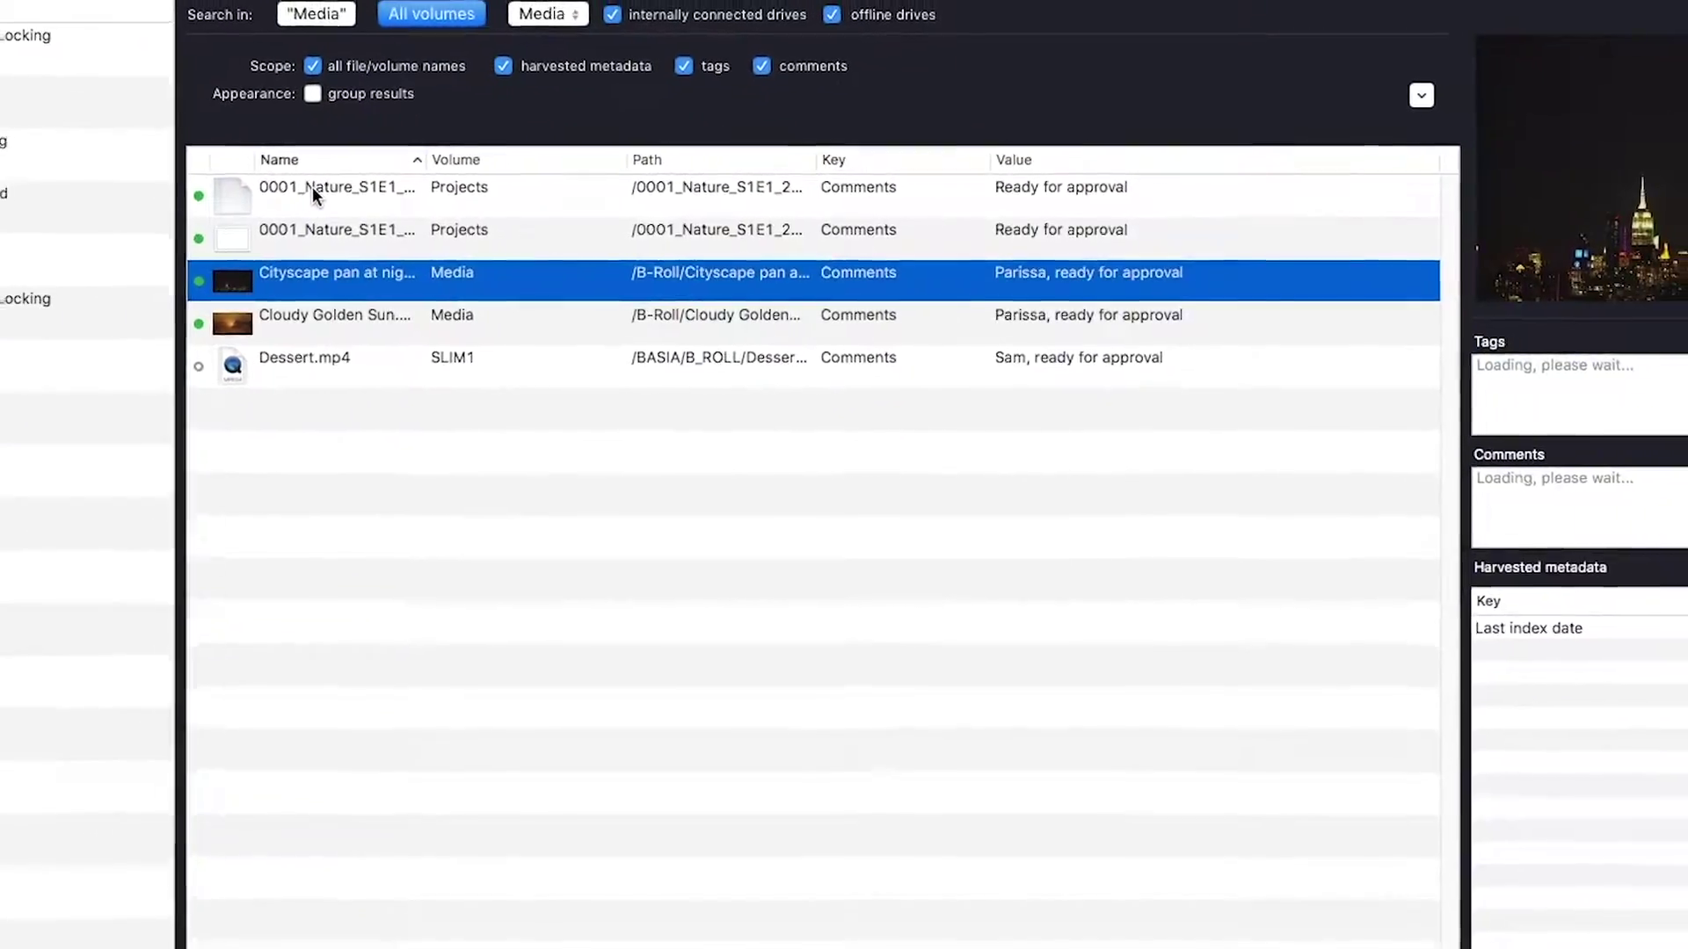
key("Down")
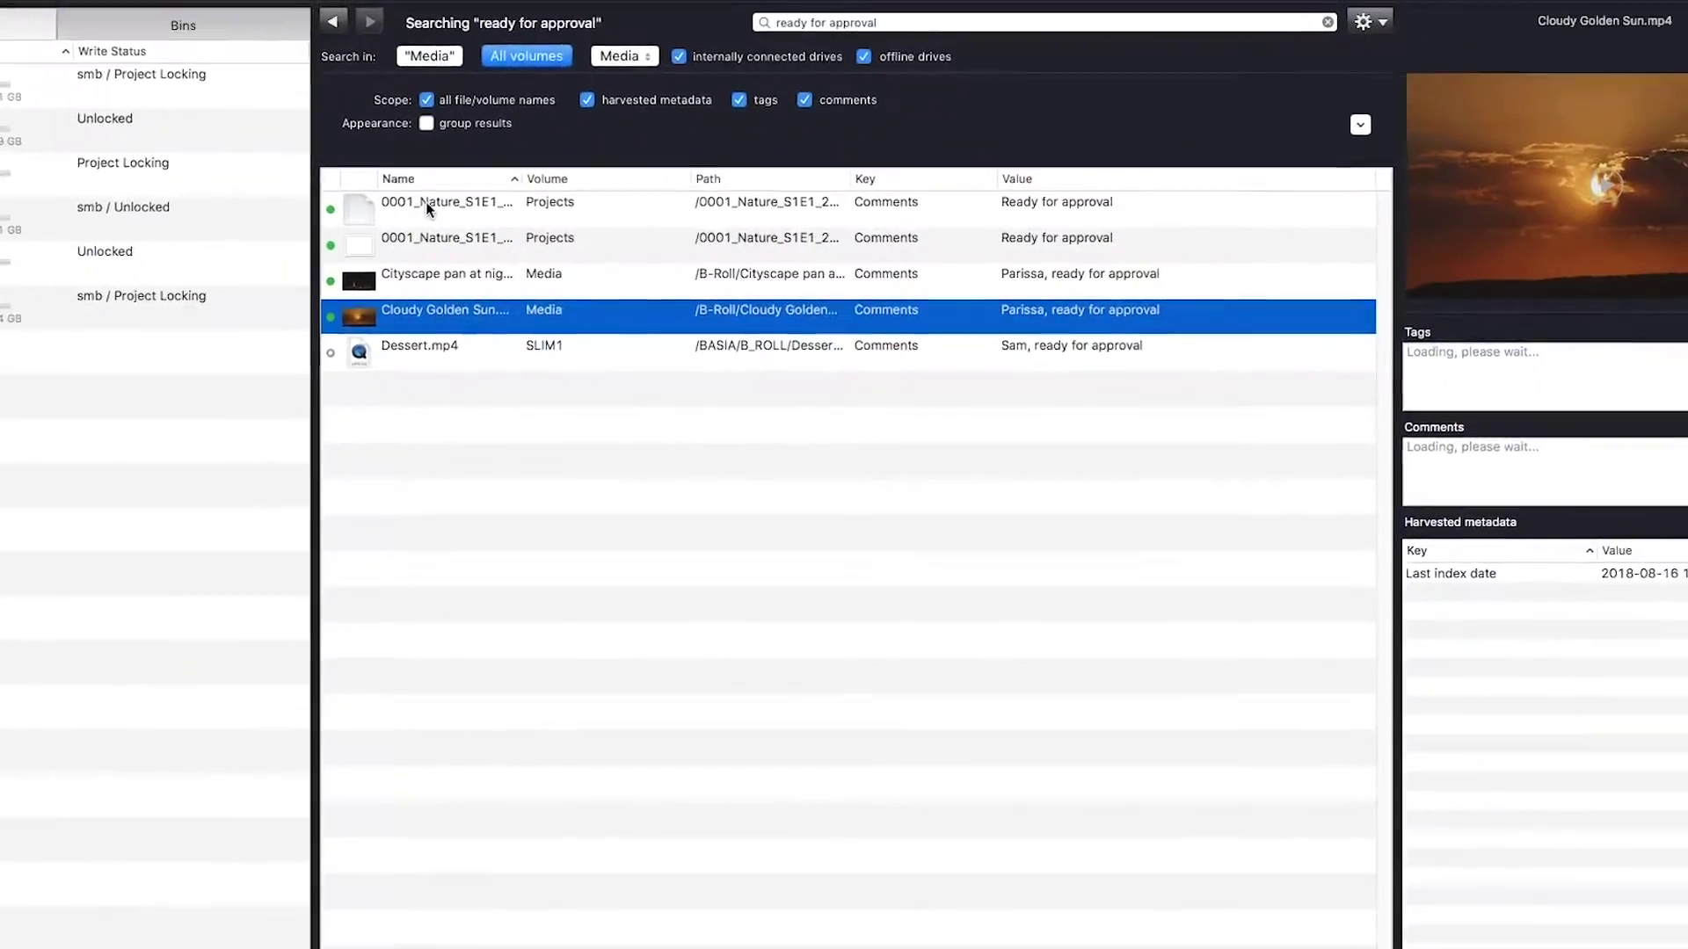
key("Down")
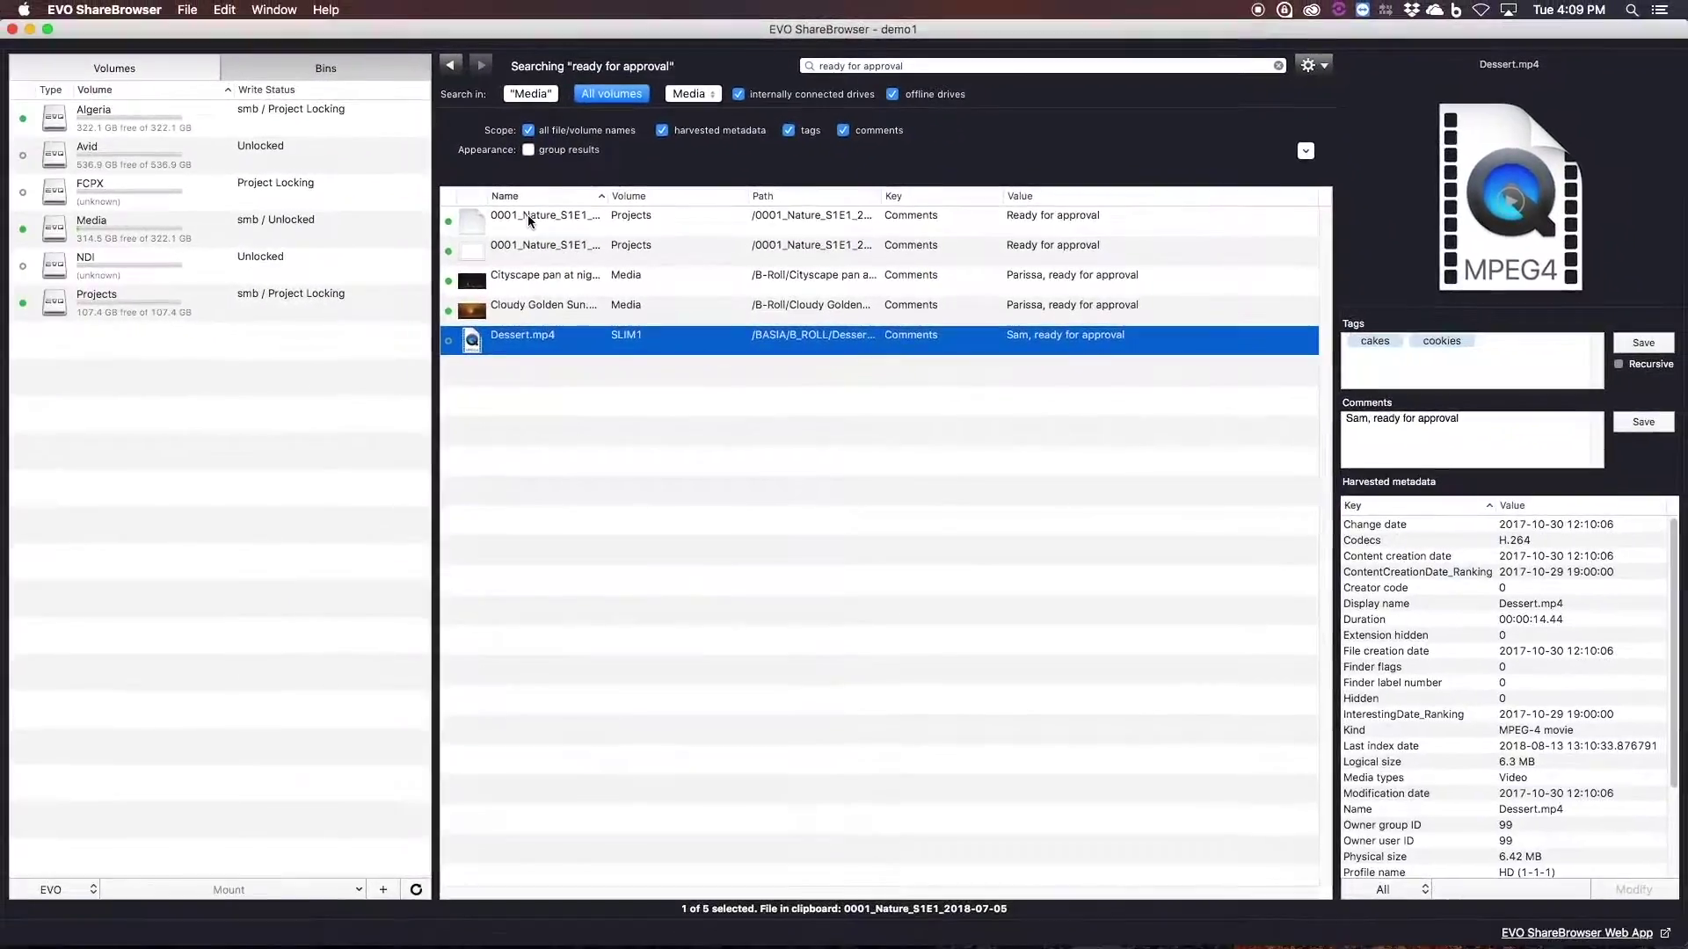
Step: Show the Cityscape pan at night.mp4 context menu with Export to Premiere, FCP X and Resolve Studio
right_click(462, 273)
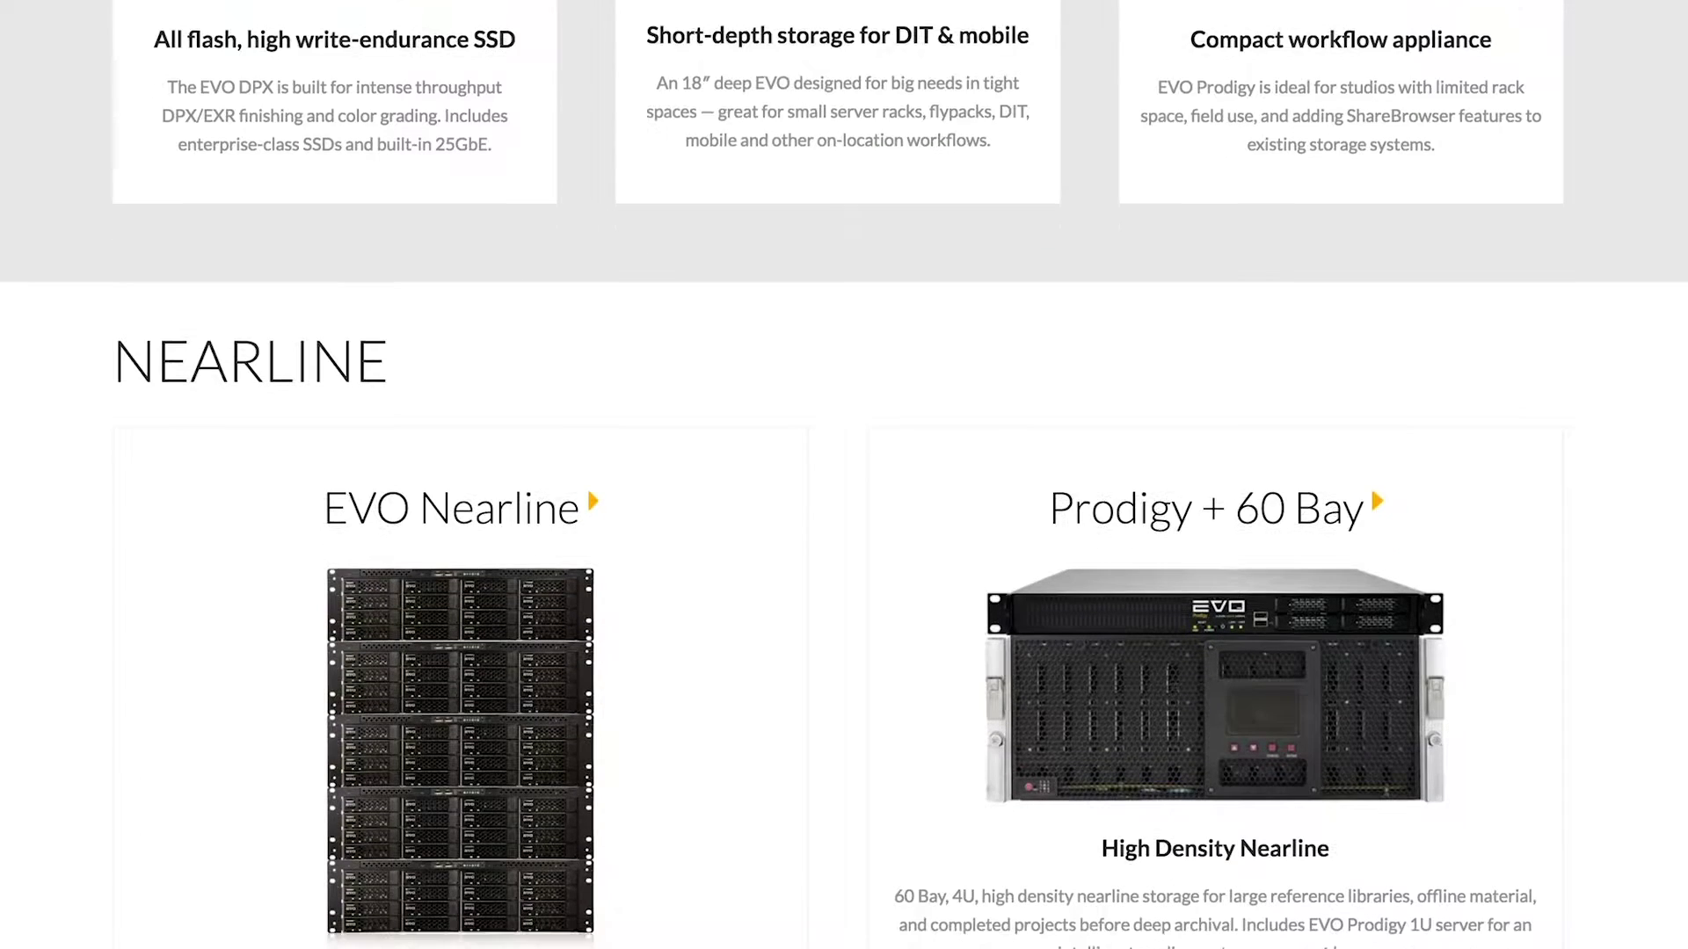
Step: Scroll the EVO products page down to the NEARLINE section showing EVO Nearline and Prodigy + 60 Bay
scroll(844, 475, "down", 2)
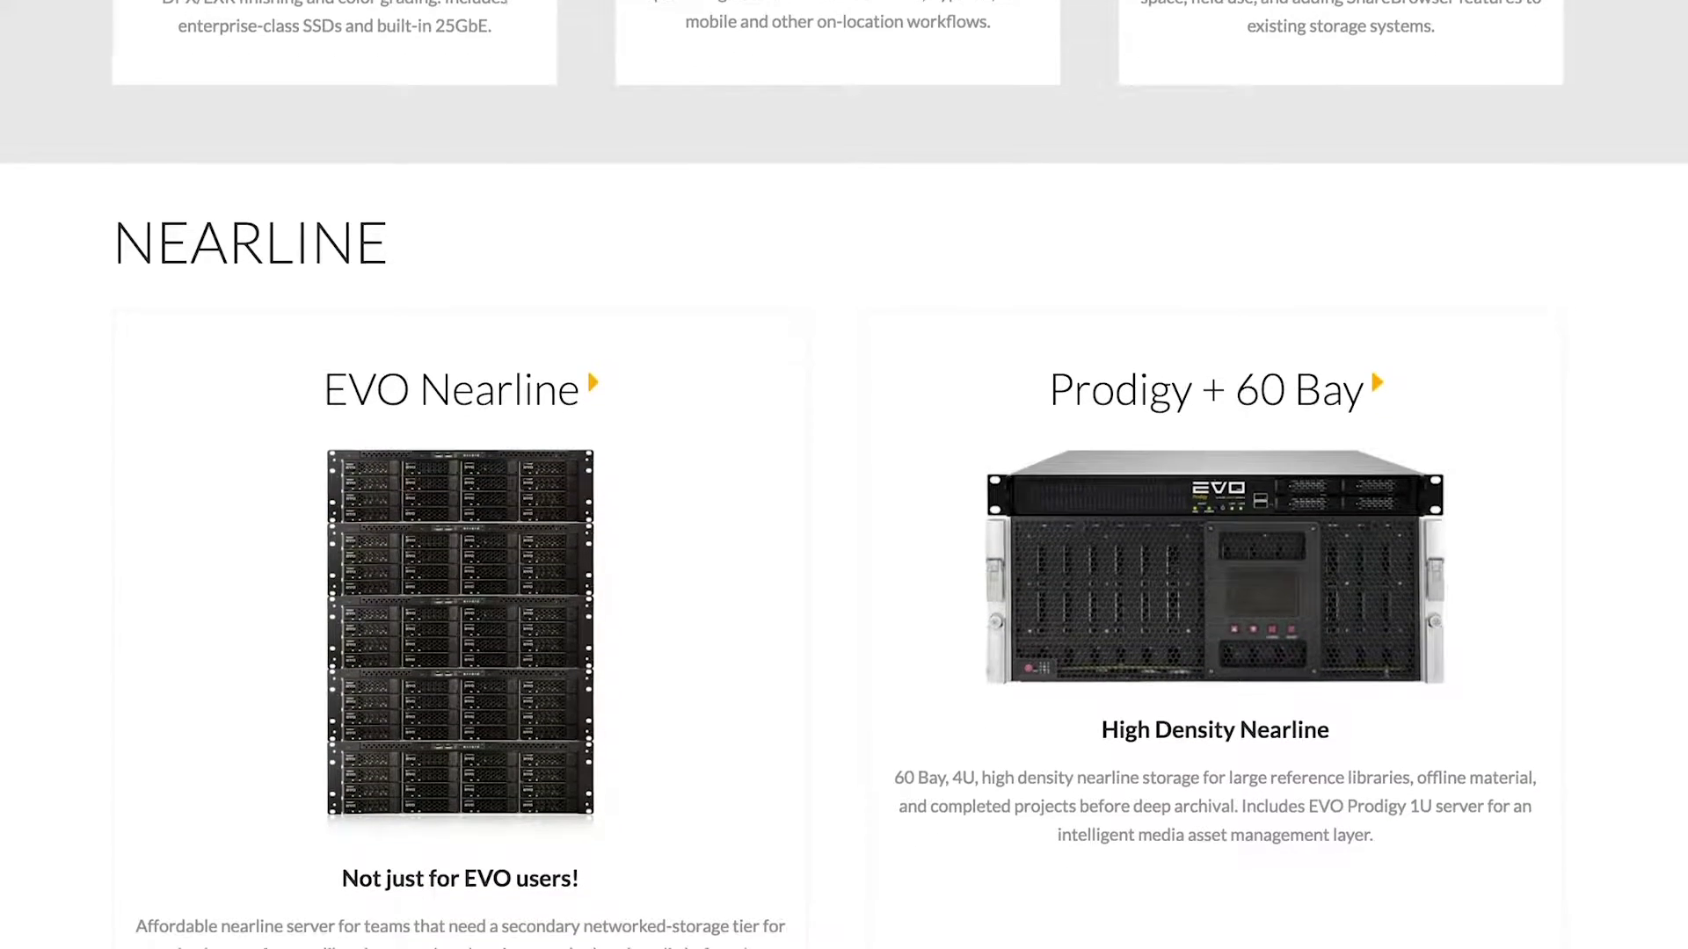
scroll(844, 475, "down", 1)
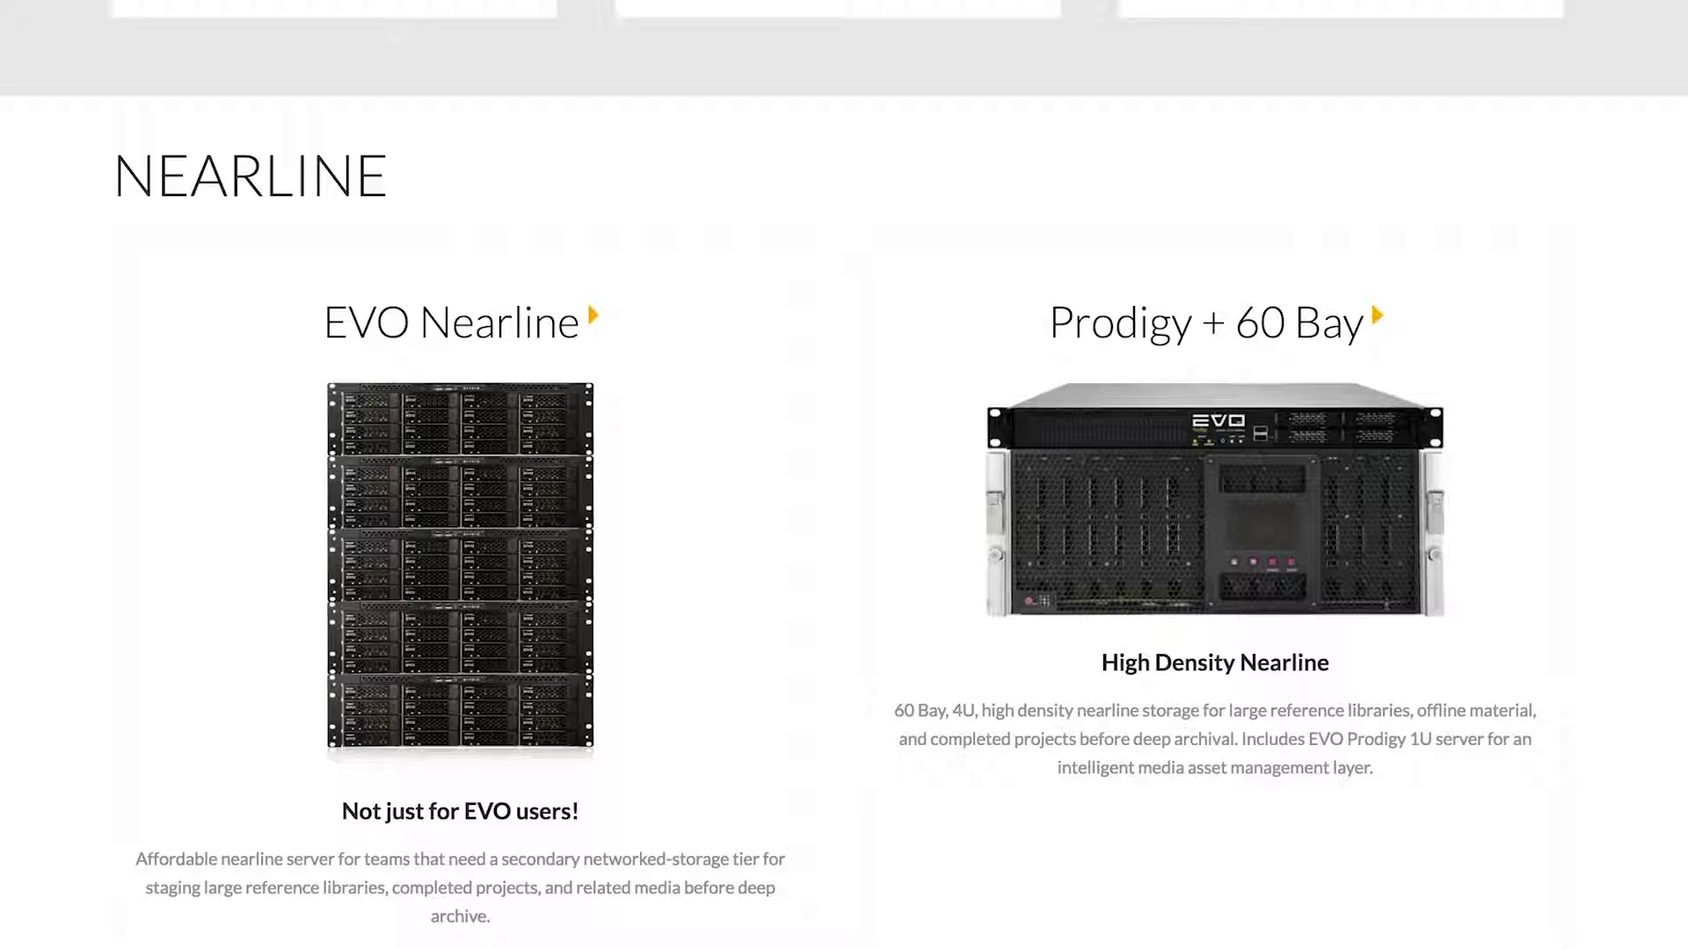